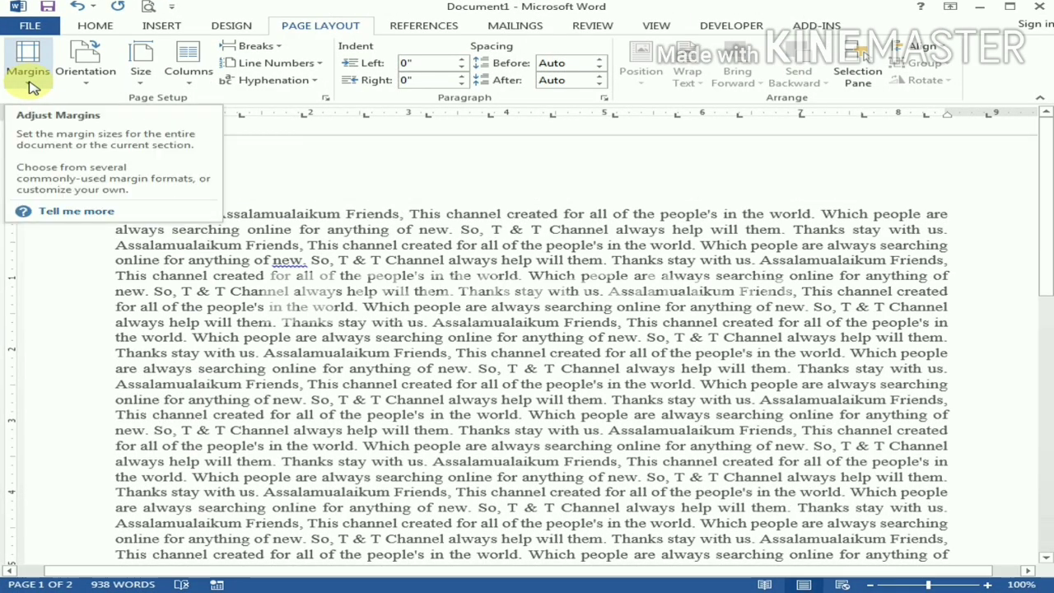
Show the Margins gallery with presets from Normal through Office 2003 Default.
{"action": "left_click", "coordinate": [30, 82]}
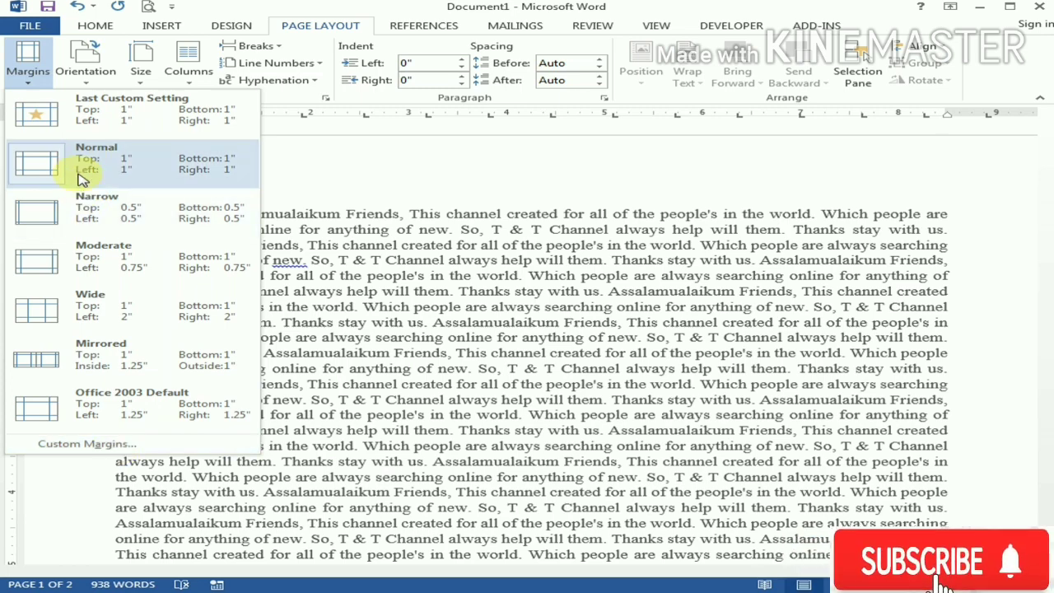
In Custom Margins, set 0.5" top/bottom and 0.7" left/right margins in landscape orientation.
{"action": "left_click", "coordinate": [89, 443]}
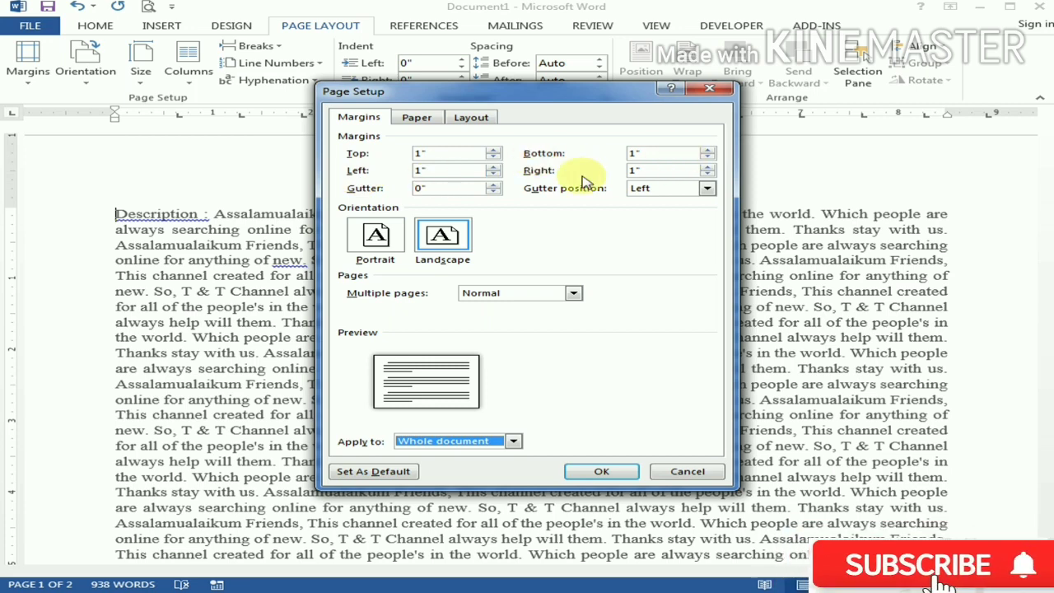
{"action": "left_click", "coordinate": [493, 157]}
{"action": "left_click", "coordinate": [494, 157]}
{"action": "left_click", "coordinate": [493, 158]}
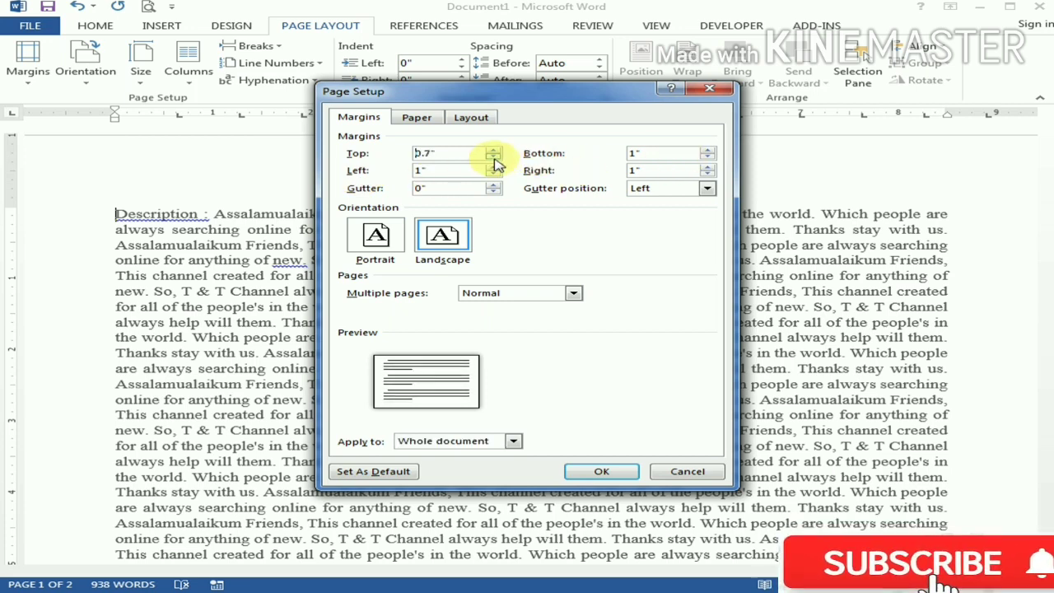
{"action": "left_click", "coordinate": [493, 158]}
{"action": "left_click", "coordinate": [493, 157]}
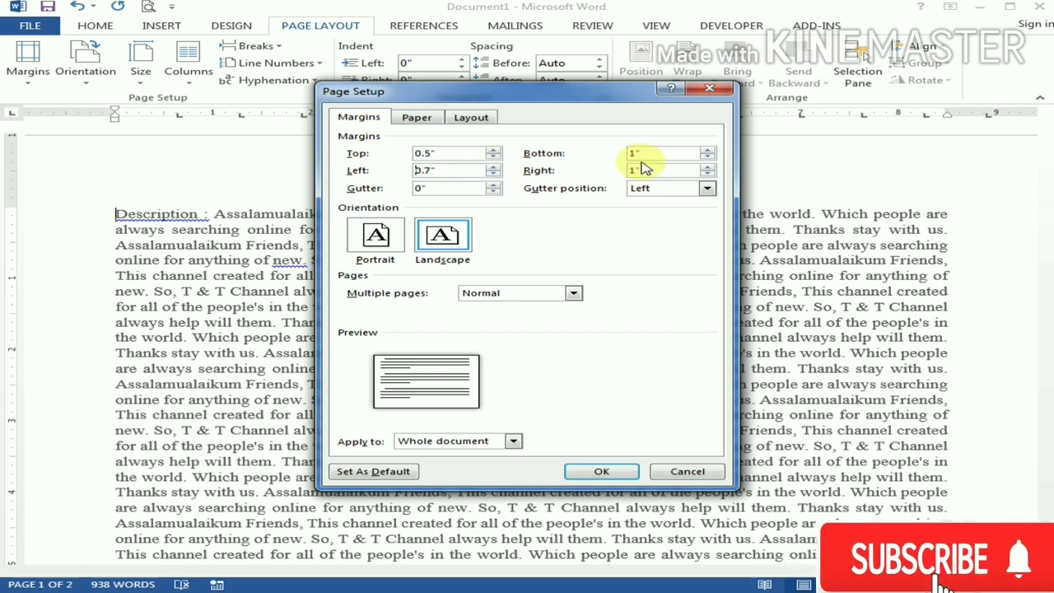
{"action": "left_click", "coordinate": [707, 157]}
{"action": "left_click", "coordinate": [708, 157]}
{"action": "left_click", "coordinate": [707, 157]}
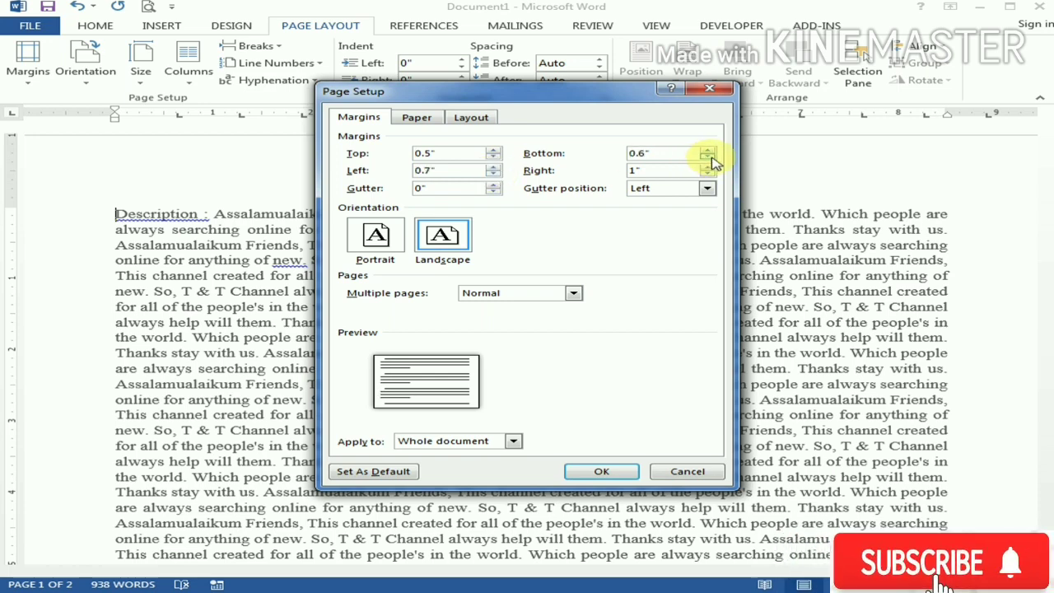
{"action": "left_click", "coordinate": [708, 157]}
{"action": "left_click", "coordinate": [707, 174]}
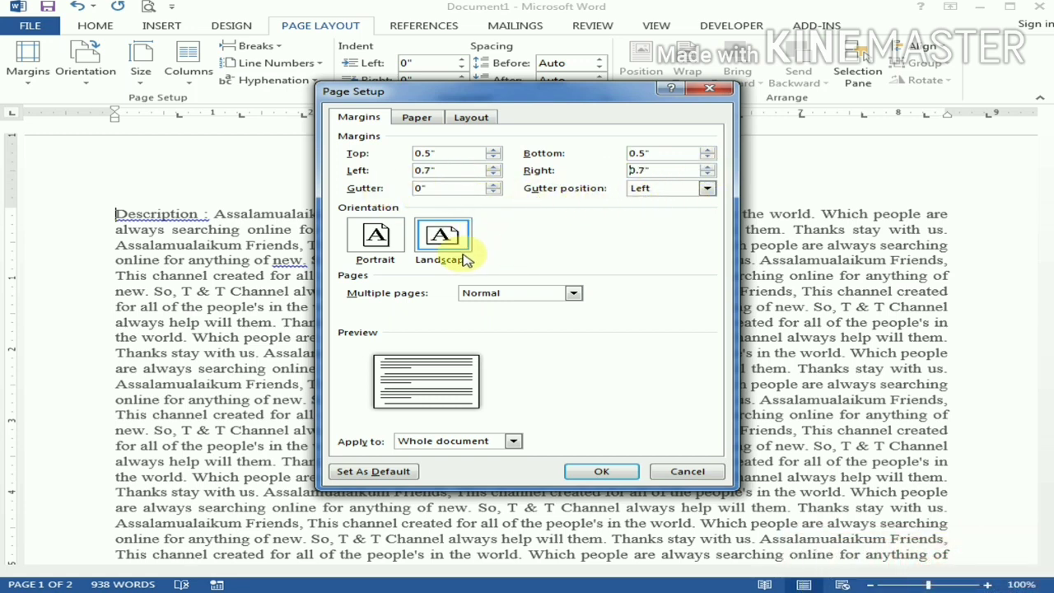
{"action": "left_click", "coordinate": [377, 237]}
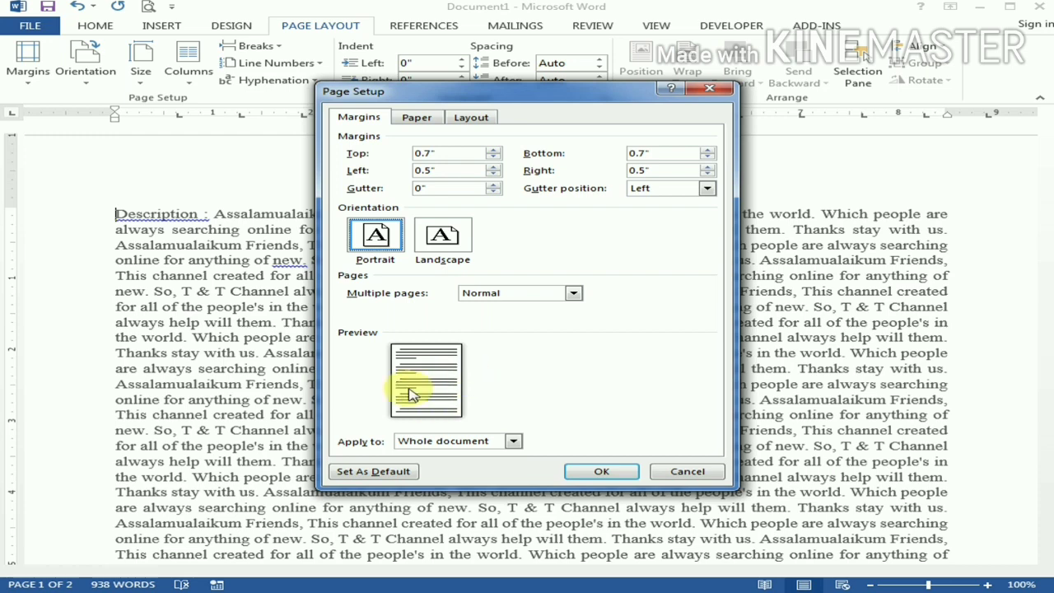
{"action": "left_click", "coordinate": [447, 237]}
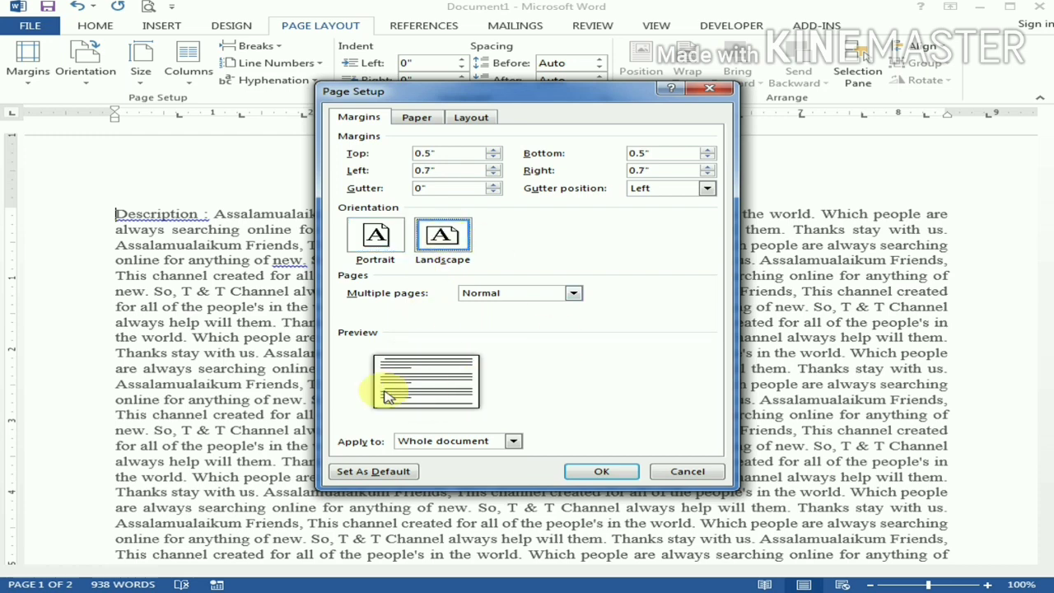
Try the Mirror margins and 2 pages per sheet layouts, with portrait orientation.
{"action": "left_click", "coordinate": [464, 295]}
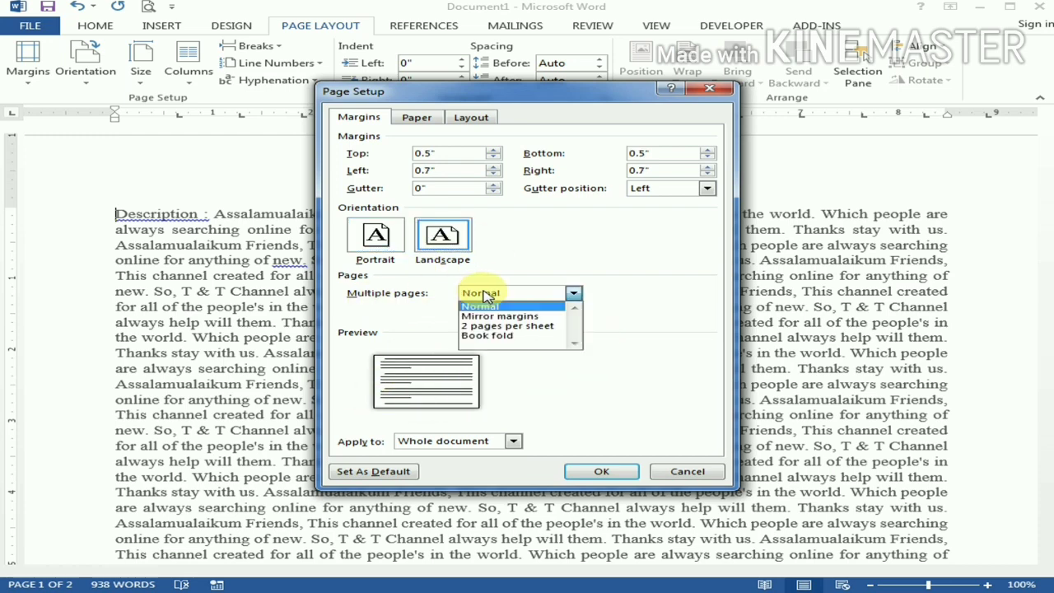
{"action": "left_click", "coordinate": [522, 317]}
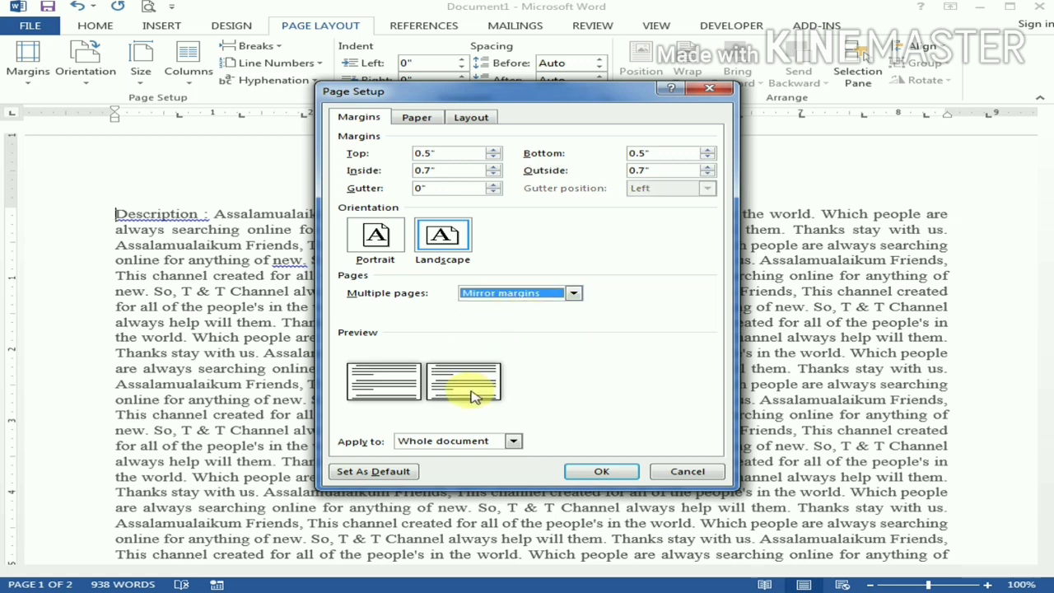
{"action": "left_click", "coordinate": [513, 297]}
{"action": "left_click", "coordinate": [509, 328]}
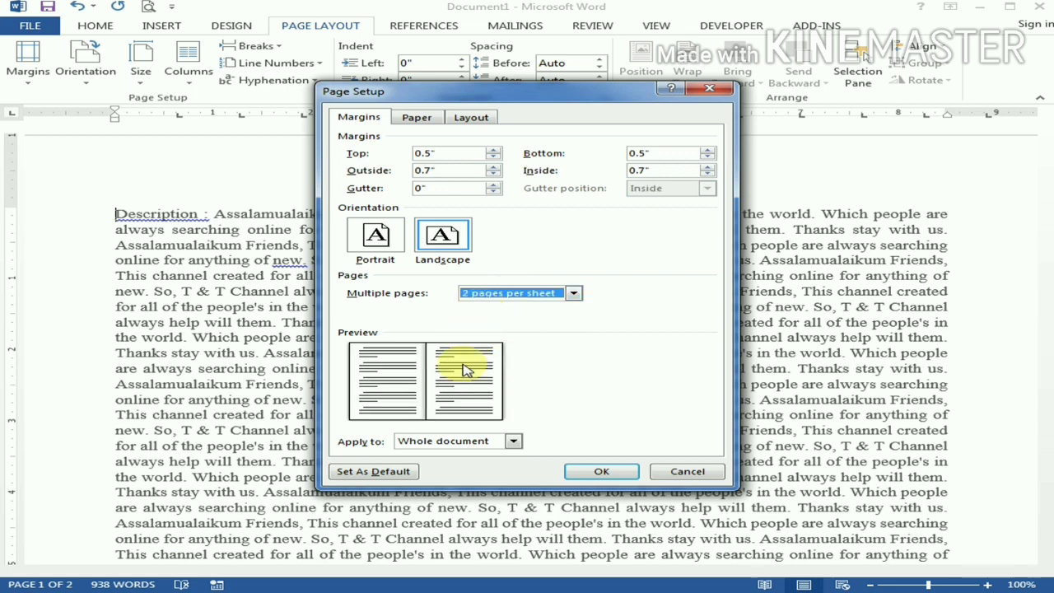
{"action": "left_click", "coordinate": [375, 235]}
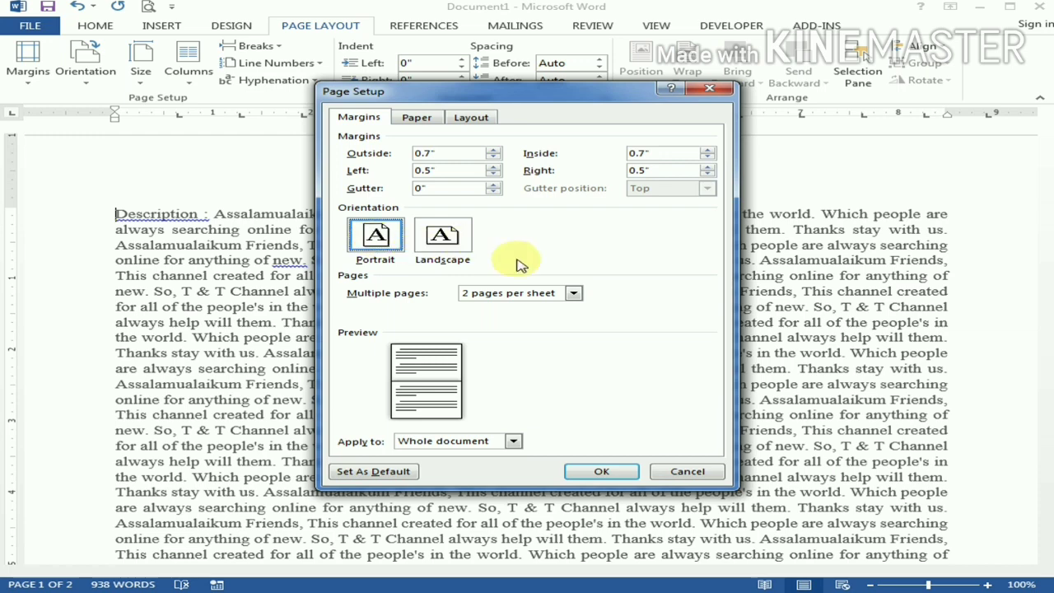
Choose Book fold under Multiple pages and apply the page setup.
{"action": "left_click", "coordinate": [508, 296]}
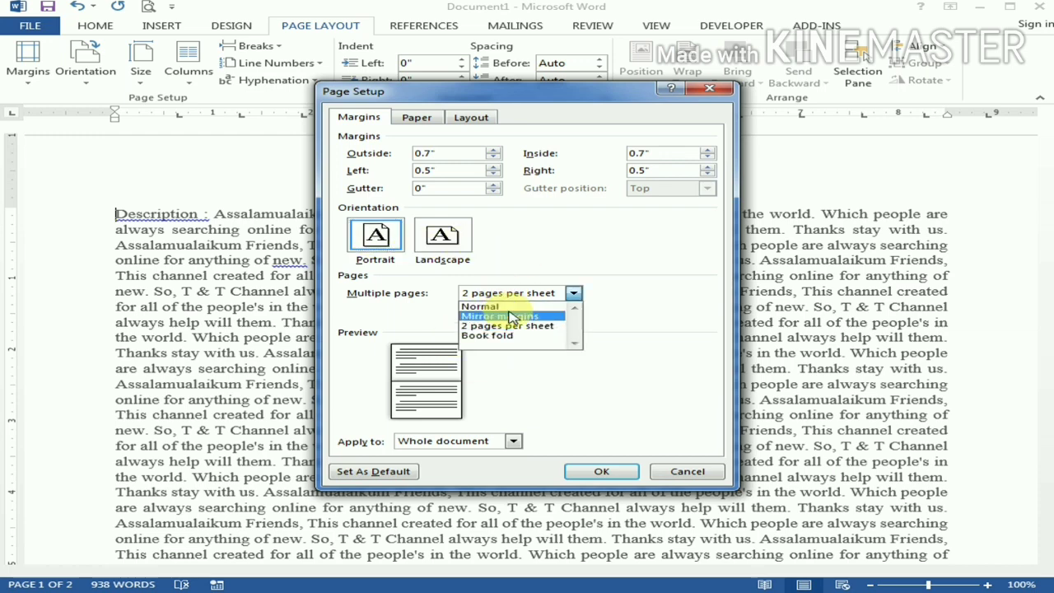
{"action": "left_click", "coordinate": [500, 316]}
{"action": "left_click", "coordinate": [501, 295]}
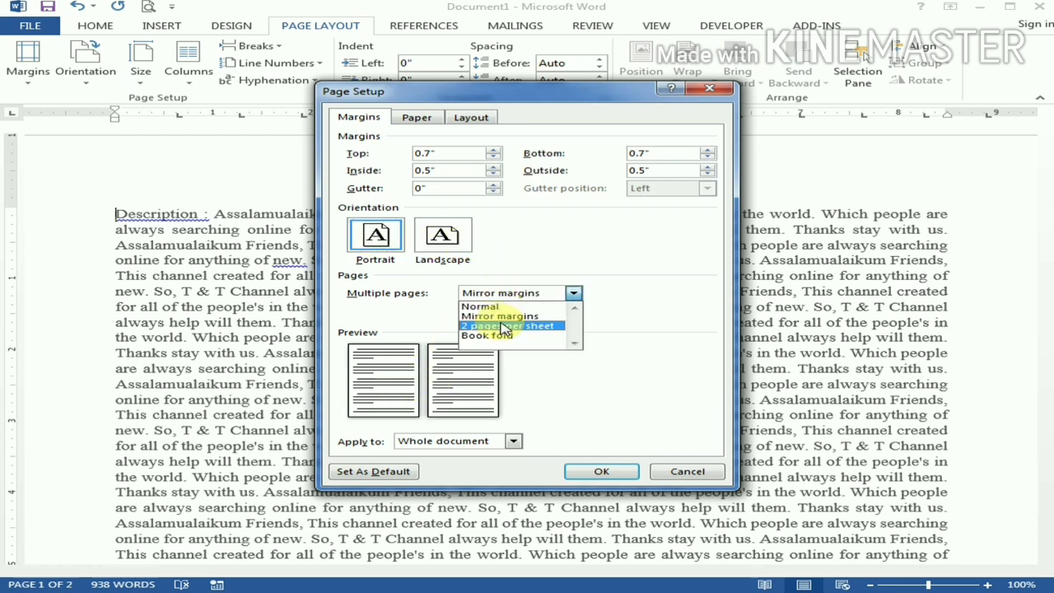
{"action": "left_click", "coordinate": [506, 326]}
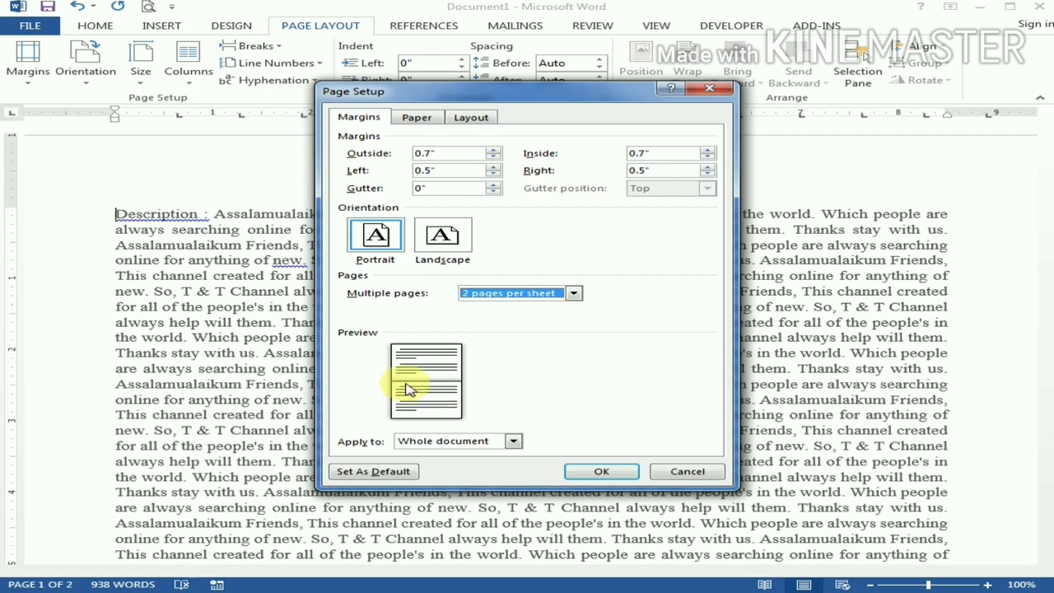
{"action": "left_click", "coordinate": [501, 295]}
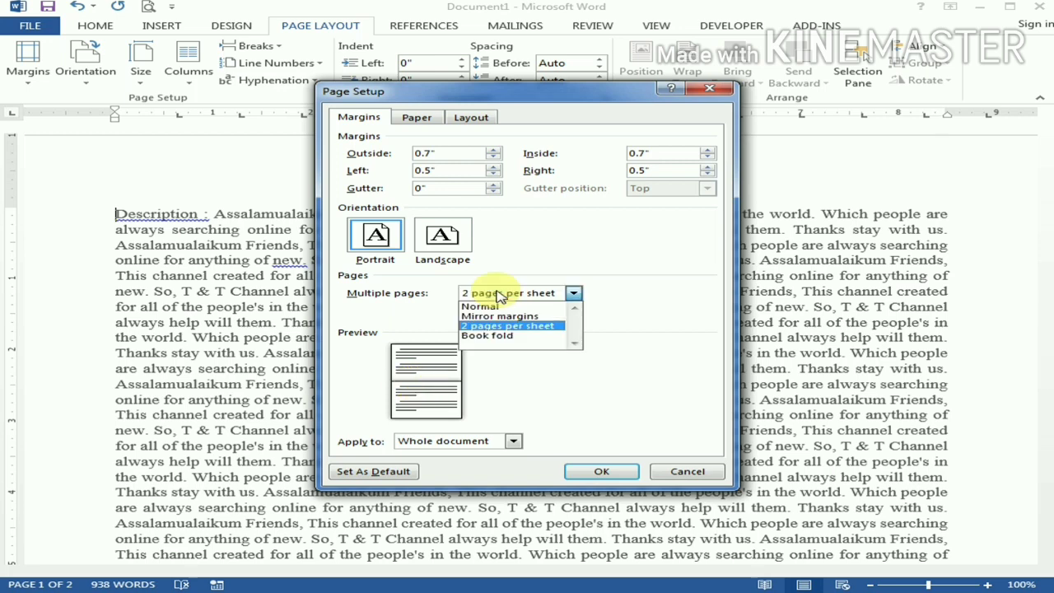
{"action": "left_click", "coordinate": [511, 336]}
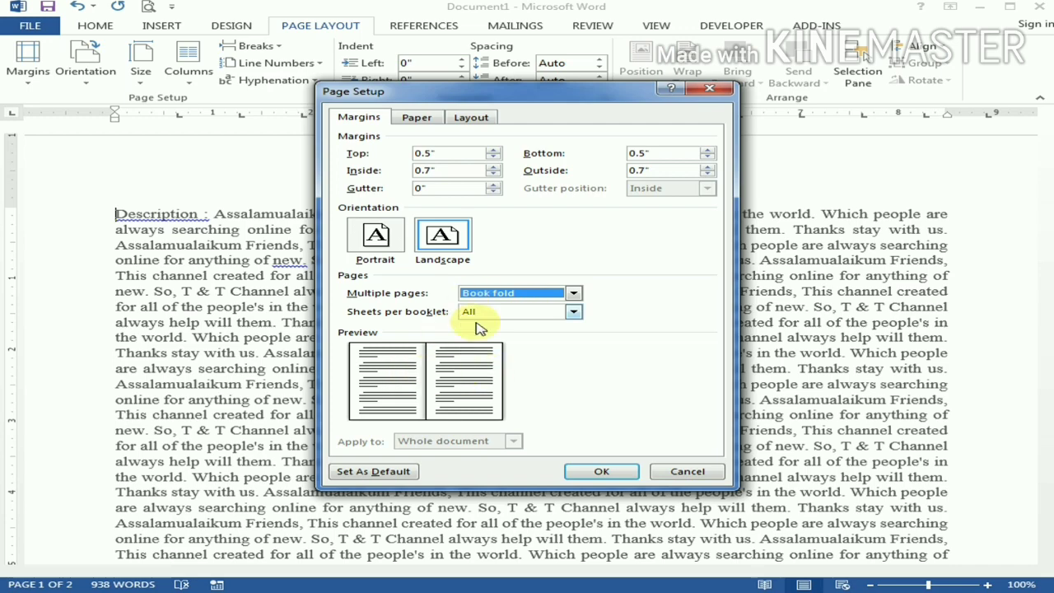
{"action": "left_click", "coordinate": [601, 471]}
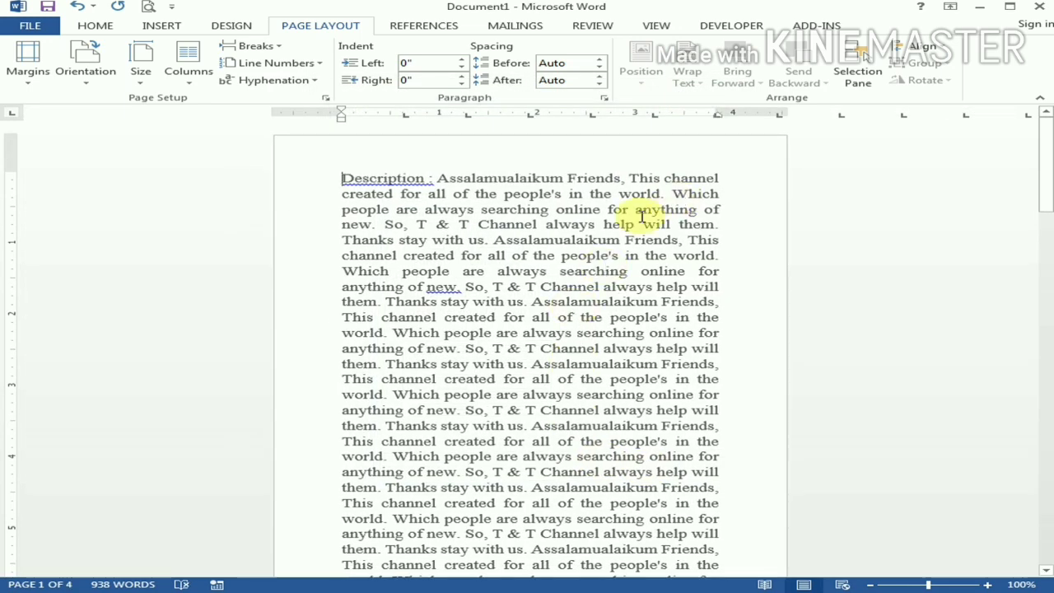
Check the booklet pages in print preview, then apply the Normal 1" margin preset.
{"action": "scroll", "coordinate": [607, 252], "scroll_direction": "down", "scroll_amount": 10}
{"action": "scroll", "coordinate": [621, 302], "scroll_direction": "down", "scroll_amount": 12}
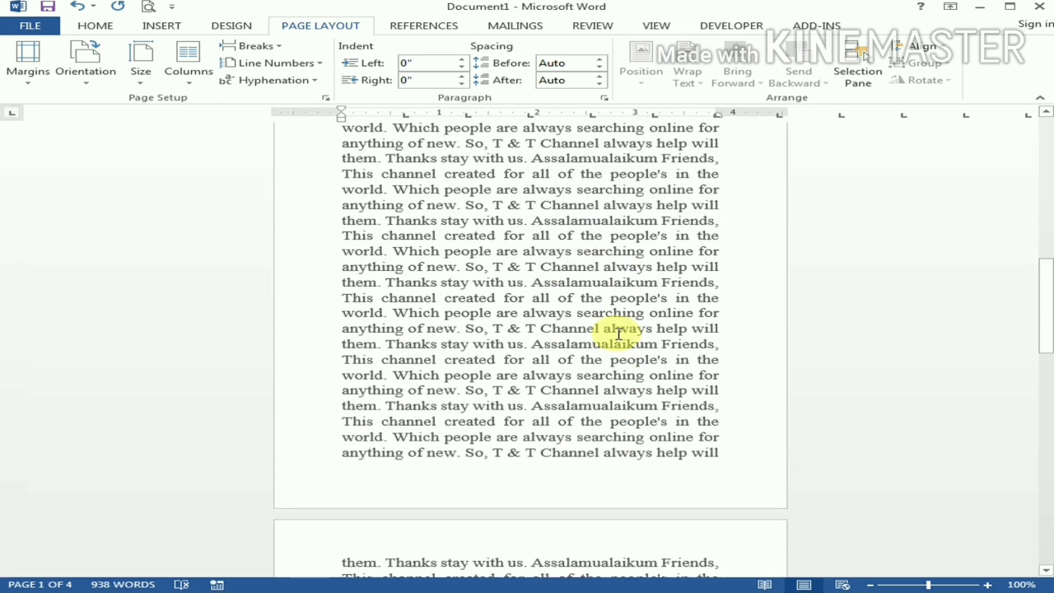
{"action": "left_click", "coordinate": [148, 8]}
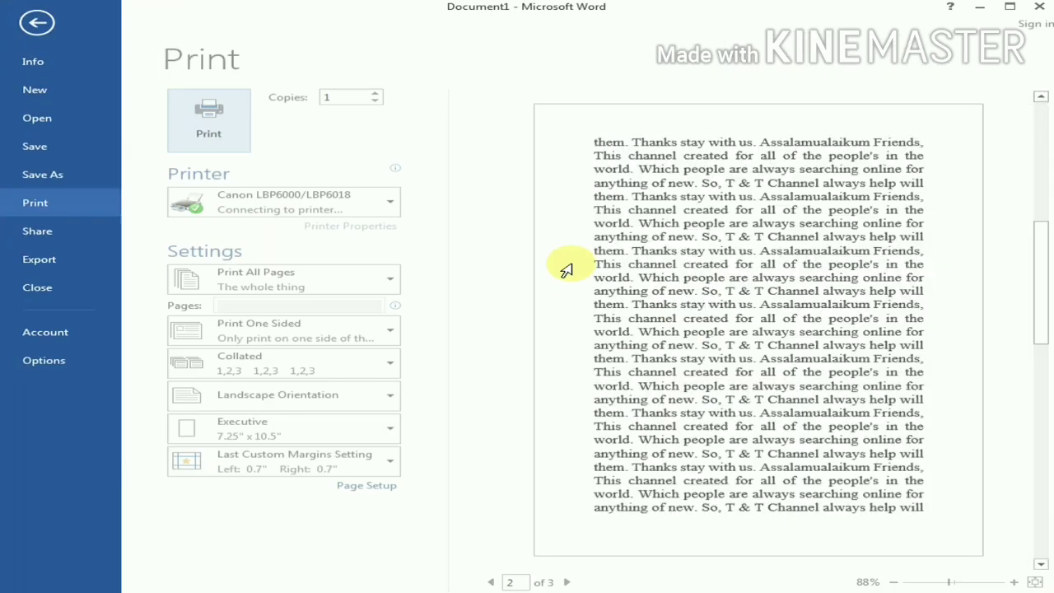
{"action": "left_click", "coordinate": [35, 25]}
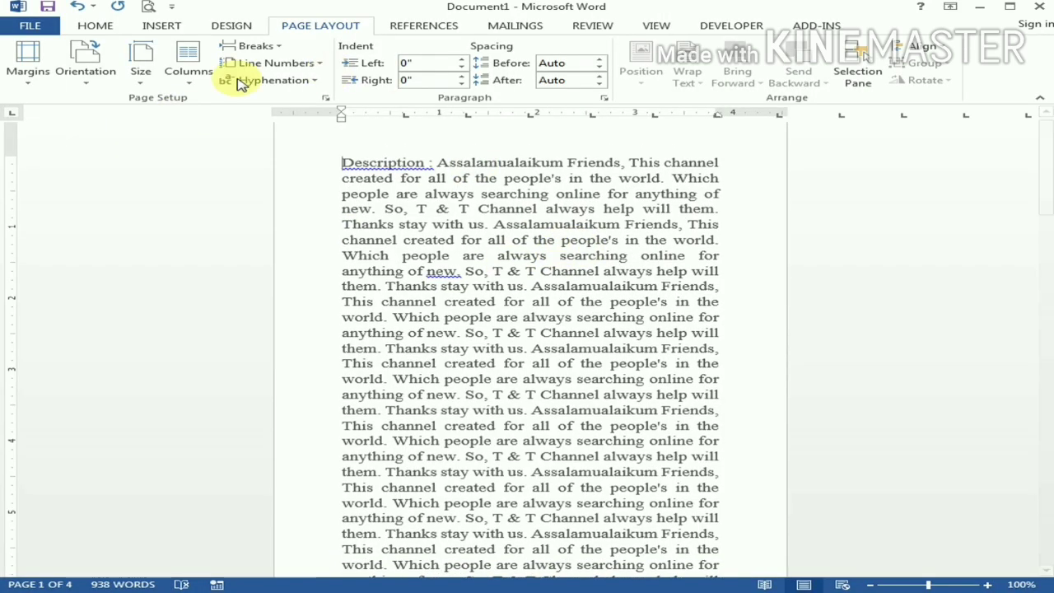
{"action": "left_click", "coordinate": [30, 86]}
{"action": "left_click", "coordinate": [141, 171]}
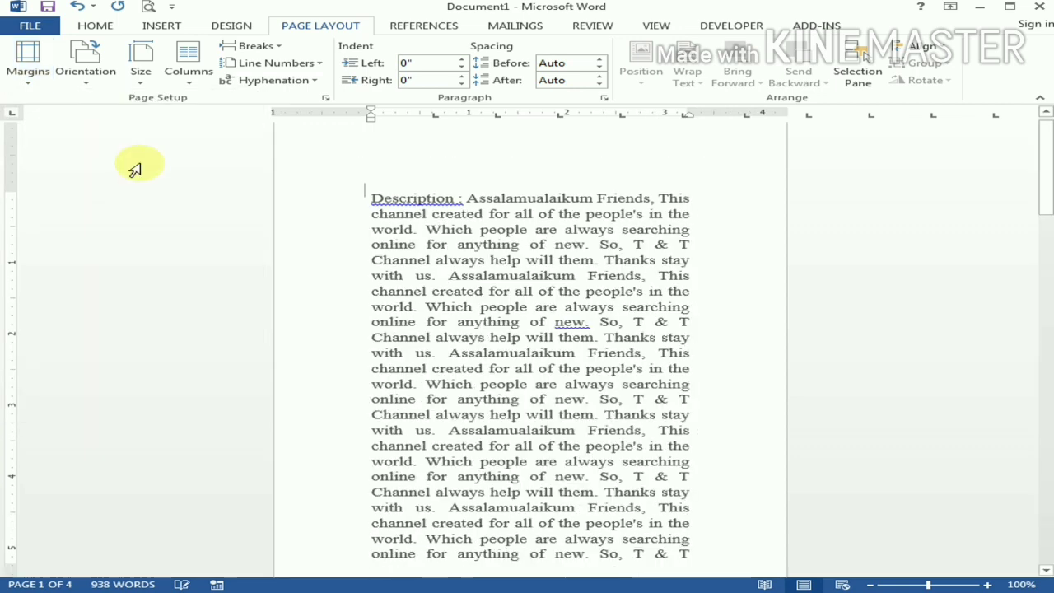
Reset Multiple pages to Normal in Page Setup and show the Executive 10.5" × 7.25" paper settings.
{"action": "left_click", "coordinate": [28, 83]}
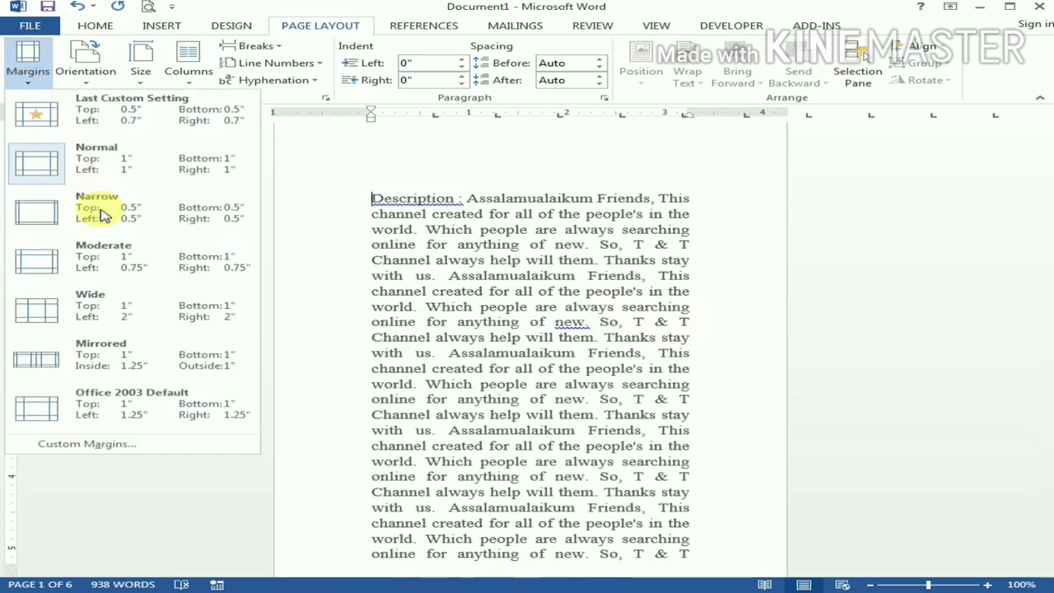
{"action": "left_click", "coordinate": [145, 454]}
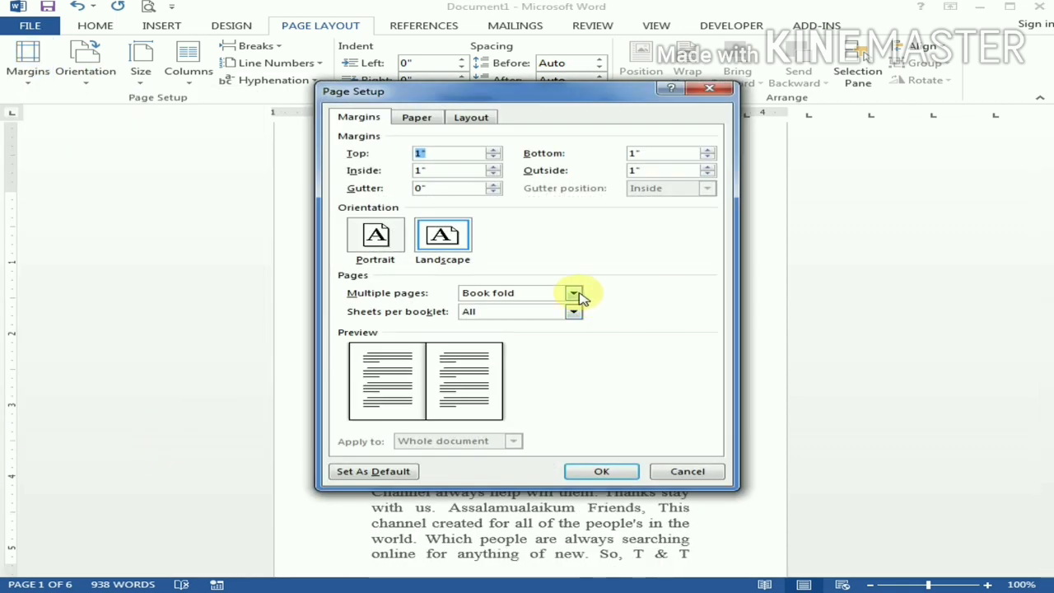
{"action": "left_click", "coordinate": [516, 298]}
{"action": "left_click", "coordinate": [499, 306]}
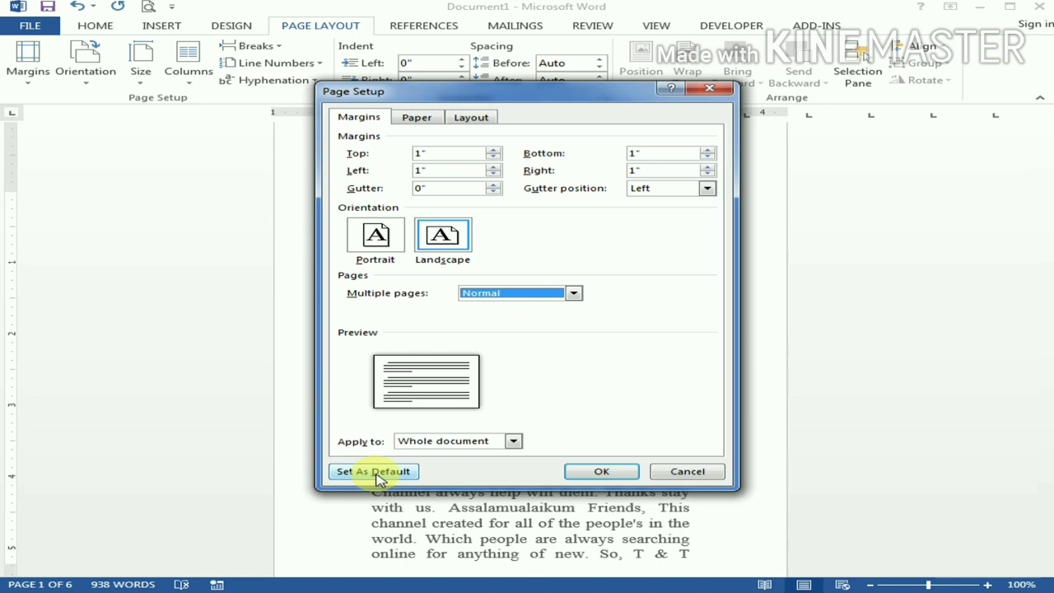
{"action": "left_click", "coordinate": [417, 119]}
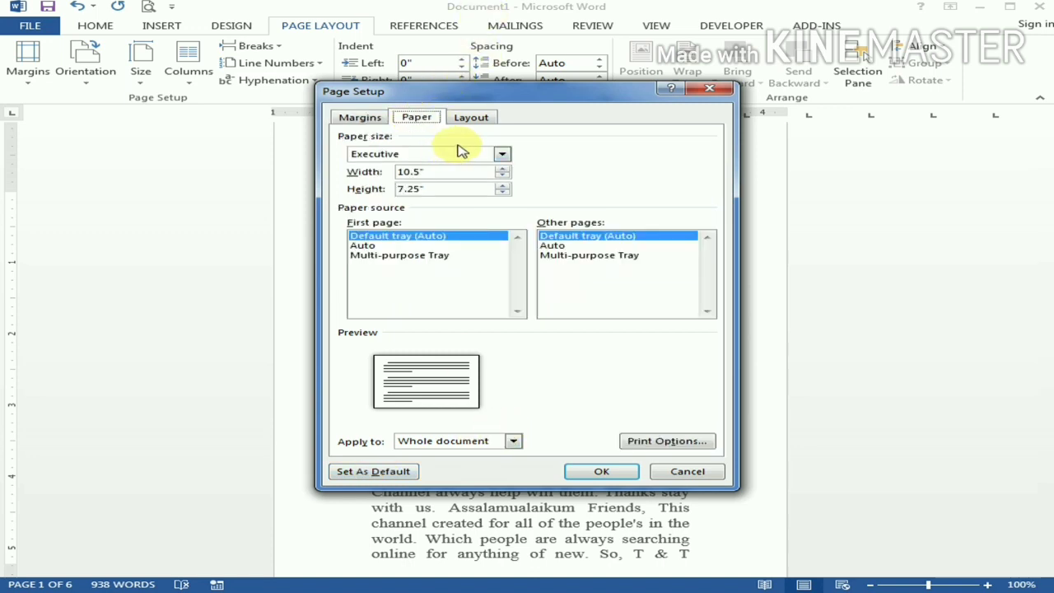
Keep Executive as the paper size and move to the section and header/footer options.
{"action": "left_click", "coordinate": [379, 155]}
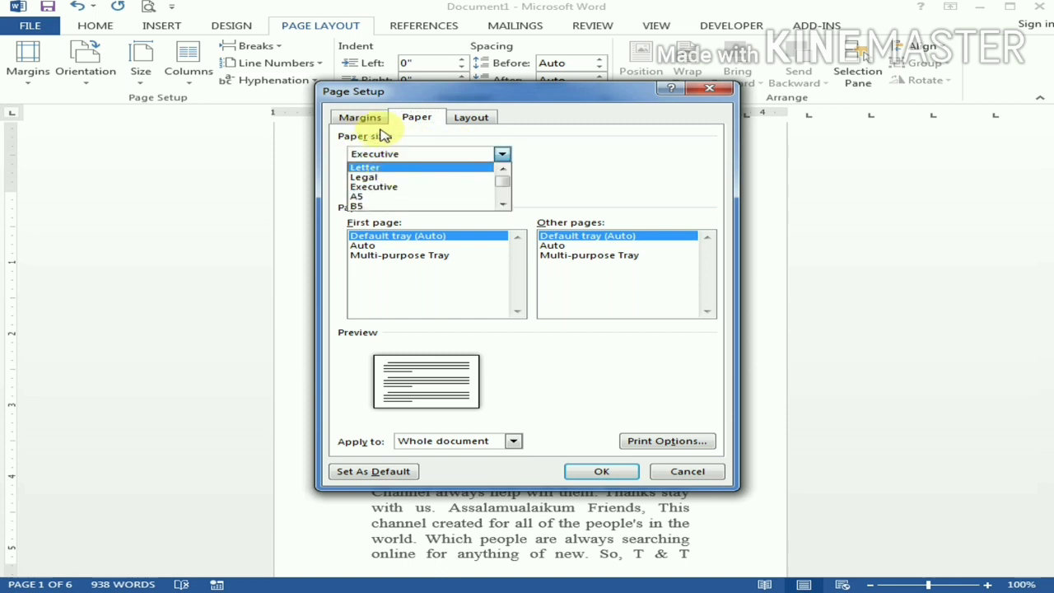
{"action": "left_click", "coordinate": [426, 136]}
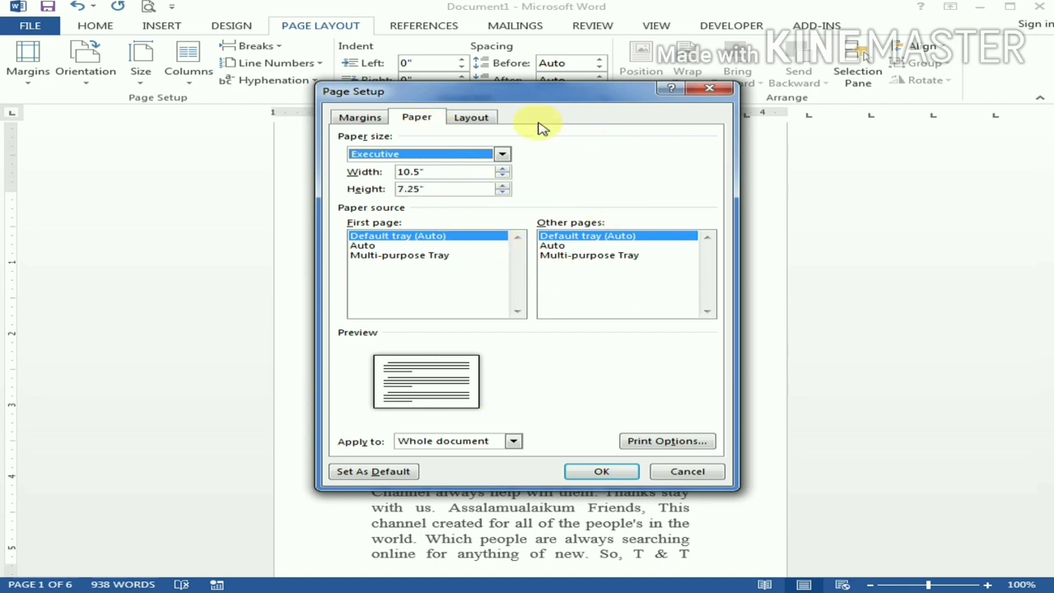
{"action": "left_click", "coordinate": [474, 117]}
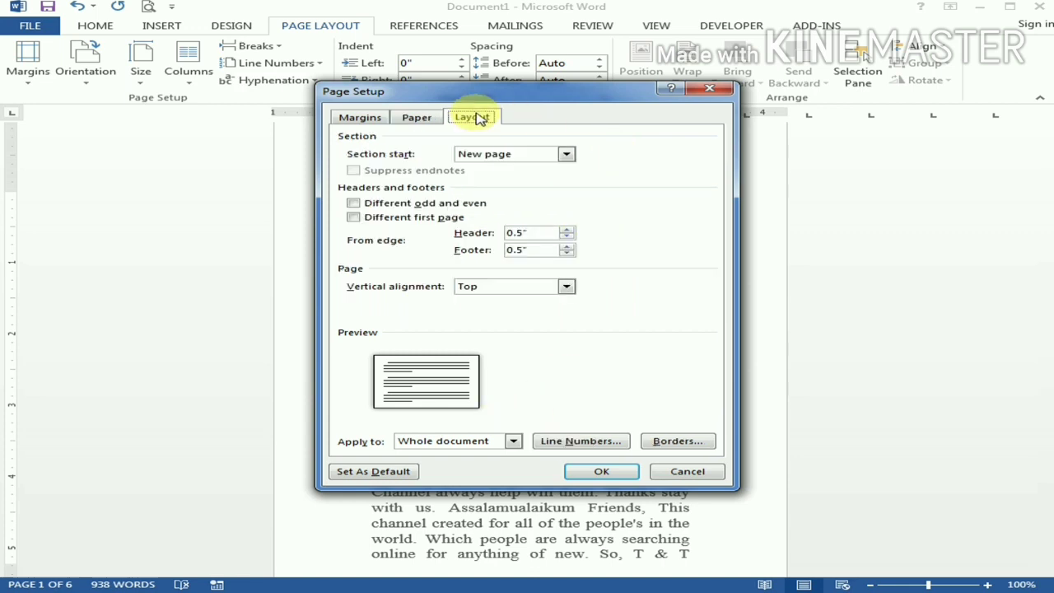
{"action": "left_click", "coordinate": [414, 120]}
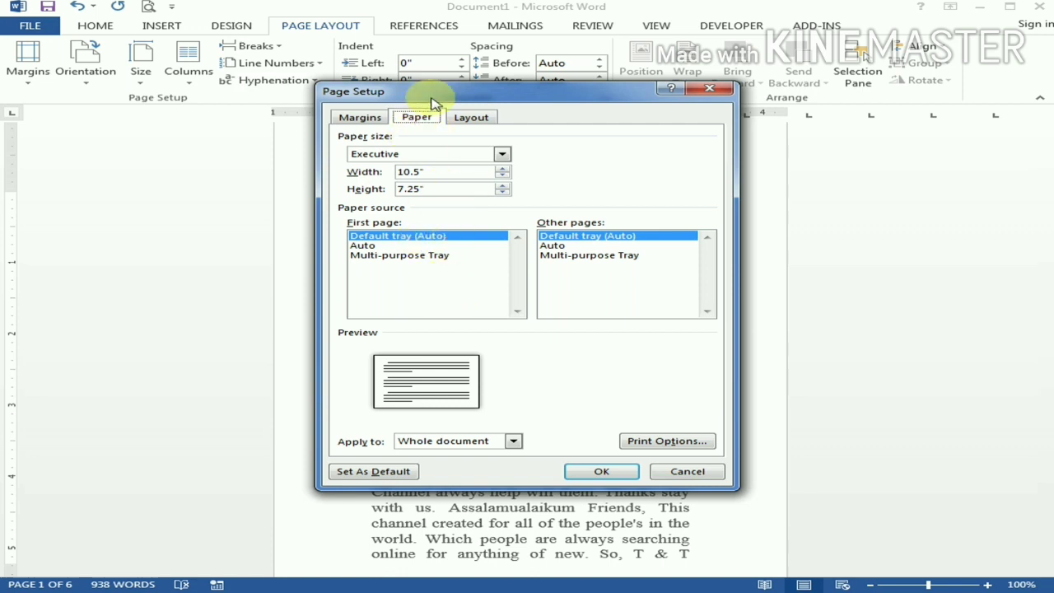
{"action": "left_click", "coordinate": [472, 117]}
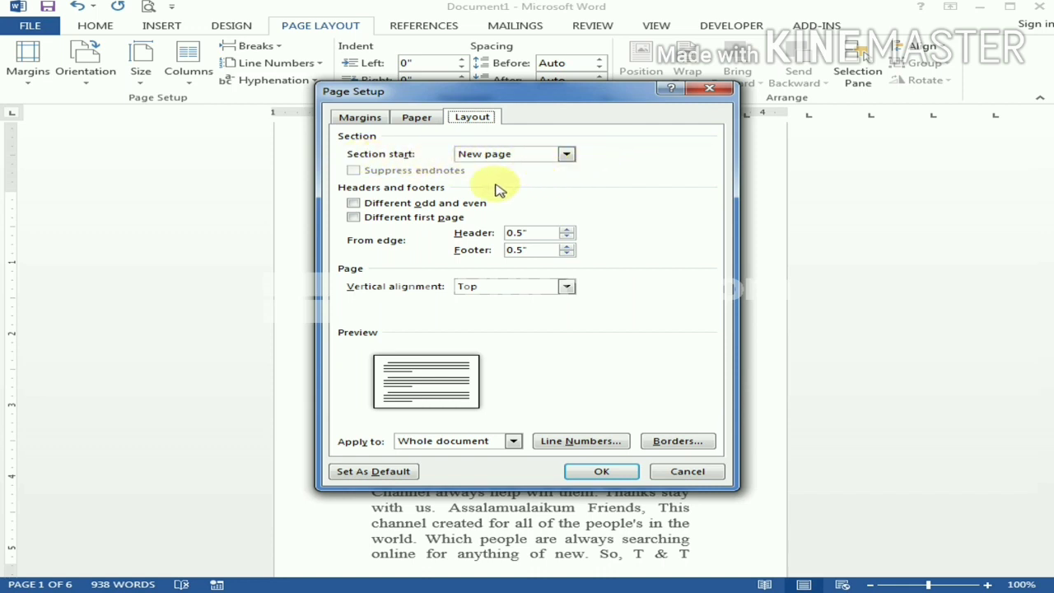
Try the Different odd and even and Different first page header options, leaving both unchecked.
{"action": "left_click", "coordinate": [397, 206]}
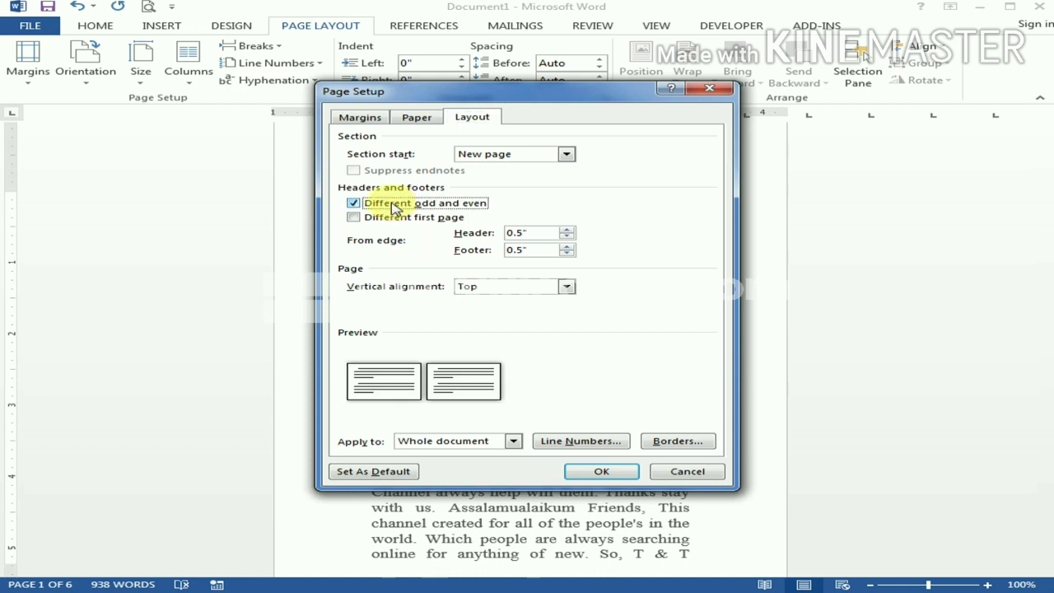
{"action": "left_click", "coordinate": [394, 208]}
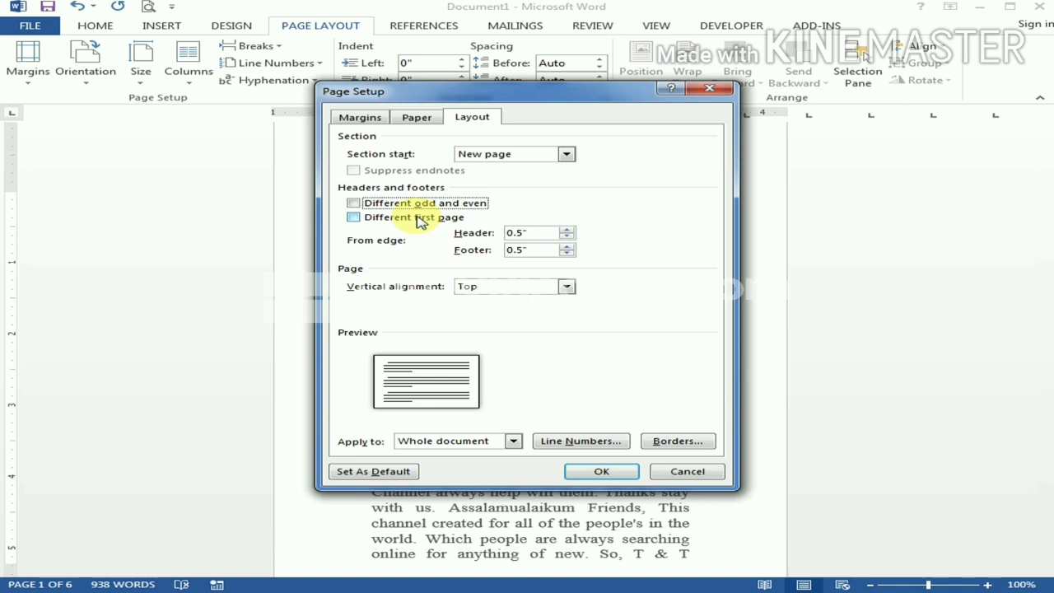
{"action": "left_click", "coordinate": [420, 221]}
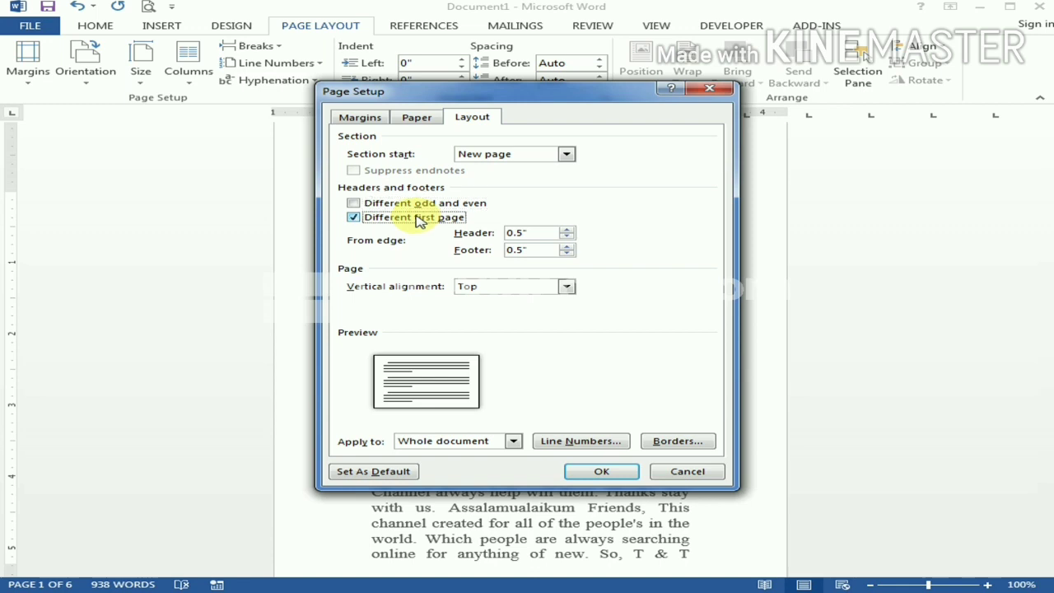
{"action": "left_click", "coordinate": [429, 206]}
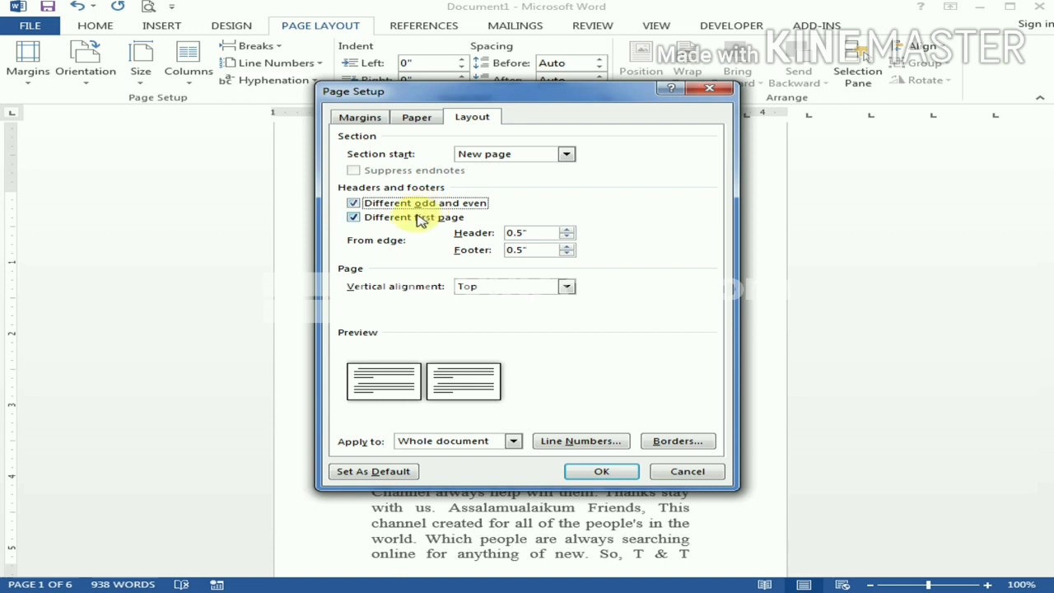
{"action": "left_click", "coordinate": [416, 219]}
{"action": "left_click", "coordinate": [374, 205]}
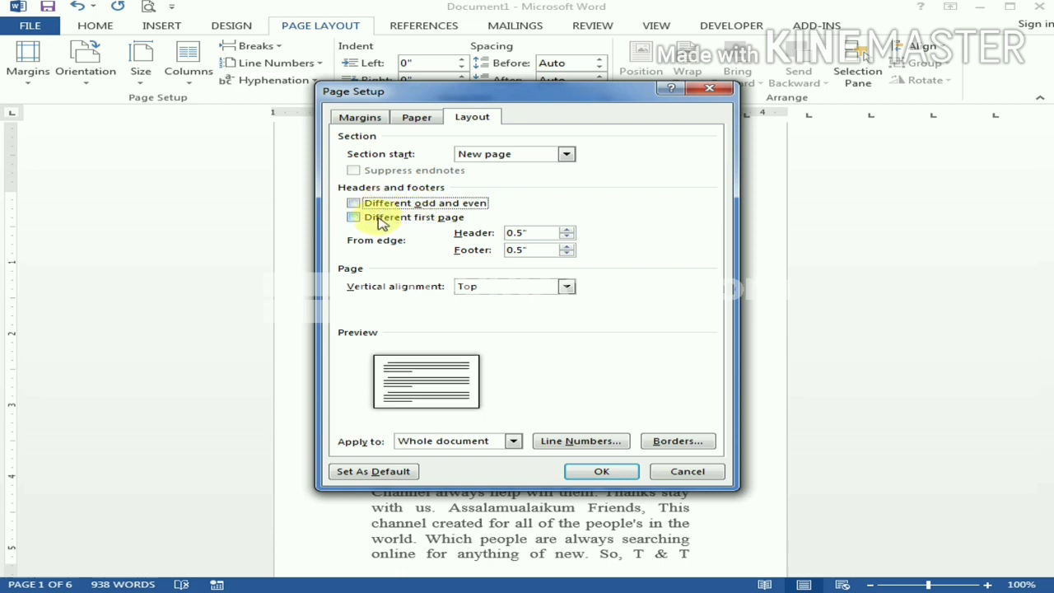
{"action": "left_click", "coordinate": [381, 223]}
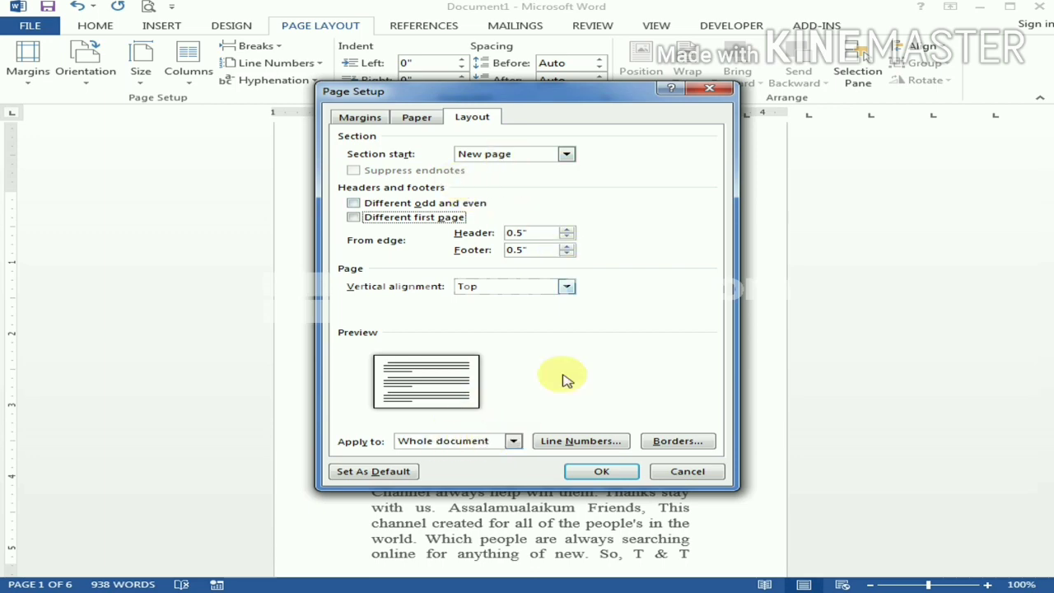
Apply the page setup and look over the resulting pages.
{"action": "left_click", "coordinate": [601, 471]}
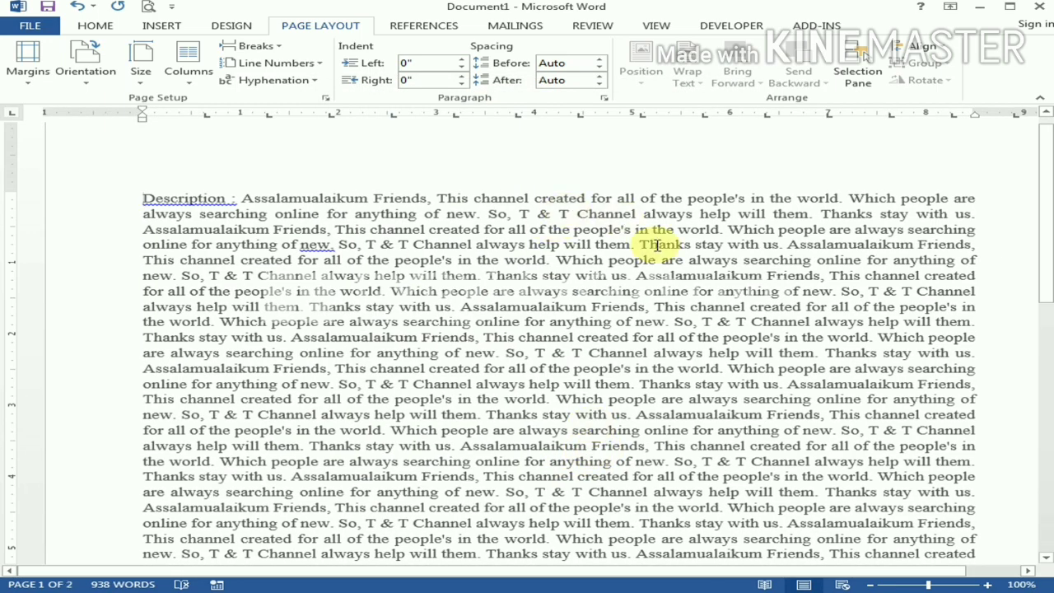
{"action": "scroll", "coordinate": [650, 247], "scroll_direction": "up", "scroll_amount": 1}
{"action": "scroll", "coordinate": [461, 278], "scroll_direction": "down", "scroll_amount": 2}
{"action": "scroll", "coordinate": [473, 288], "scroll_direction": "up", "scroll_amount": 2}
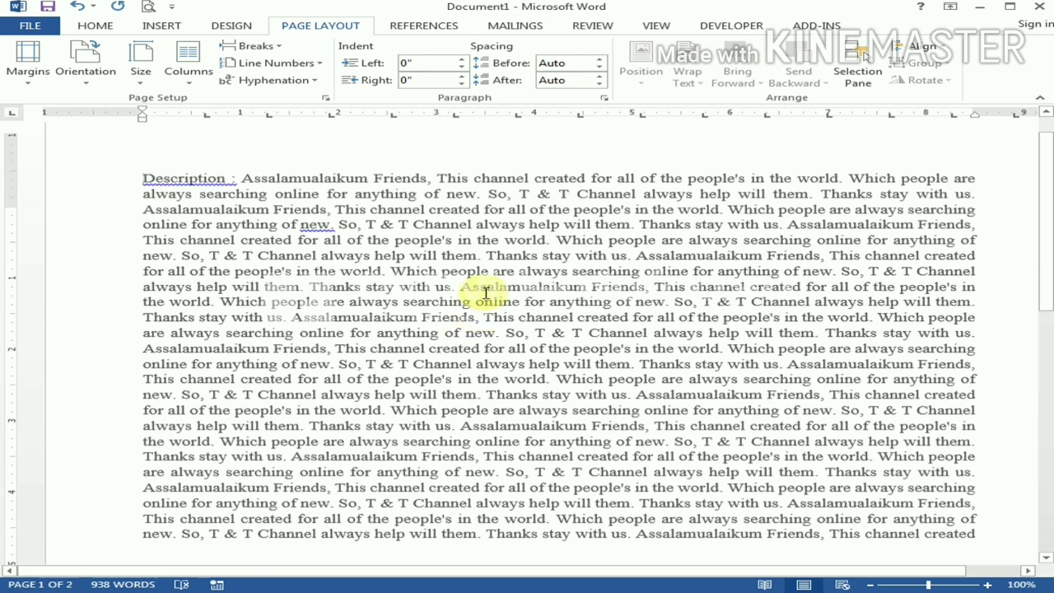
Select all the text and enlarge it from 13 to 15 point with Grow Font.
{"action": "left_click", "coordinate": [92, 26]}
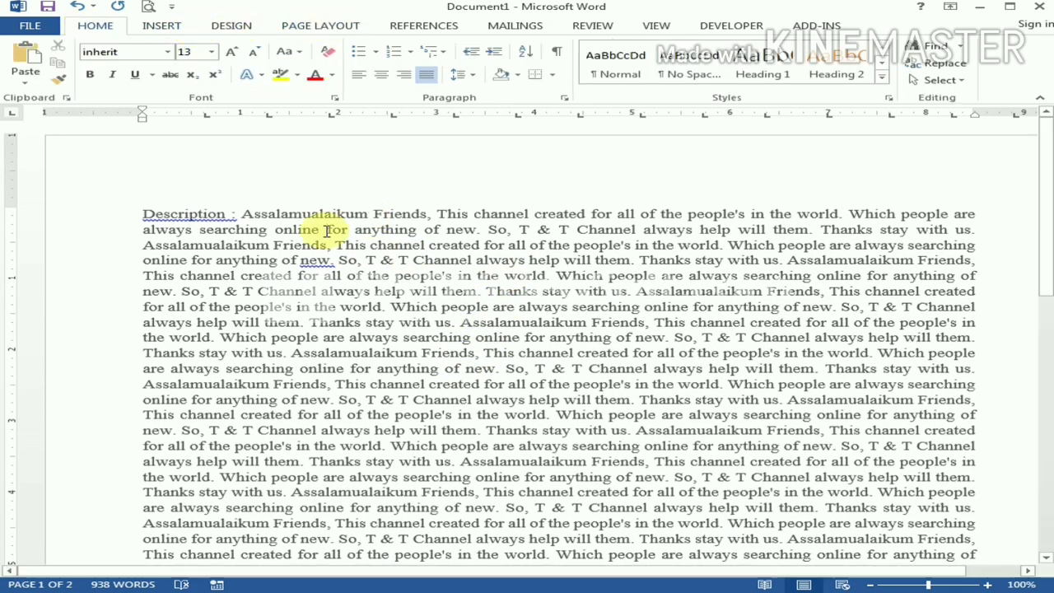
{"action": "key", "text": "ctrl+a"}
{"action": "left_click", "coordinate": [232, 52]}
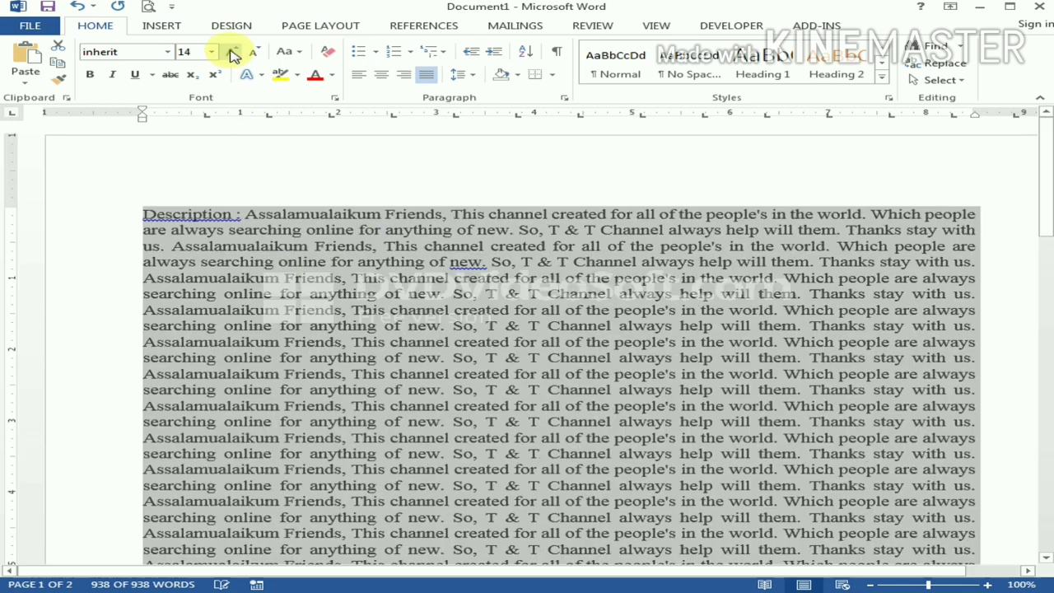
{"action": "left_click", "coordinate": [234, 51]}
Enlarge the text to 16 point and set the page to portrait.
{"action": "left_click", "coordinate": [234, 52]}
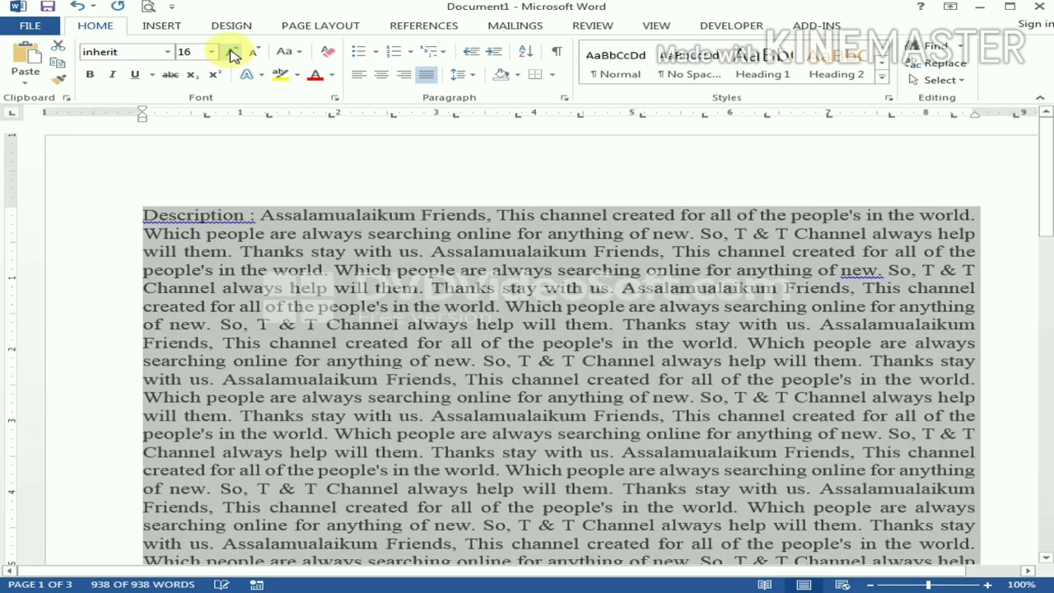
{"action": "left_click", "coordinate": [312, 27]}
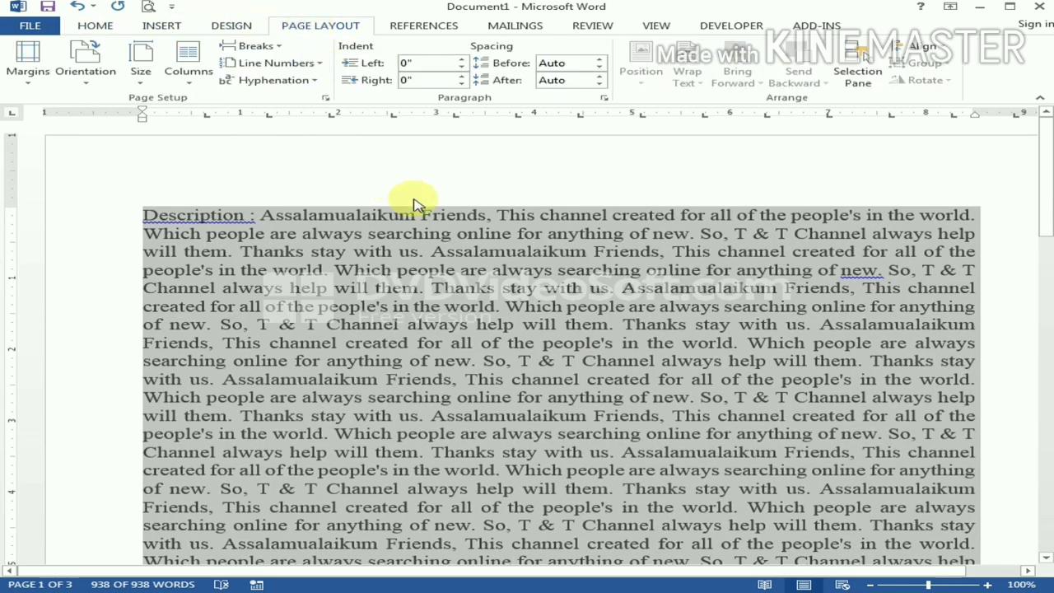
{"action": "left_click", "coordinate": [99, 82]}
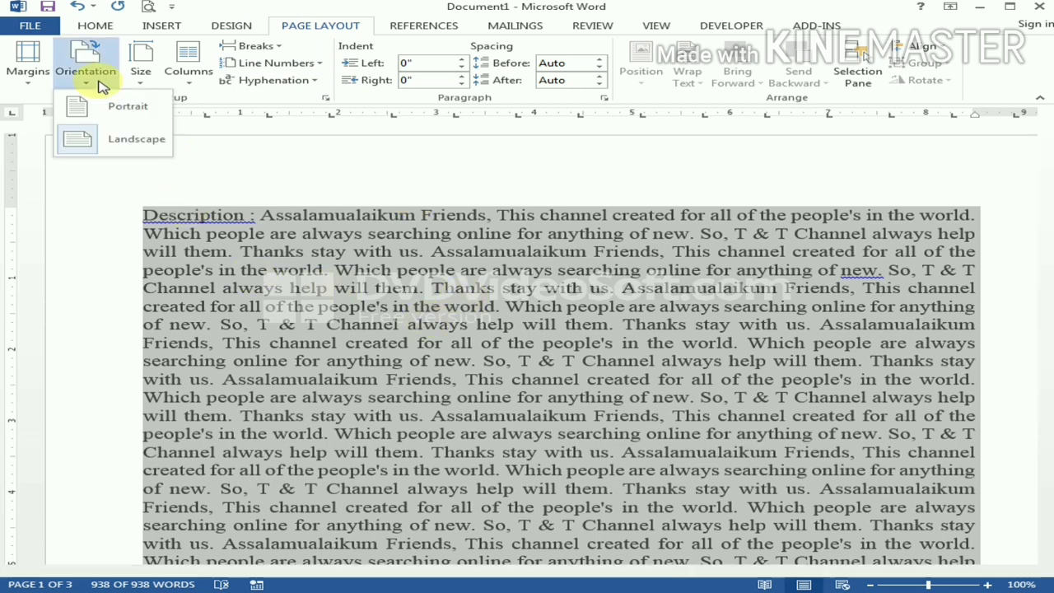
{"action": "left_click", "coordinate": [125, 108]}
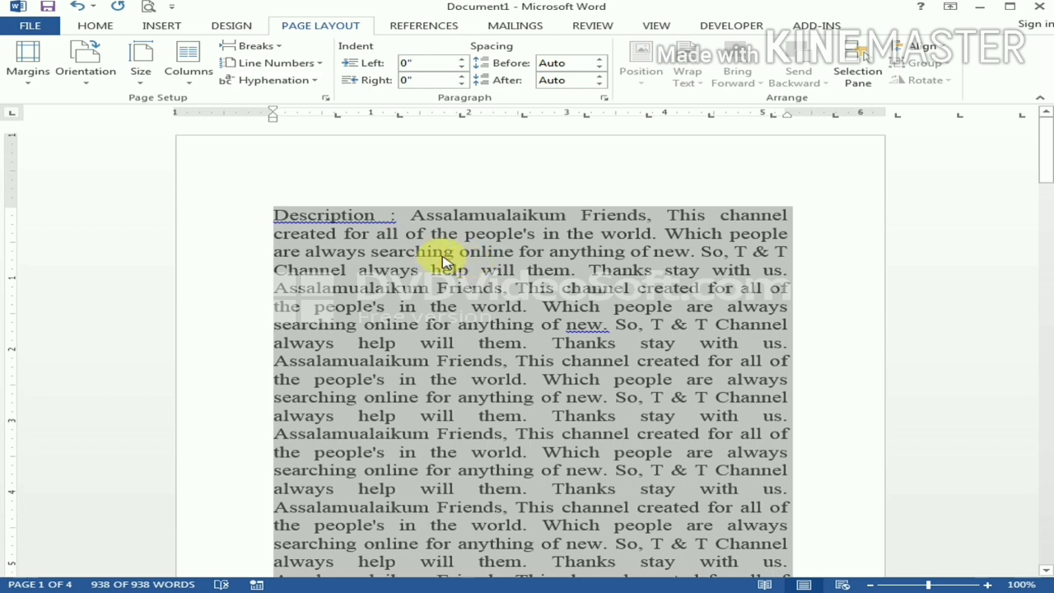
Switch the page to landscape, back to portrait, then deselect the text.
{"action": "scroll", "coordinate": [445, 260], "scroll_direction": "up", "scroll_amount": 4}
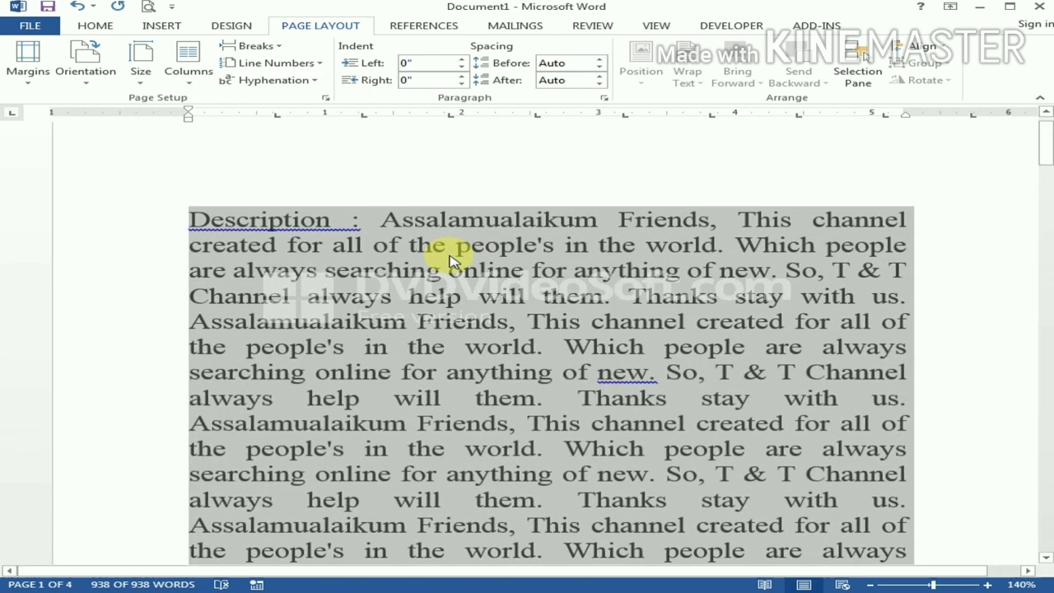
{"action": "left_click", "coordinate": [87, 76]}
{"action": "left_click", "coordinate": [120, 141]}
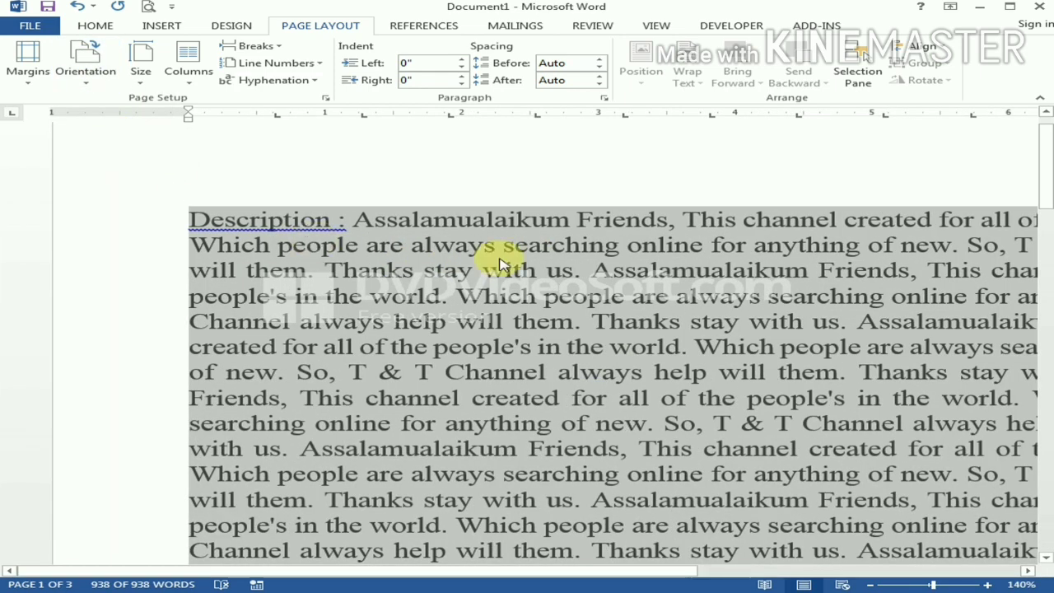
{"action": "scroll", "coordinate": [507, 247], "scroll_direction": "down", "scroll_amount": 3}
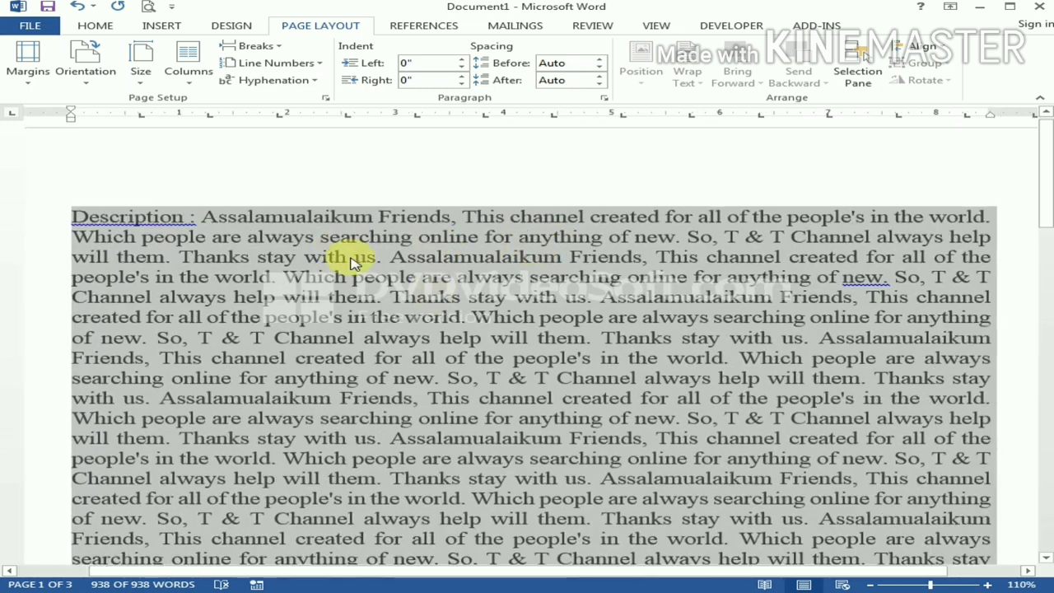
{"action": "left_click", "coordinate": [88, 72]}
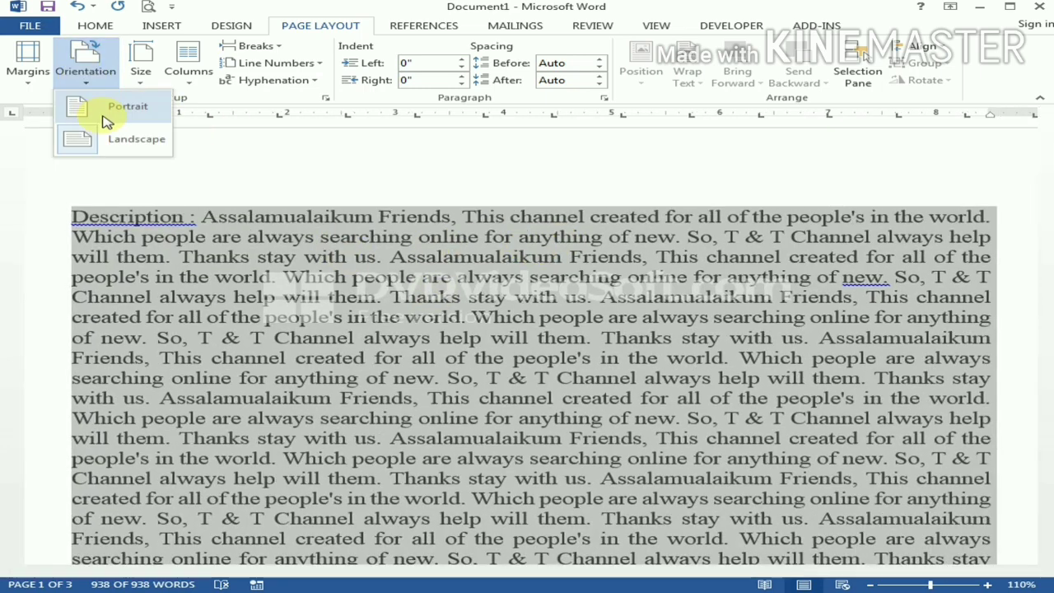
{"action": "left_click", "coordinate": [105, 120]}
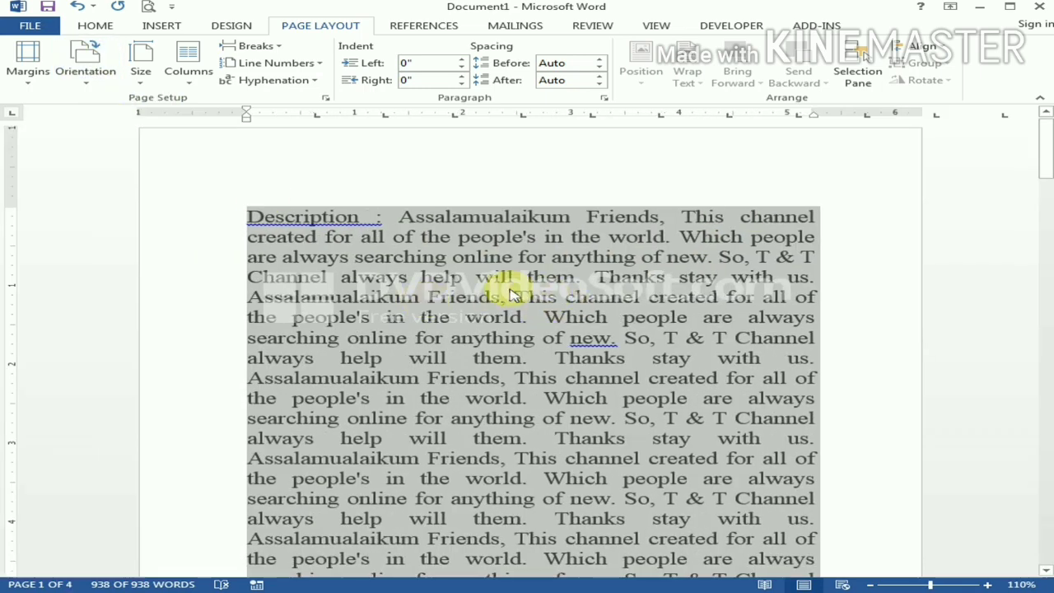
{"action": "scroll", "coordinate": [515, 295], "scroll_direction": "up", "scroll_amount": 1}
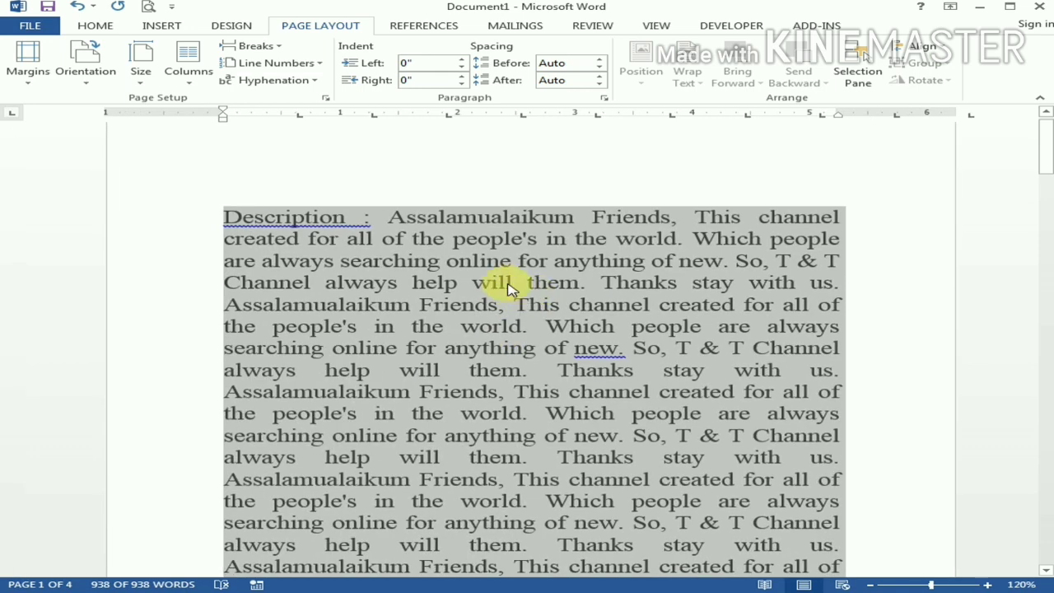
{"action": "left_click", "coordinate": [510, 283]}
Show the paper Size list, from Letter down to Envelope B5.
{"action": "left_click", "coordinate": [138, 83]}
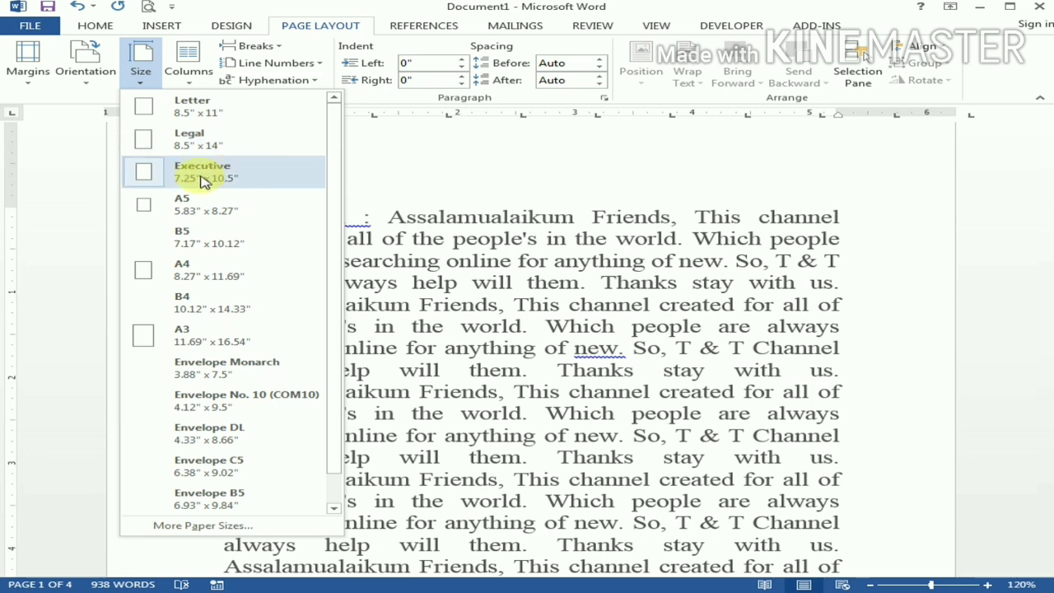
Try A4 then Letter paper sizes, then show the One-to-Right column presets.
{"action": "left_click", "coordinate": [206, 276]}
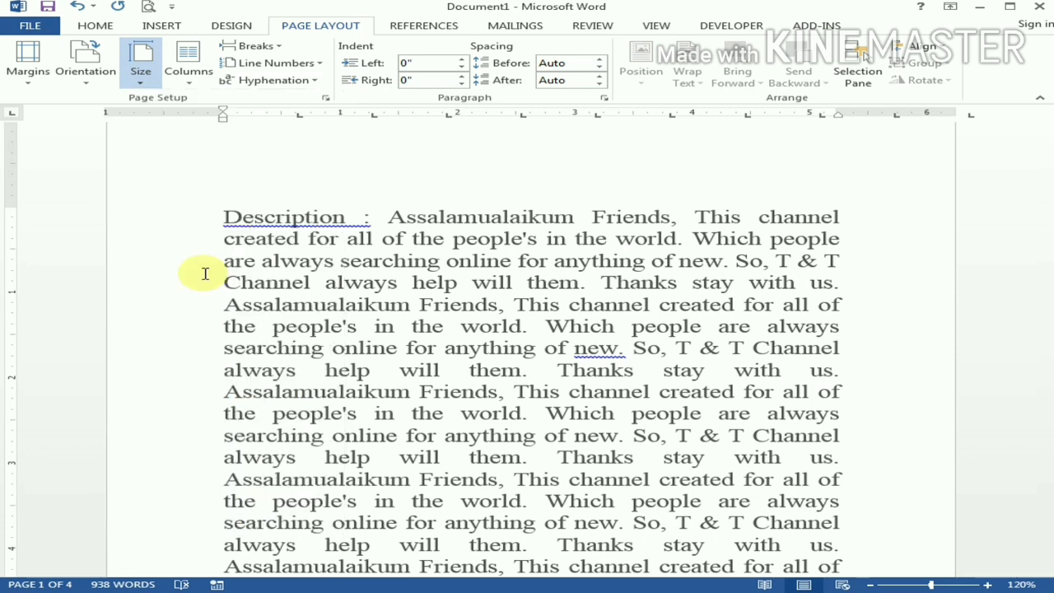
{"action": "left_click", "coordinate": [140, 73]}
{"action": "left_click", "coordinate": [216, 113]}
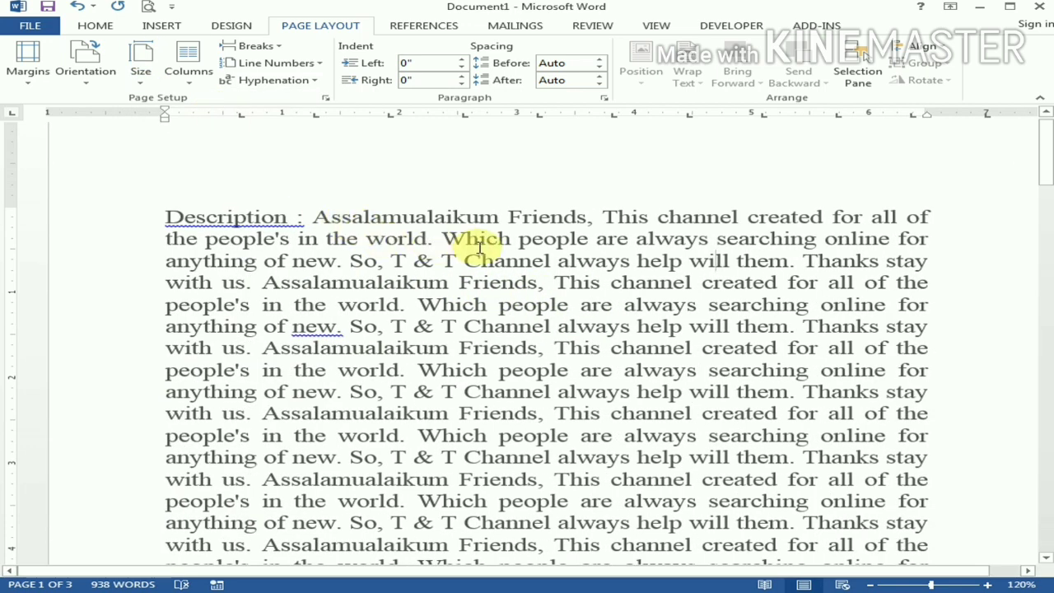
{"action": "left_click", "coordinate": [153, 84]}
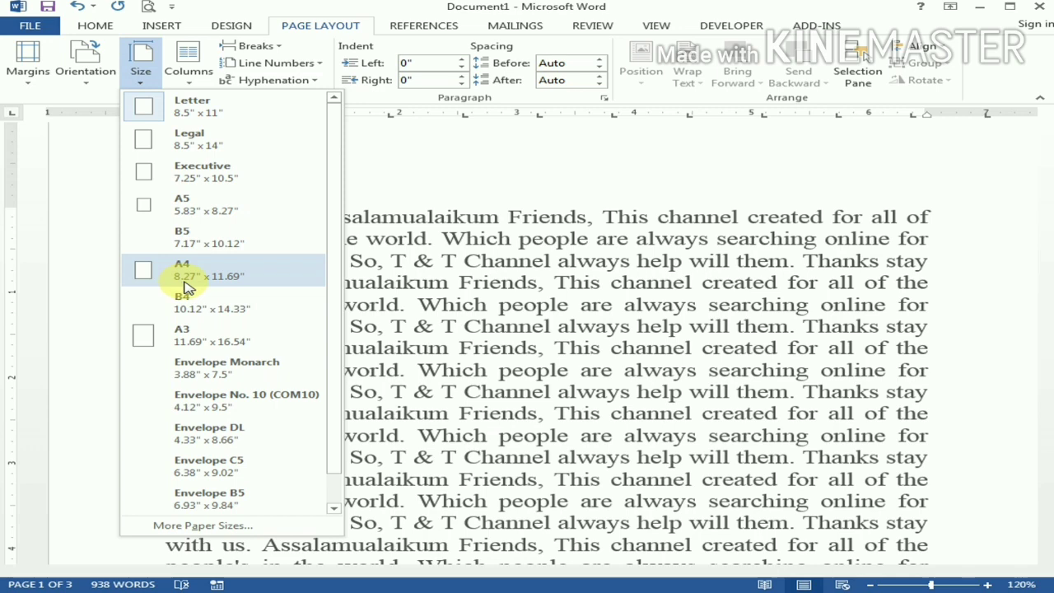
{"action": "scroll", "coordinate": [199, 288], "scroll_direction": "down", "scroll_amount": 1}
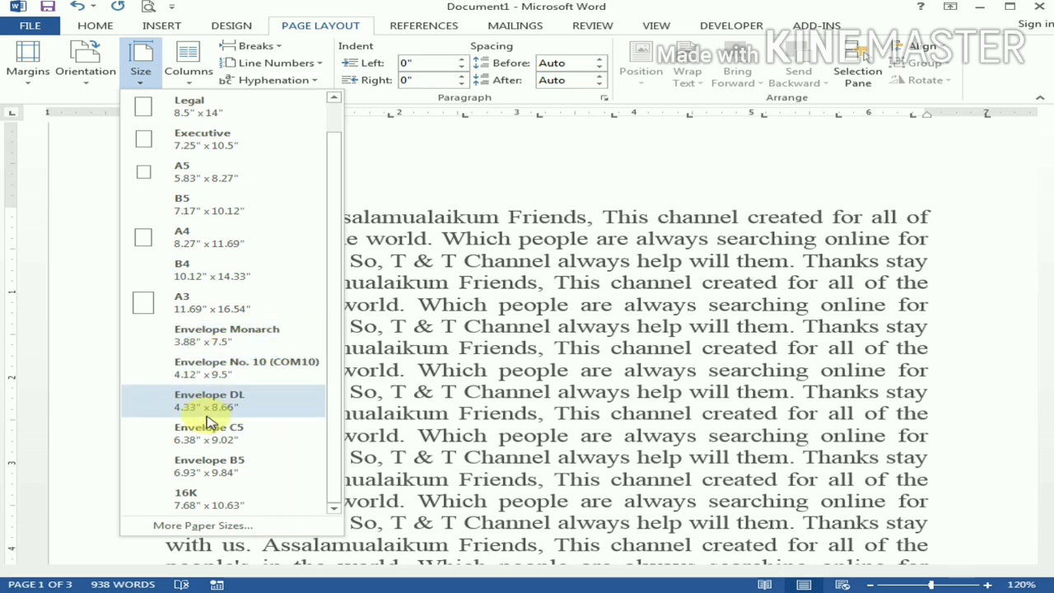
{"action": "left_click", "coordinate": [189, 65]}
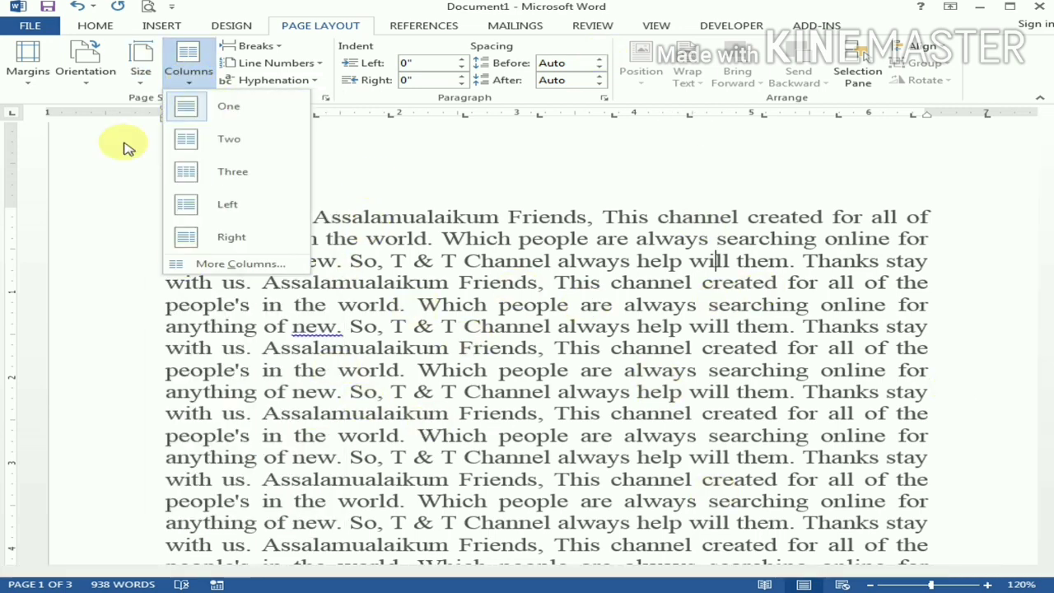
Lay the Description text out in two columns, then in three columns.
{"action": "left_click", "coordinate": [225, 139]}
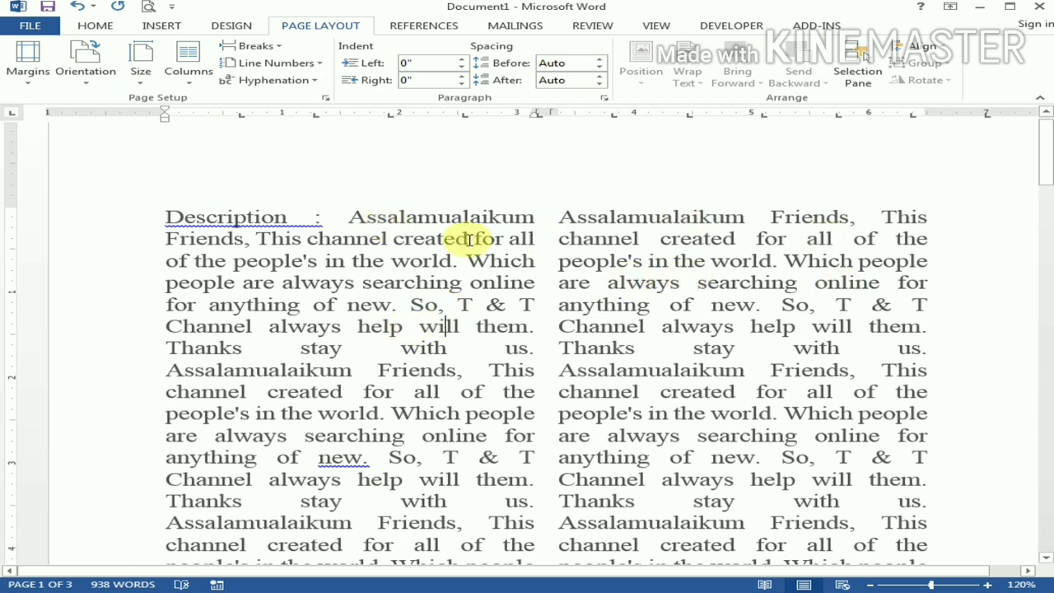
{"action": "left_click", "coordinate": [188, 59]}
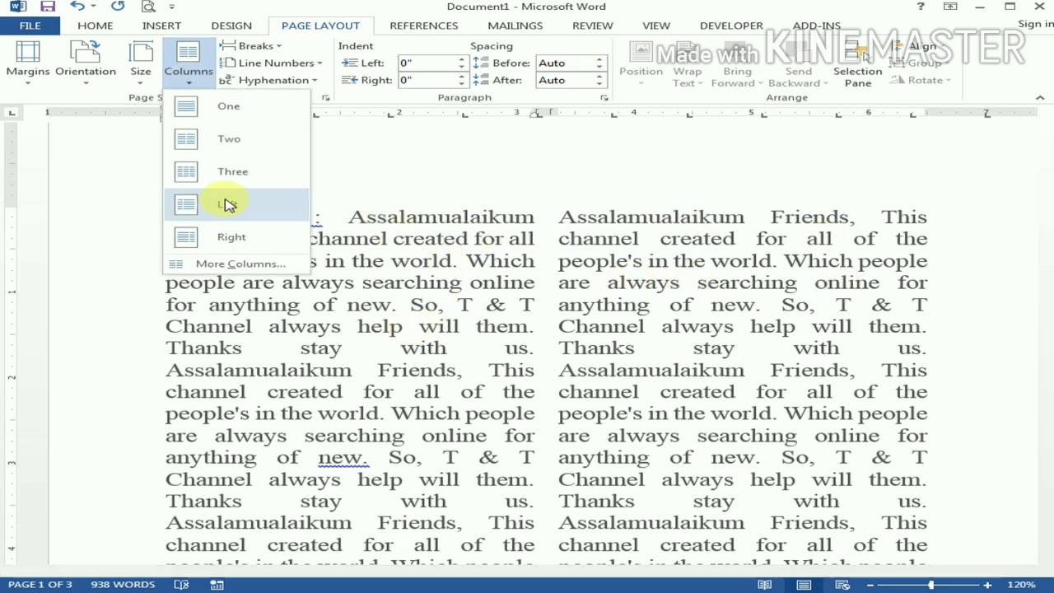
{"action": "left_click", "coordinate": [223, 172]}
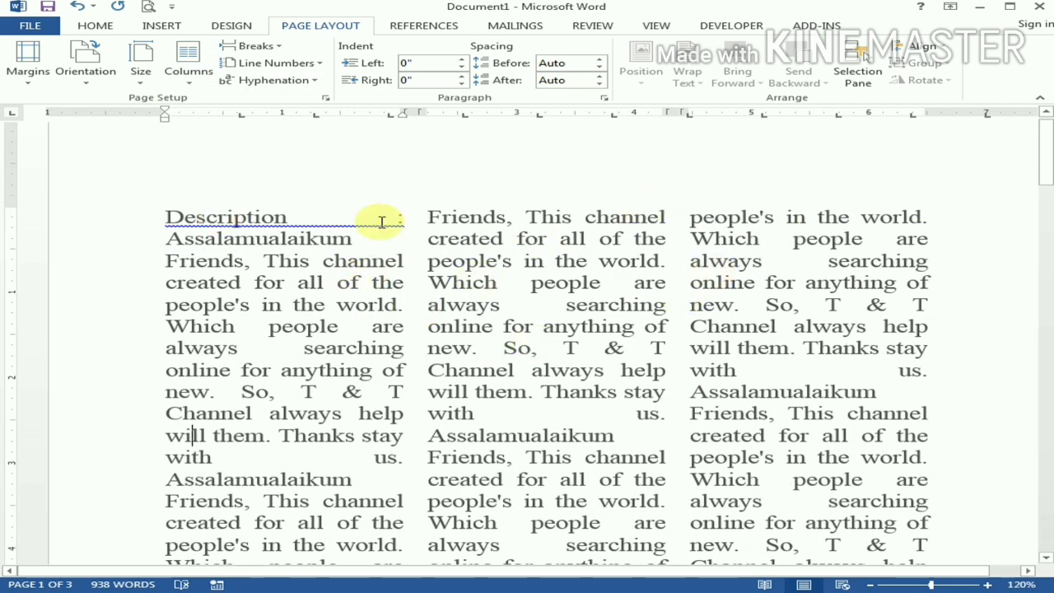
In More Columns, apply three equal-width columns with Line between turned off.
{"action": "left_click", "coordinate": [189, 76]}
{"action": "left_click", "coordinate": [239, 265]}
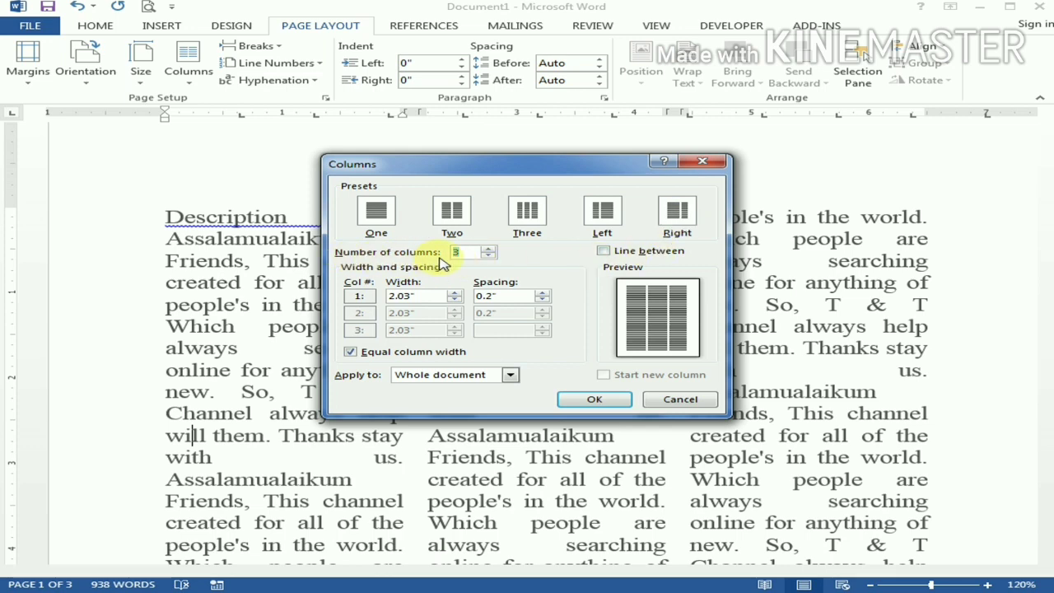
{"action": "left_click", "coordinate": [605, 251]}
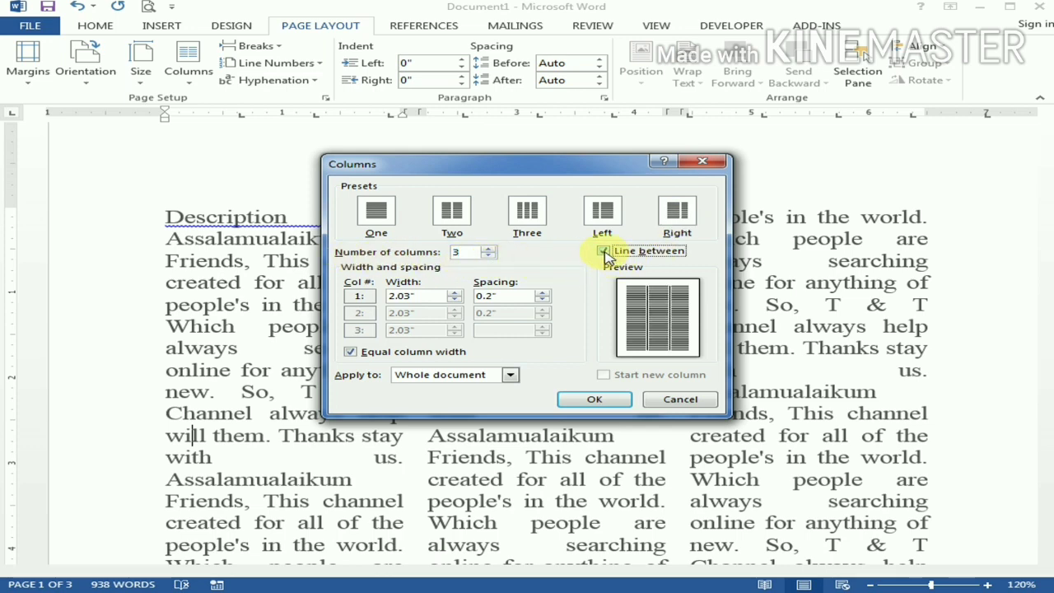
{"action": "left_click", "coordinate": [606, 251]}
{"action": "left_click", "coordinate": [605, 251]}
{"action": "left_click", "coordinate": [605, 251]}
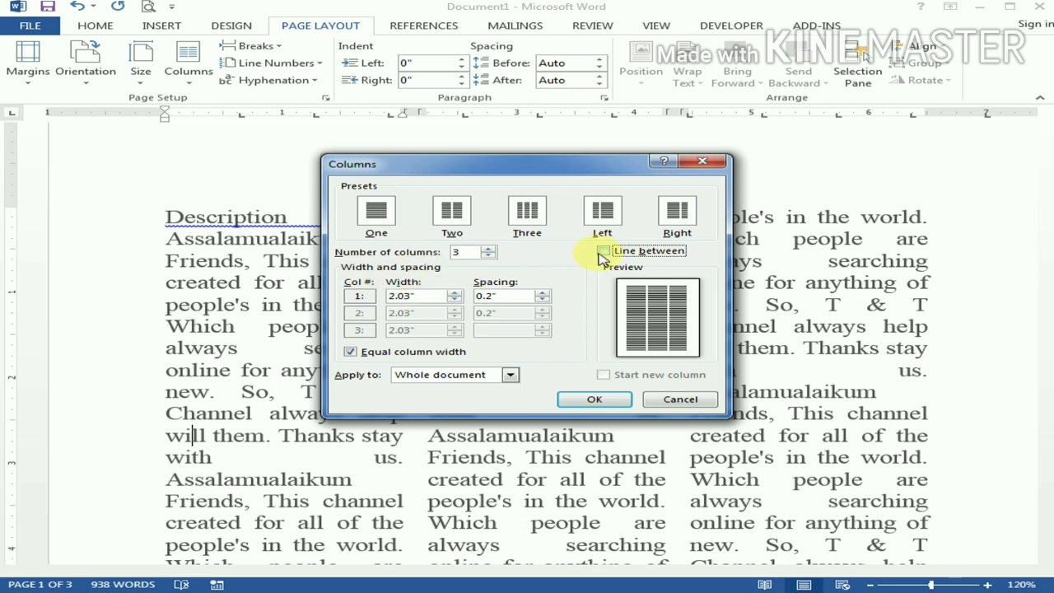
{"action": "left_click", "coordinate": [604, 252]}
{"action": "left_click", "coordinate": [604, 252]}
{"action": "left_click", "coordinate": [432, 355]}
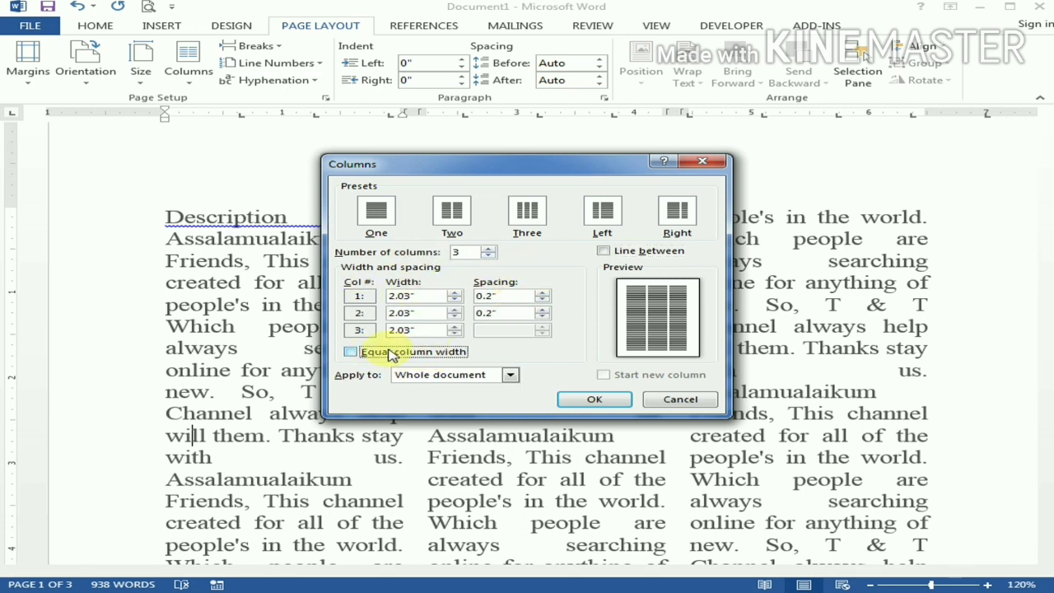
{"action": "left_click", "coordinate": [391, 354]}
{"action": "left_click", "coordinate": [593, 400]}
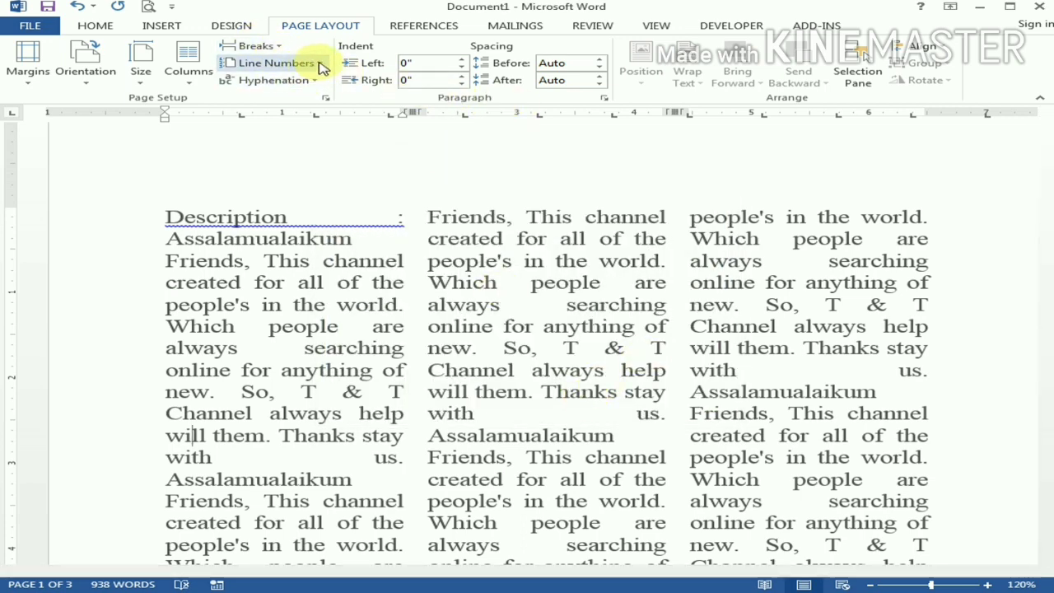
Insert a page break before 'Channel' in column 1, then undo it.
{"action": "left_click", "coordinate": [188, 73]}
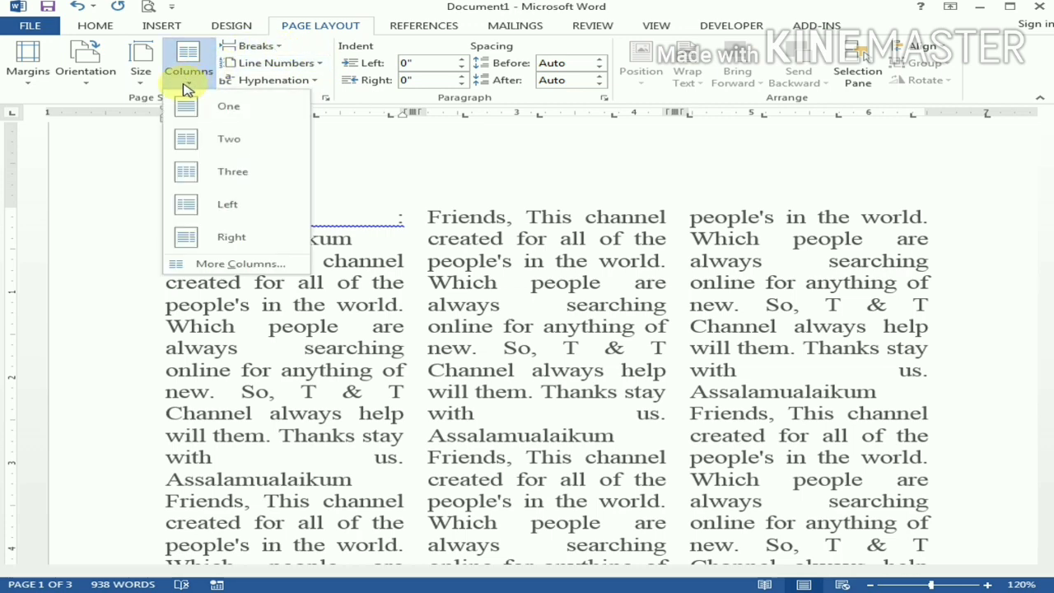
{"action": "left_click", "coordinate": [260, 46]}
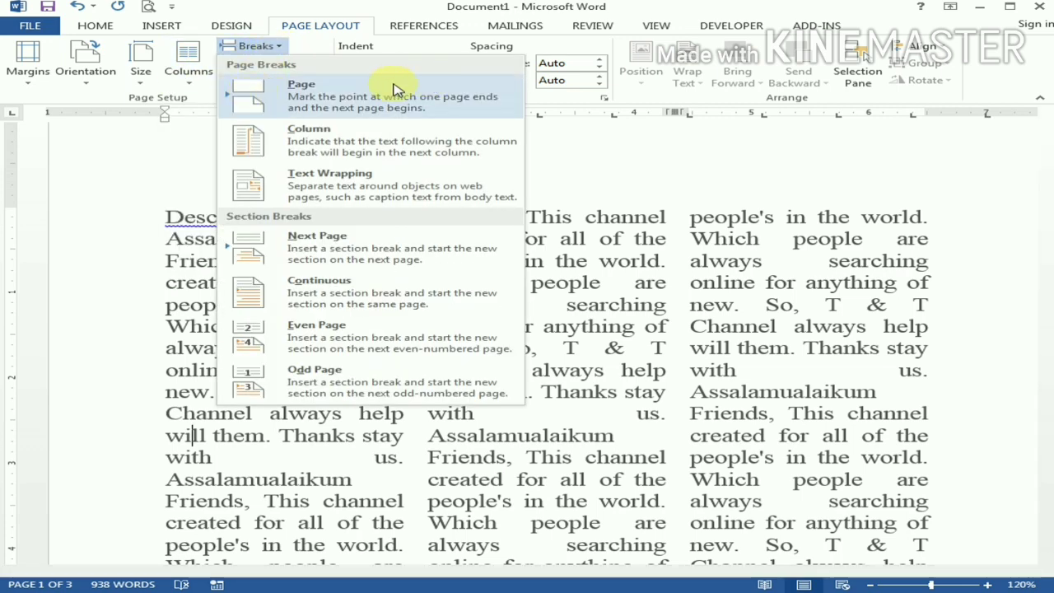
{"action": "left_click", "coordinate": [725, 350]}
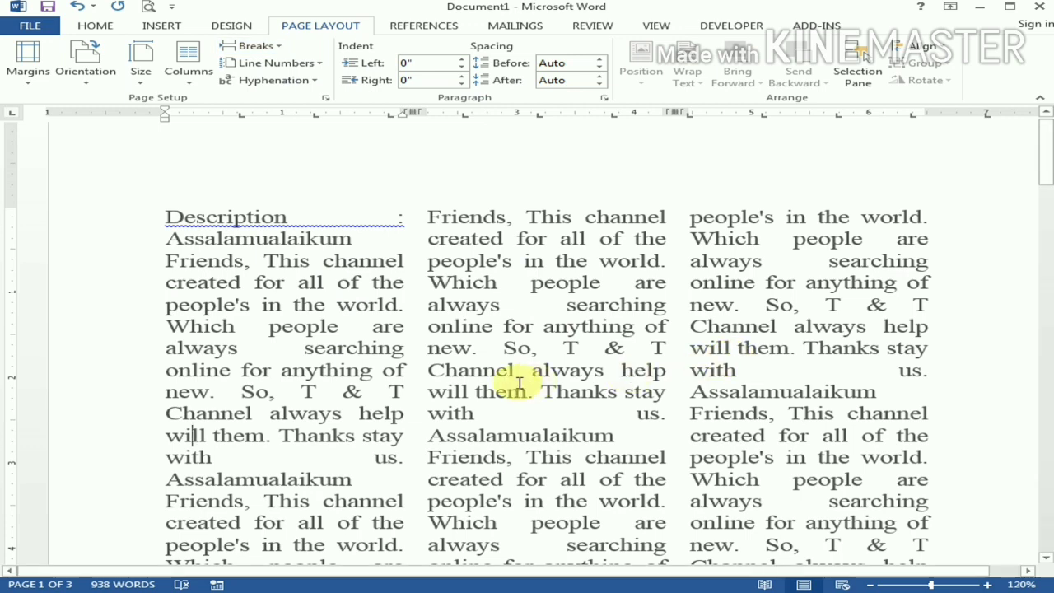
{"action": "left_click", "coordinate": [529, 418]}
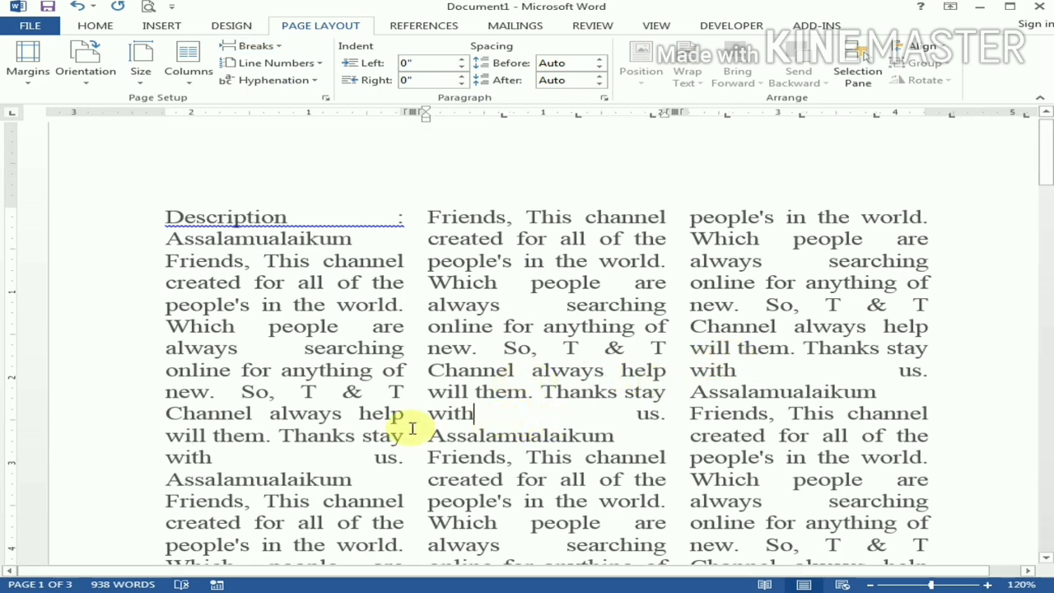
{"action": "left_click", "coordinate": [161, 415]}
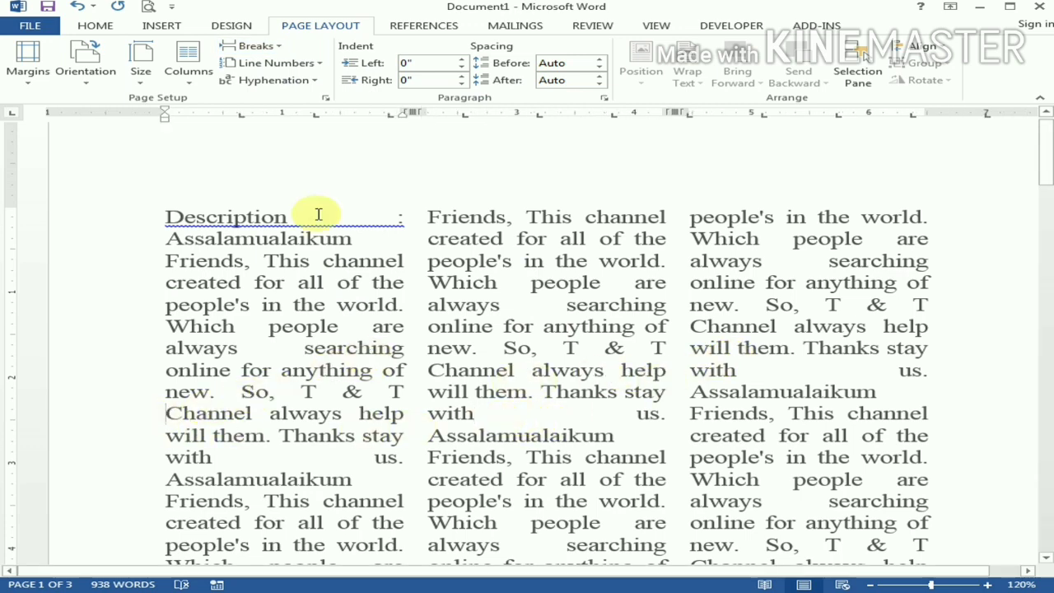
{"action": "left_click", "coordinate": [262, 46]}
{"action": "left_click", "coordinate": [301, 90]}
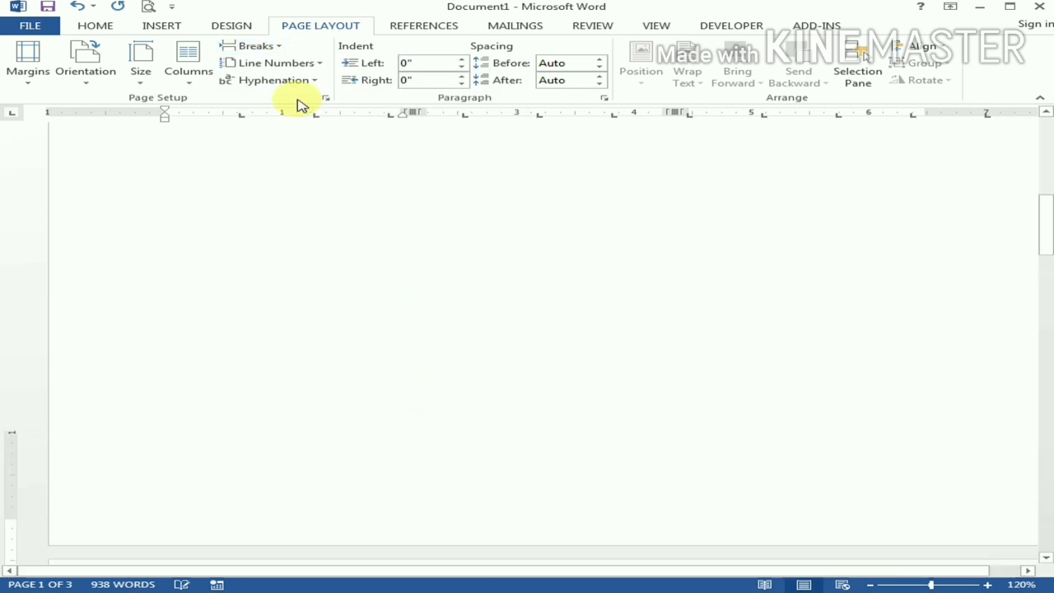
{"action": "scroll", "coordinate": [489, 302], "scroll_direction": "up", "scroll_amount": 10}
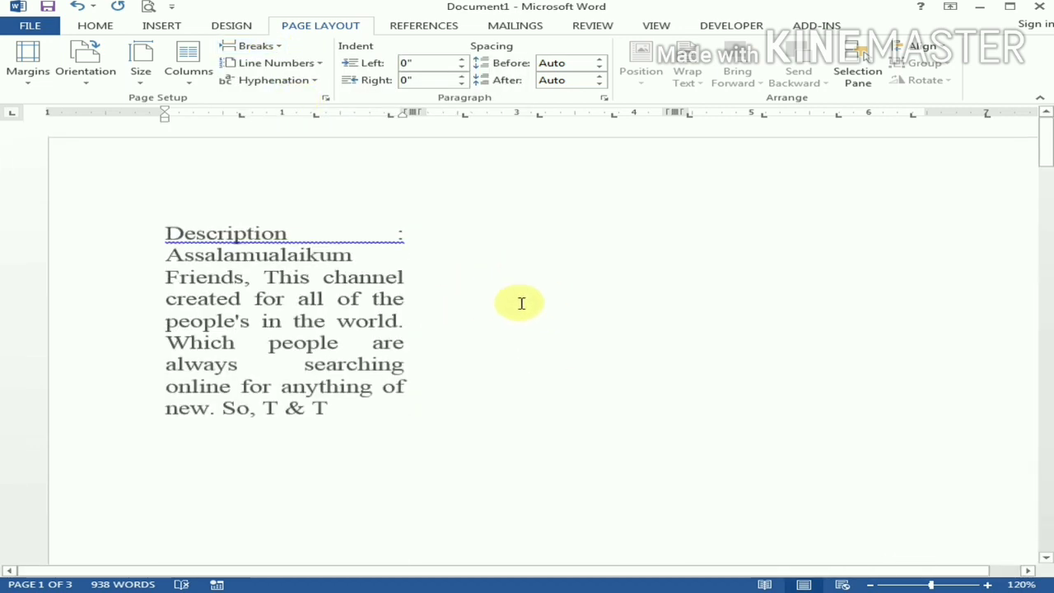
{"action": "scroll", "coordinate": [527, 296], "scroll_direction": "down", "scroll_amount": 5}
{"action": "scroll", "coordinate": [502, 275], "scroll_direction": "up", "scroll_amount": 4}
{"action": "scroll", "coordinate": [447, 254], "scroll_direction": "up", "scroll_amount": 1}
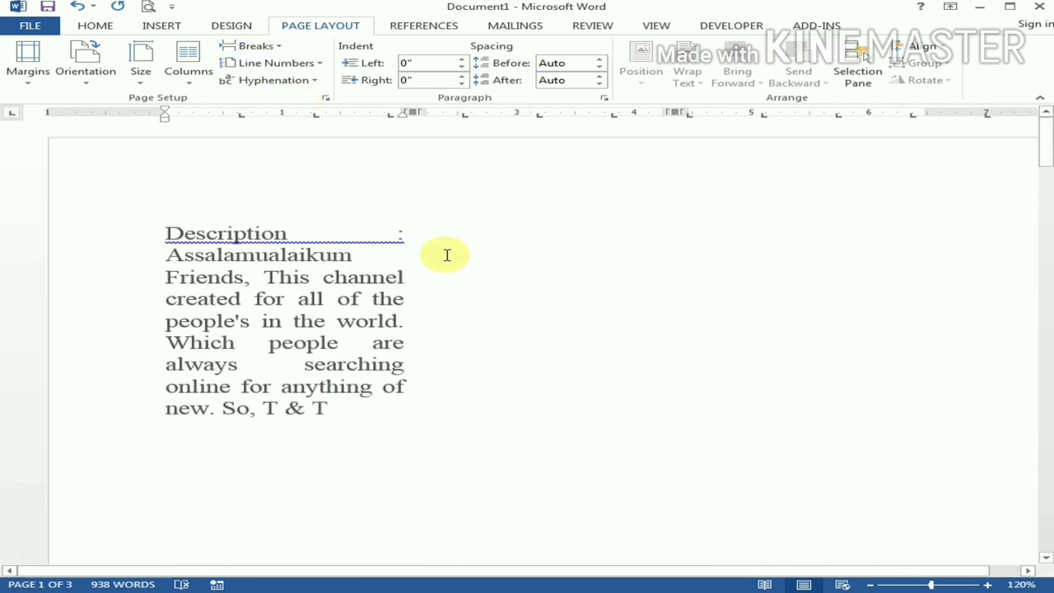
{"action": "key", "text": "ctrl+z"}
Return the text to one column and show the Breaks list.
{"action": "left_click", "coordinate": [206, 83]}
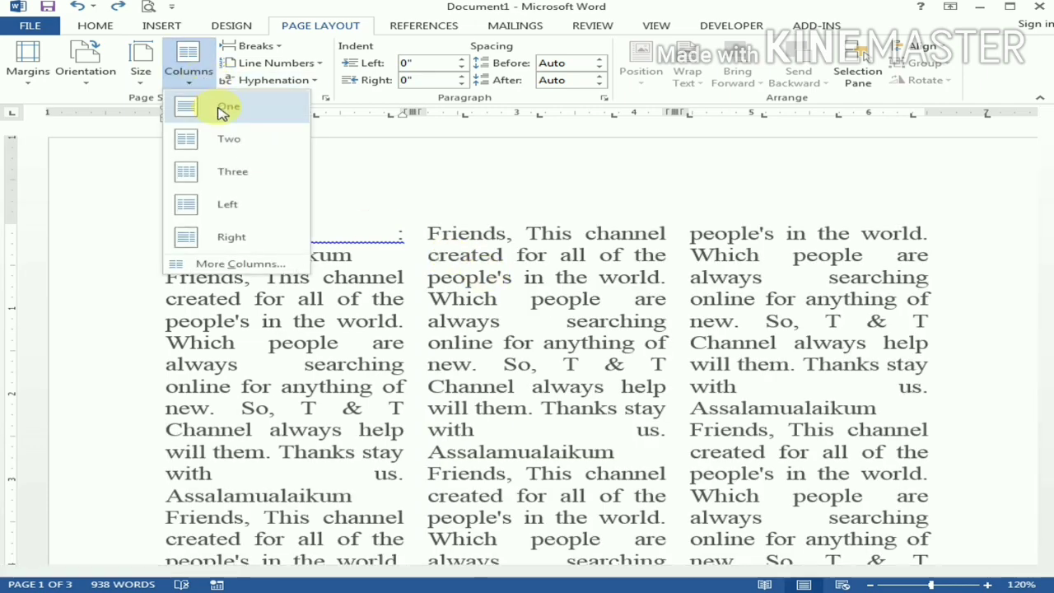
{"action": "left_click", "coordinate": [217, 108]}
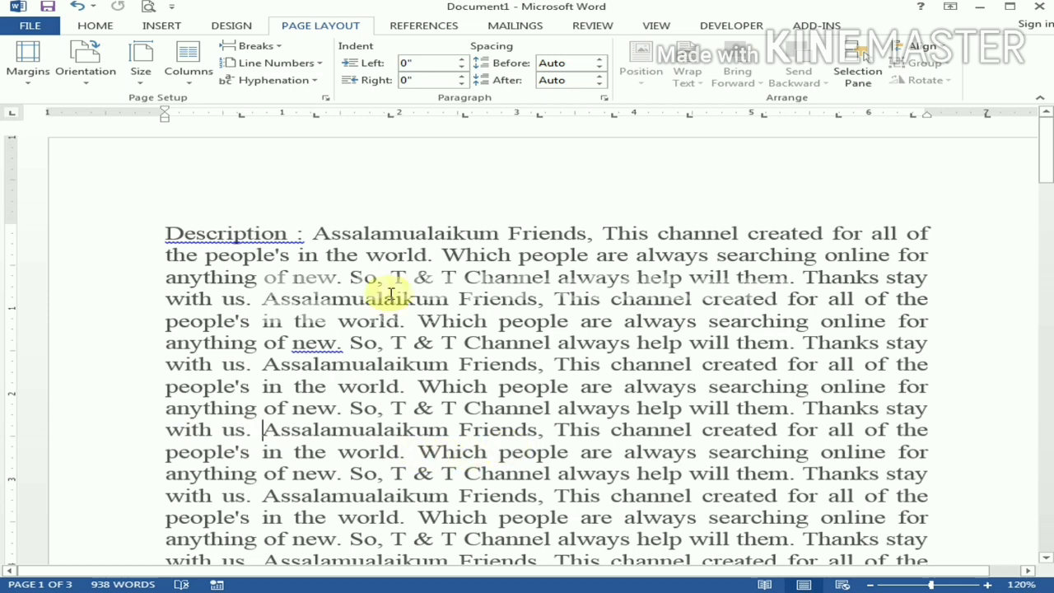
{"action": "left_click", "coordinate": [256, 46]}
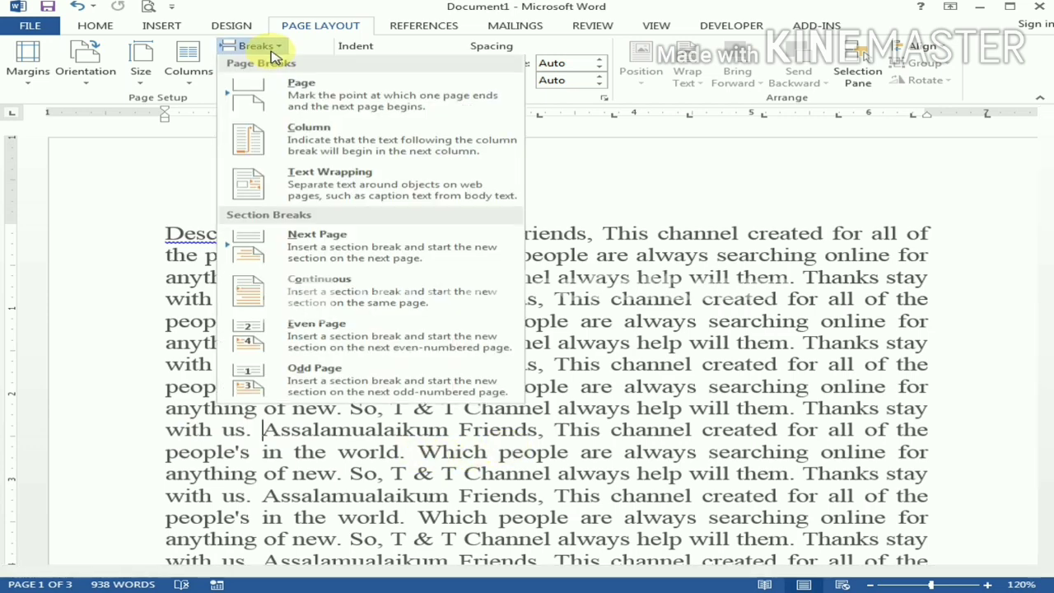
{"action": "left_click", "coordinate": [295, 99]}
{"action": "scroll", "coordinate": [487, 388], "scroll_direction": "down", "scroll_amount": 5}
{"action": "scroll", "coordinate": [494, 288], "scroll_direction": "up", "scroll_amount": 6}
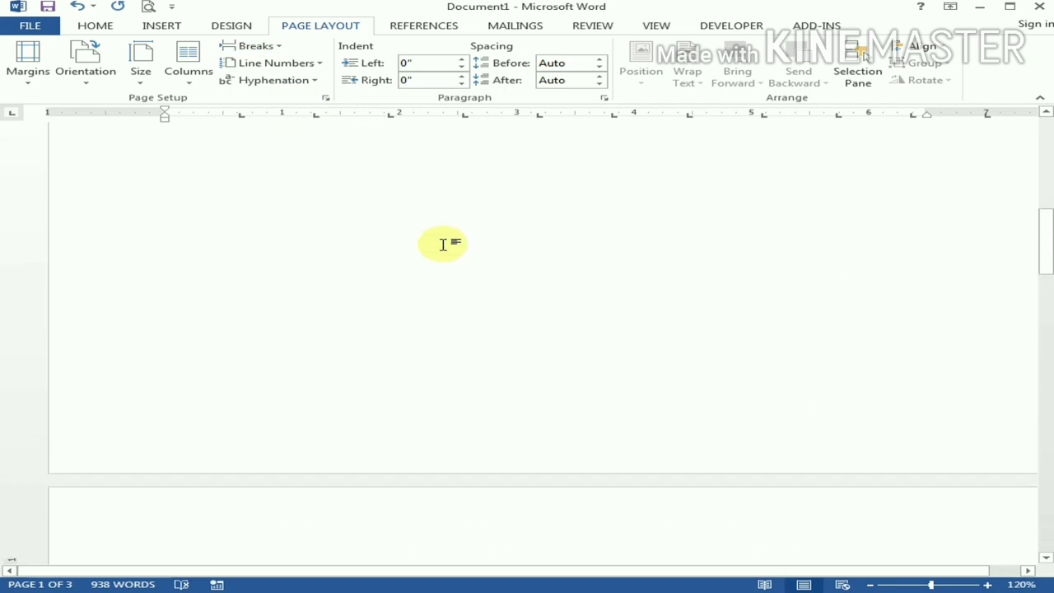
{"action": "scroll", "coordinate": [412, 247], "scroll_direction": "up", "scroll_amount": 8}
{"action": "left_click_drag", "start_coordinate": [205, 236], "coordinate": [384, 464]}
{"action": "scroll", "coordinate": [432, 431], "scroll_direction": "down", "scroll_amount": 2}
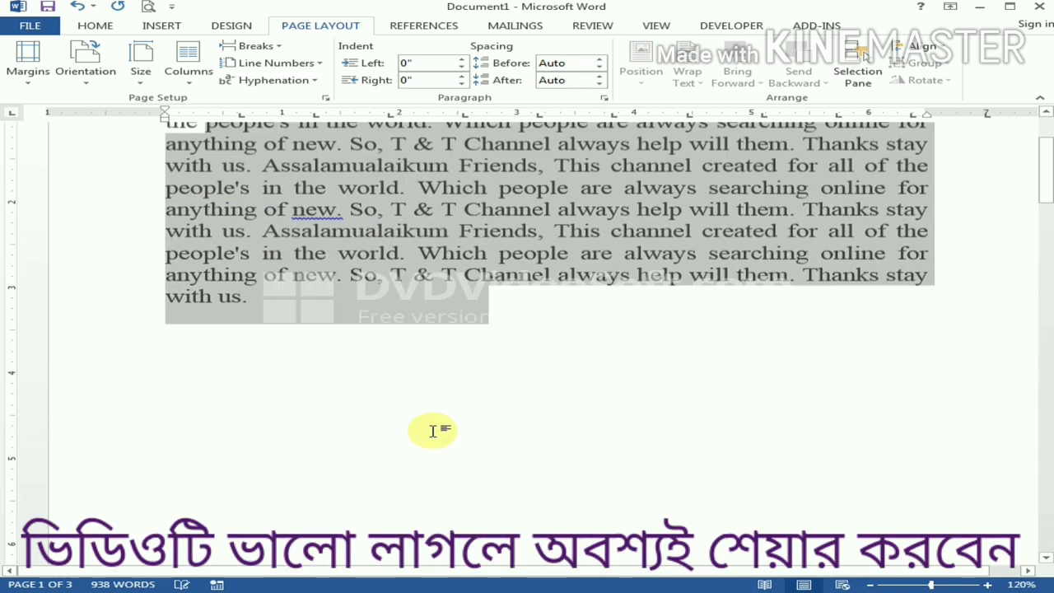
{"action": "scroll", "coordinate": [433, 430], "scroll_direction": "down", "scroll_amount": 10}
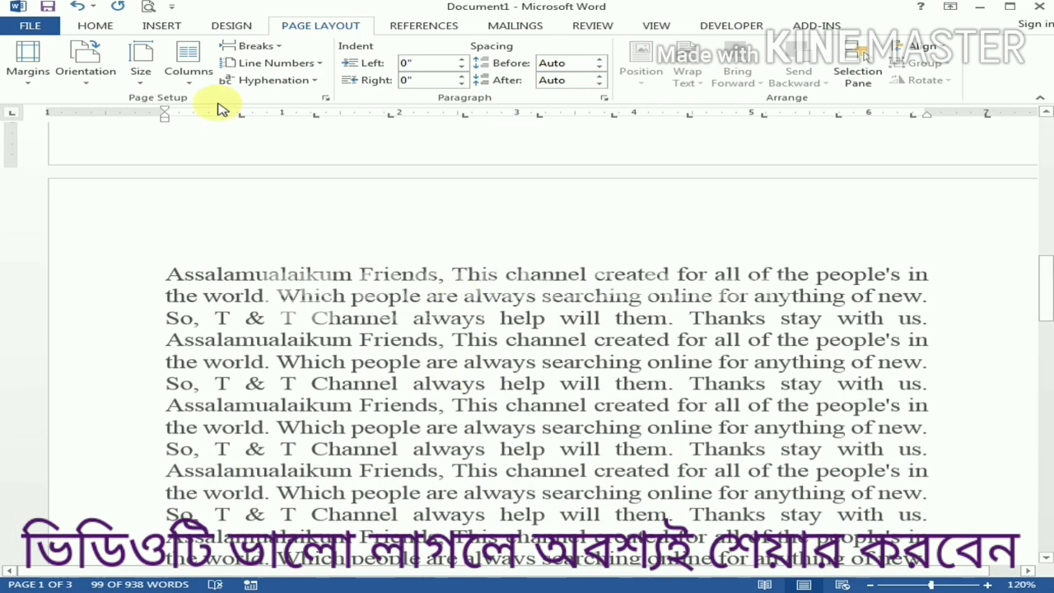
{"action": "left_click", "coordinate": [262, 46]}
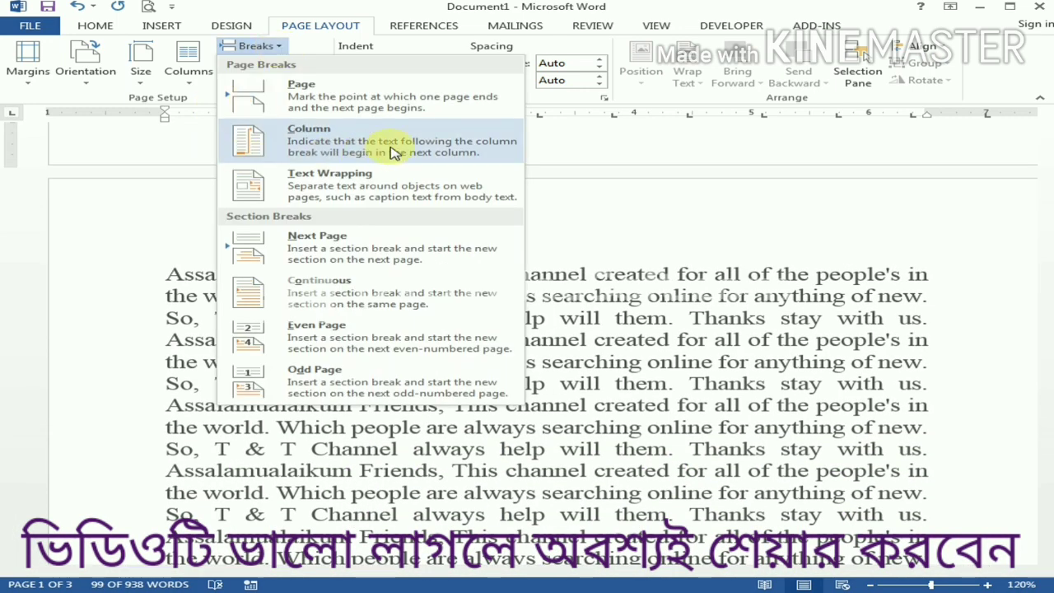
{"action": "left_click", "coordinate": [449, 155]}
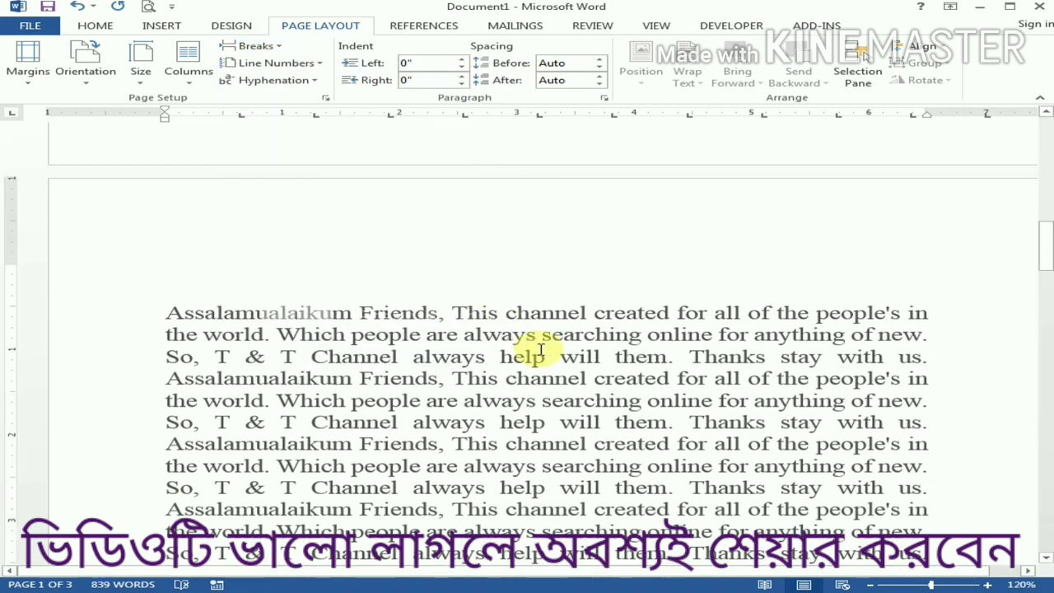
{"action": "scroll", "coordinate": [540, 350], "scroll_direction": "up", "scroll_amount": 15}
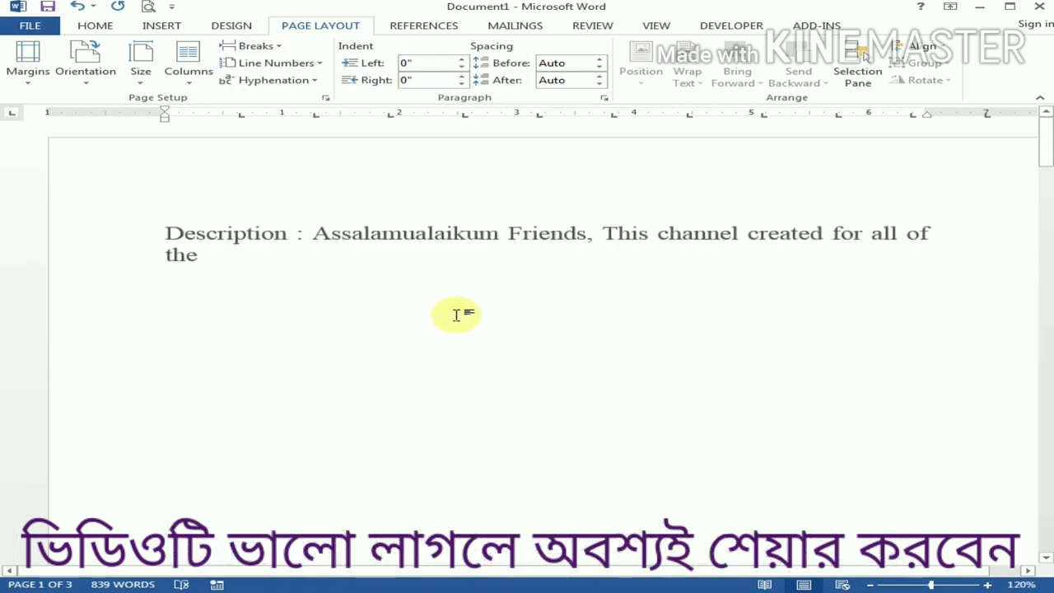
{"action": "key", "text": "ctrl+z"}
{"action": "left_click", "coordinate": [410, 261]}
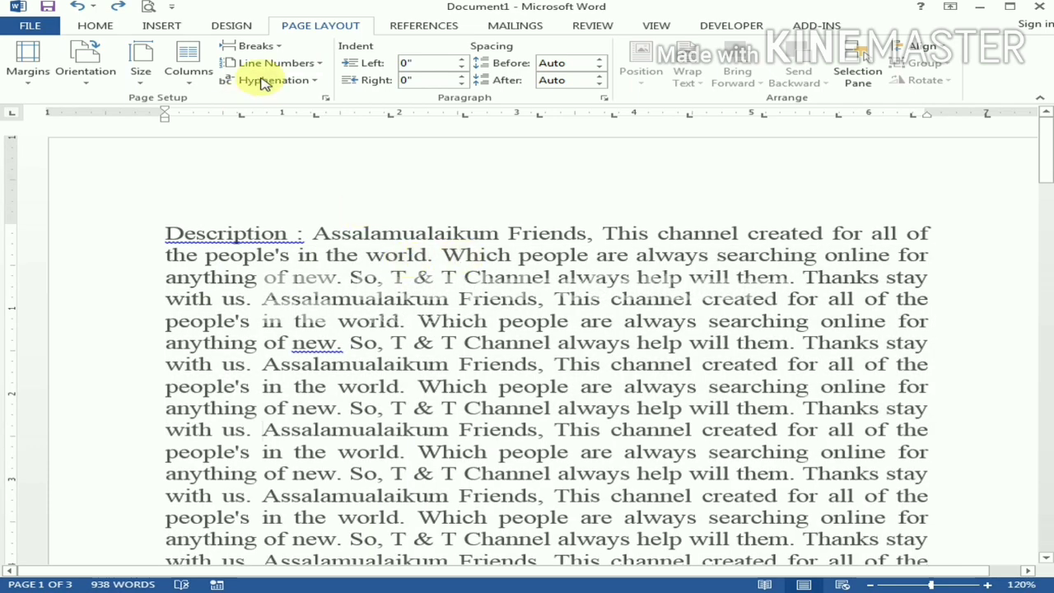
{"action": "left_click", "coordinate": [262, 46]}
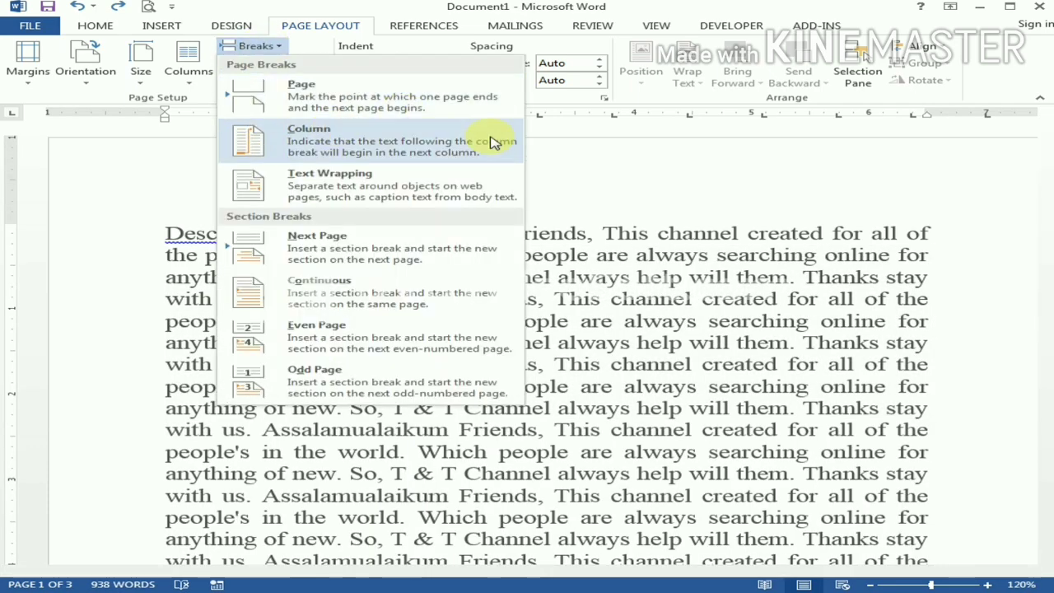
{"action": "left_click", "coordinate": [377, 189]}
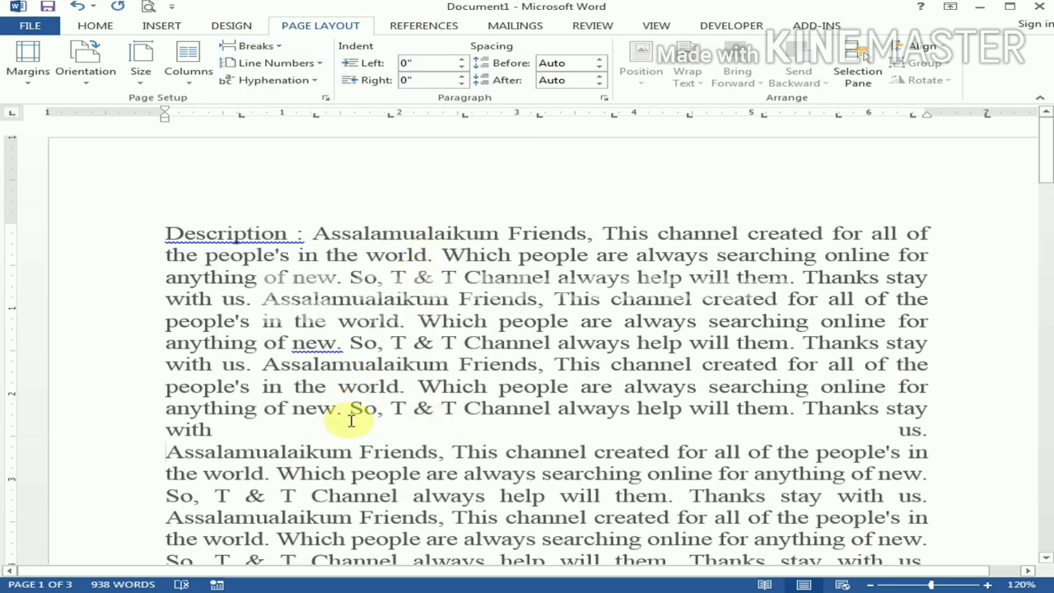
{"action": "key", "text": "ctrl+z"}
{"action": "left_click", "coordinate": [276, 47]}
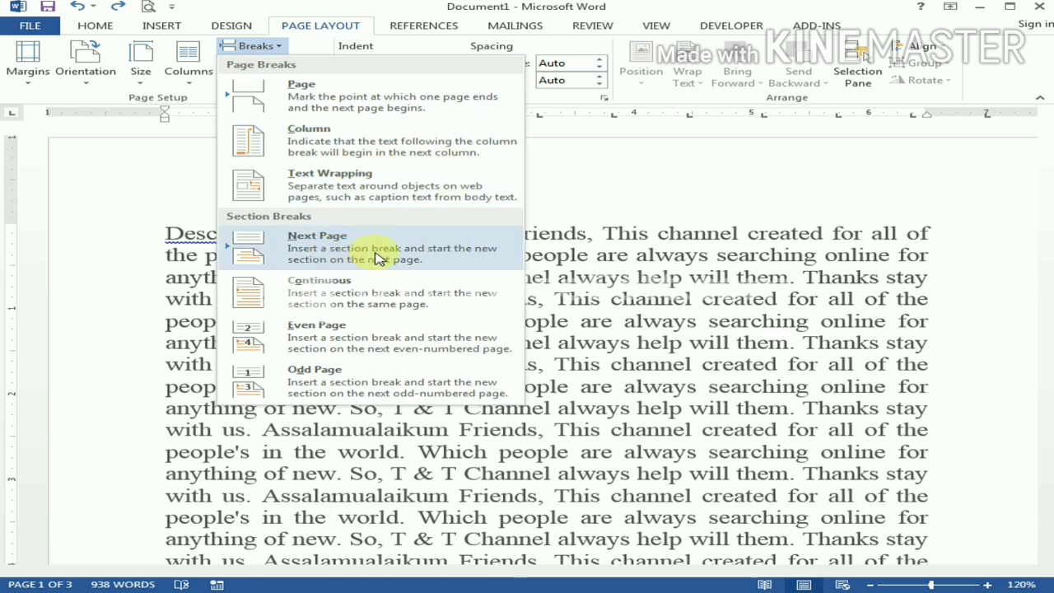
{"action": "left_click", "coordinate": [425, 253]}
{"action": "scroll", "coordinate": [522, 282], "scroll_direction": "down", "scroll_amount": 3}
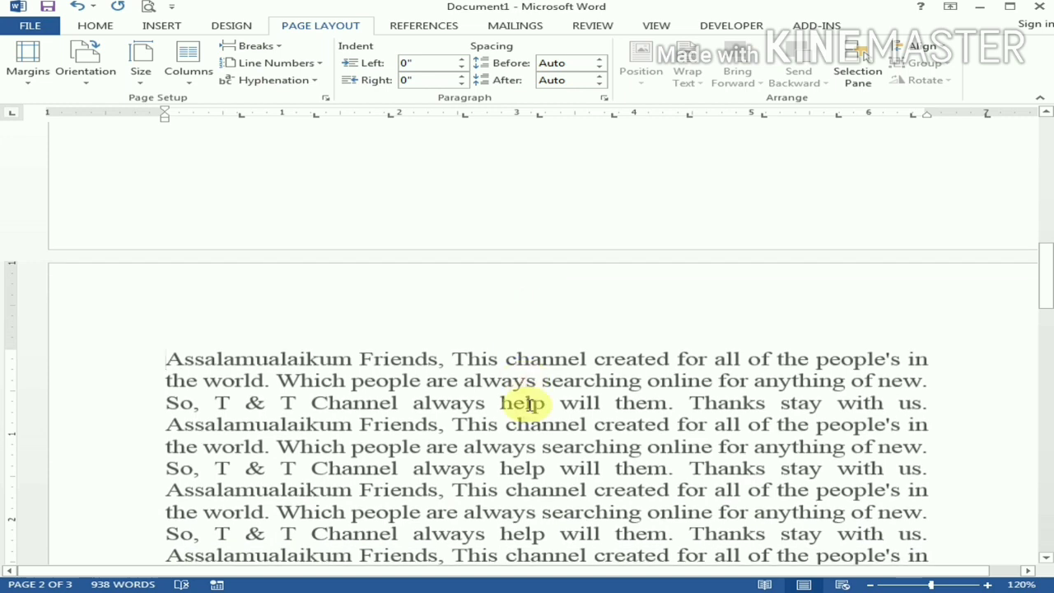
{"action": "left_click", "coordinate": [271, 47]}
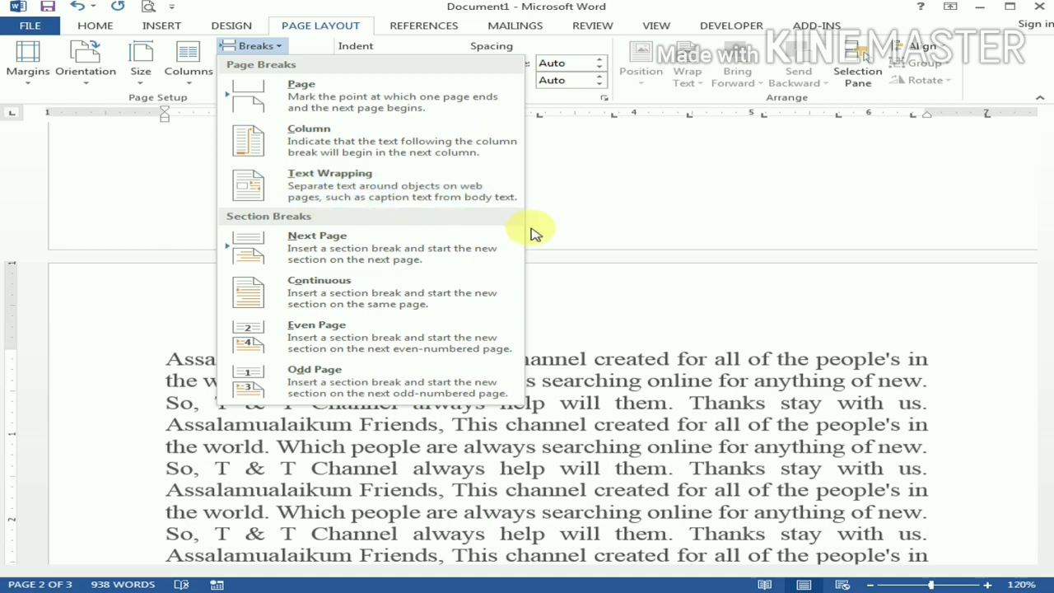
{"action": "left_click", "coordinate": [599, 412]}
{"action": "scroll", "coordinate": [453, 330], "scroll_direction": "up", "scroll_amount": 3}
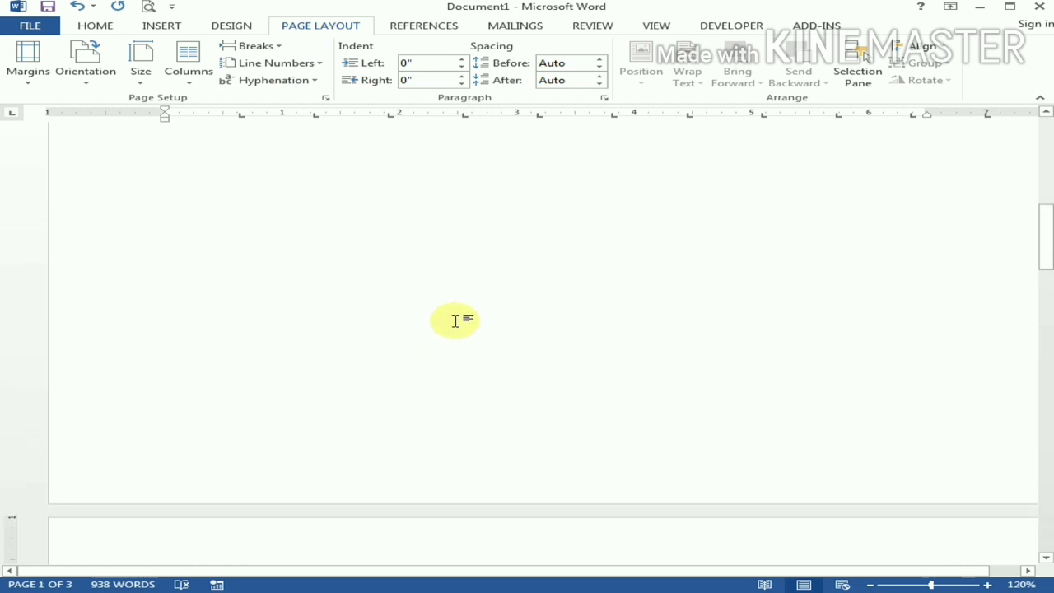
{"action": "scroll", "coordinate": [455, 321], "scroll_direction": "up", "scroll_amount": 10}
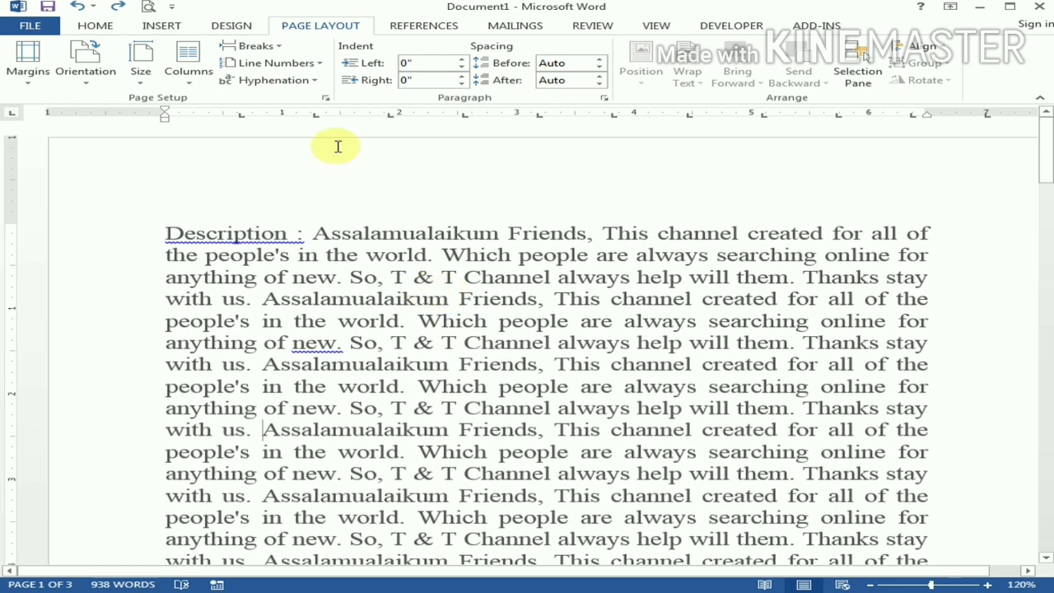
{"action": "left_click", "coordinate": [246, 233]}
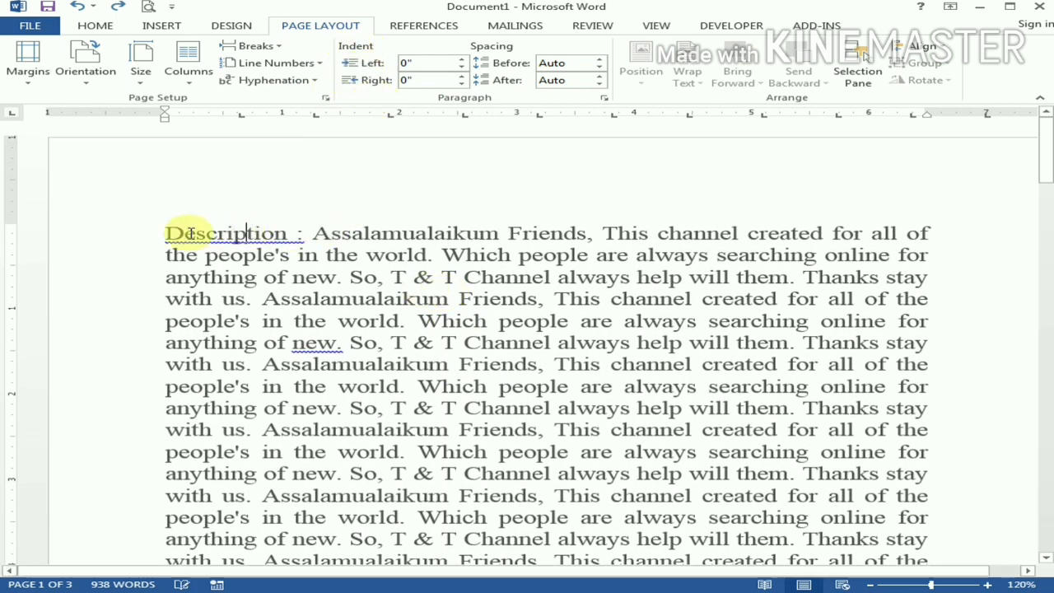
{"action": "left_click", "coordinate": [161, 26]}
{"action": "left_click", "coordinate": [92, 27]}
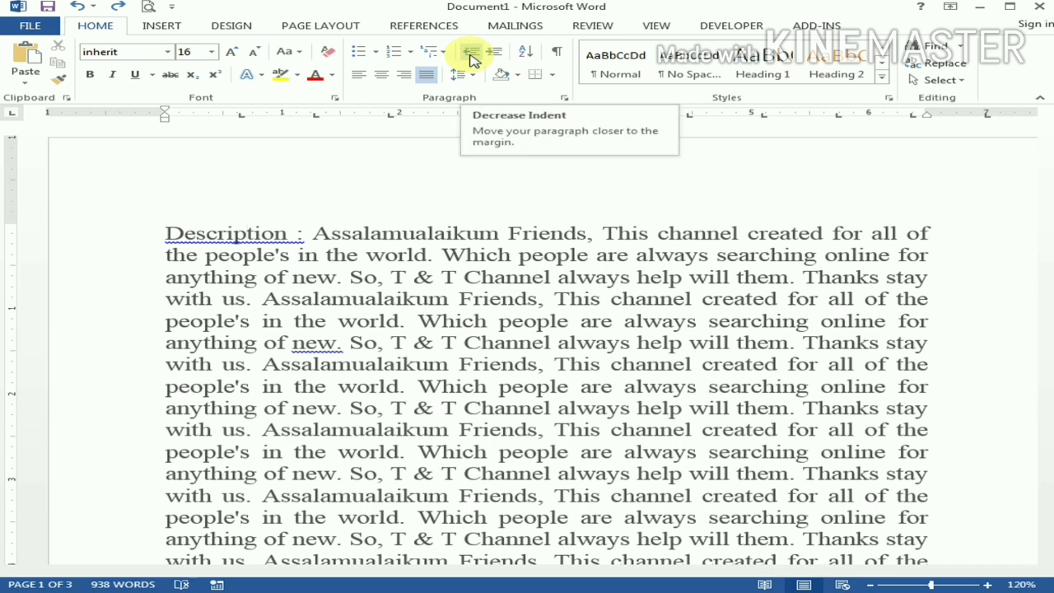
{"action": "left_click", "coordinate": [288, 26]}
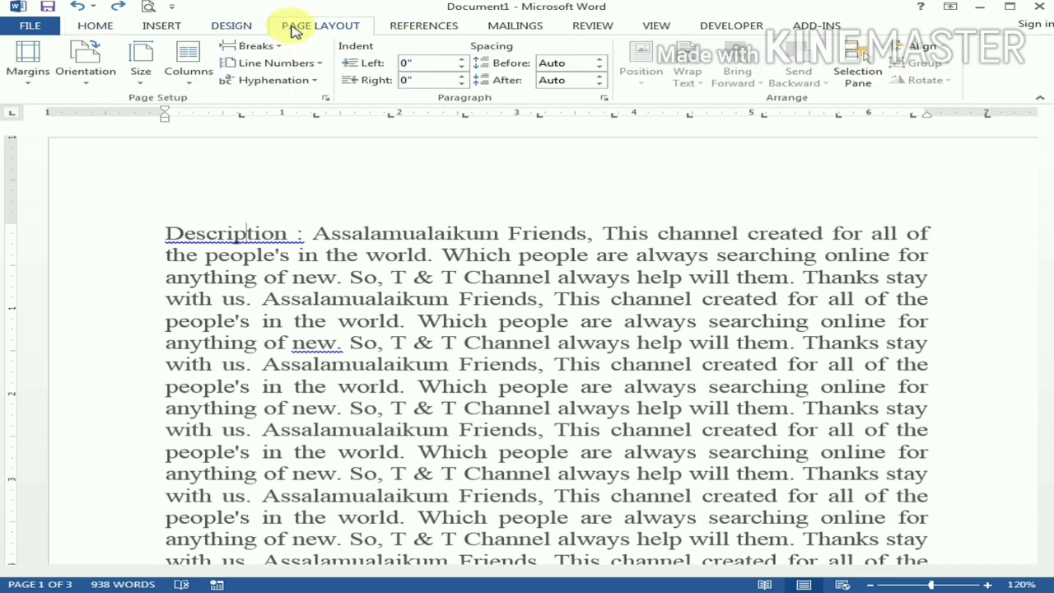
{"action": "left_click", "coordinate": [463, 59]}
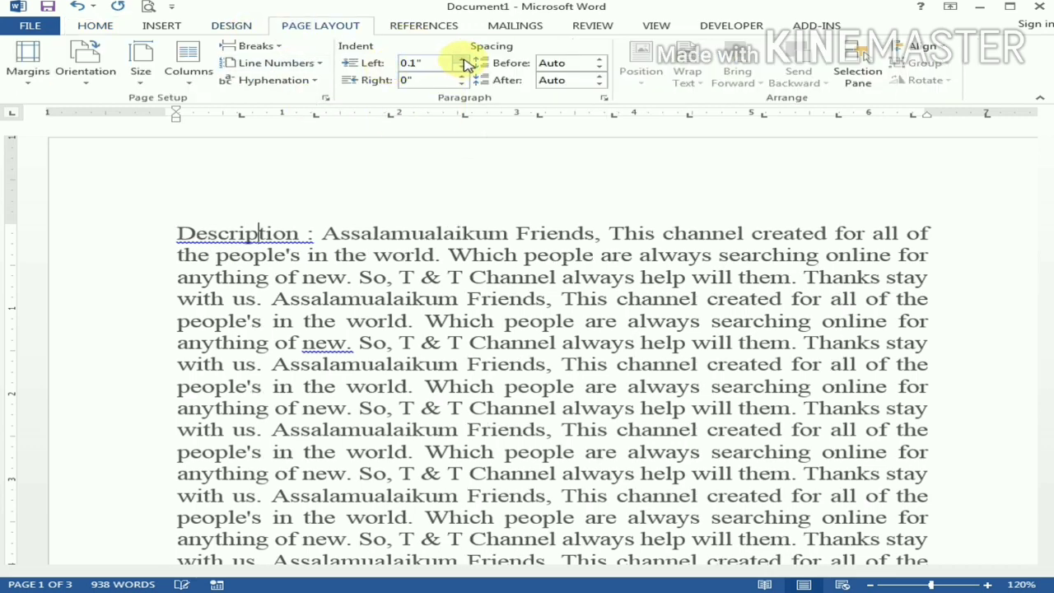
{"action": "left_click", "coordinate": [463, 60]}
{"action": "left_click", "coordinate": [463, 59]}
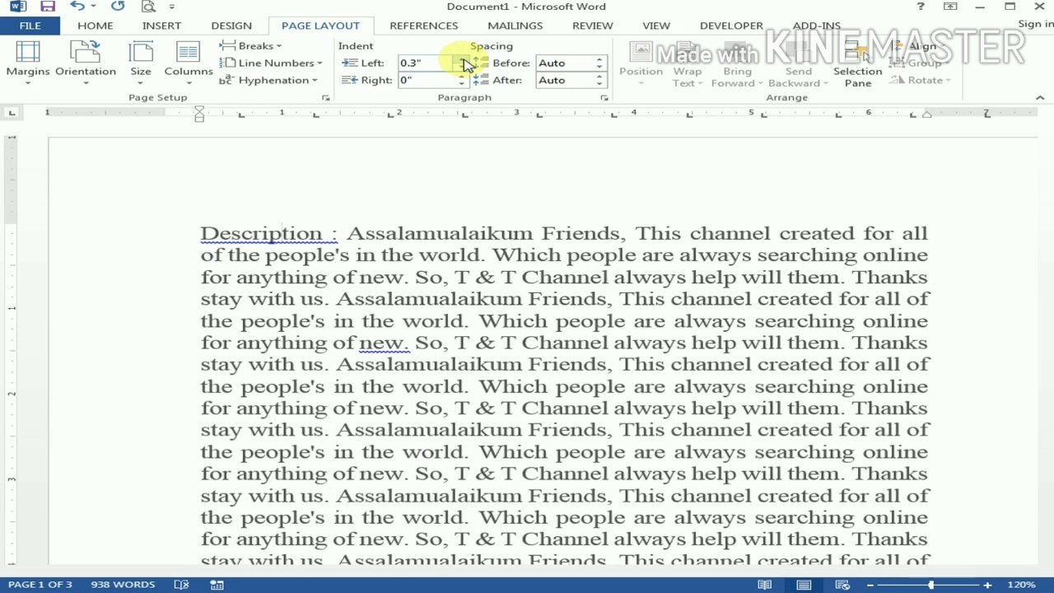
{"action": "left_click", "coordinate": [464, 76]}
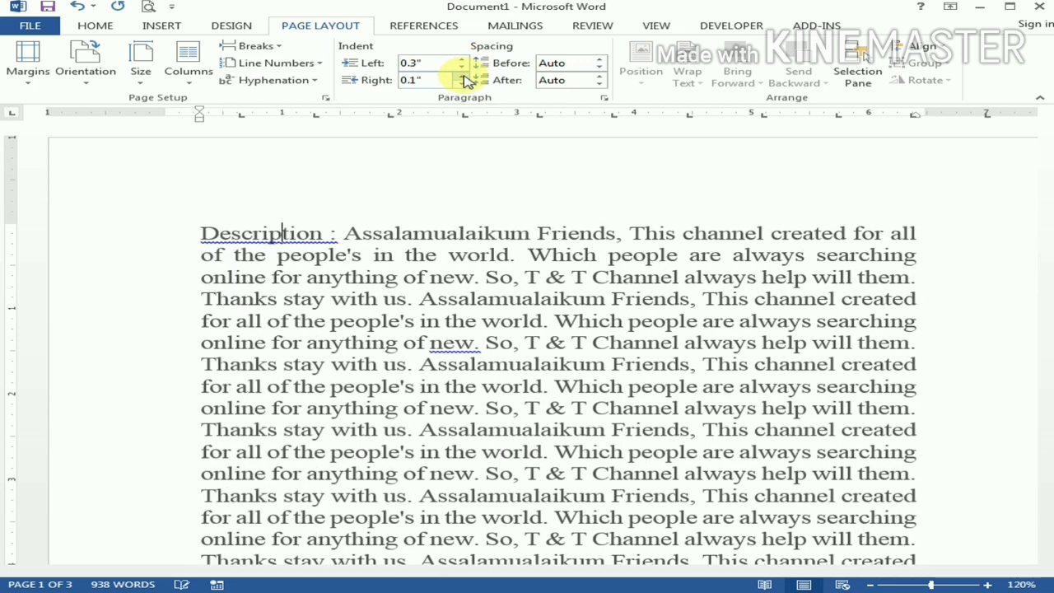
{"action": "left_click", "coordinate": [464, 75]}
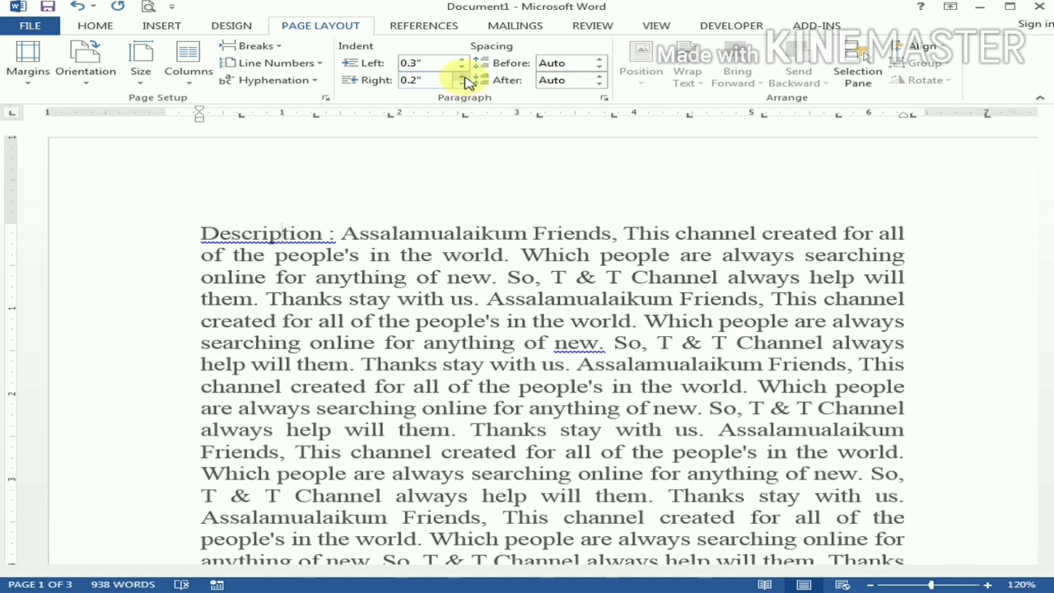
{"action": "left_click", "coordinate": [464, 76]}
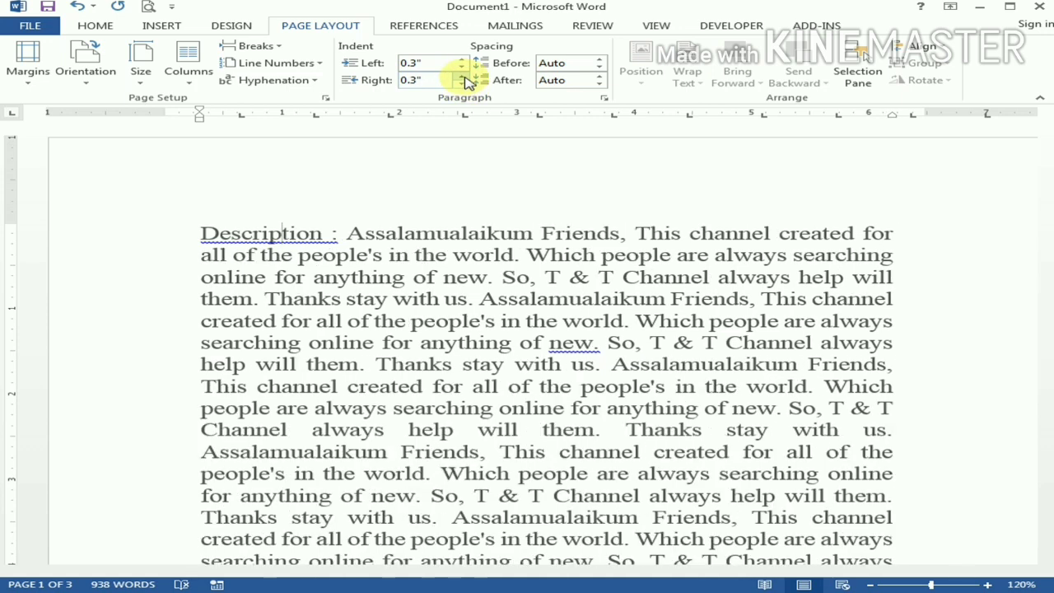
{"action": "left_click", "coordinate": [465, 83]}
{"action": "left_click", "coordinate": [465, 84]}
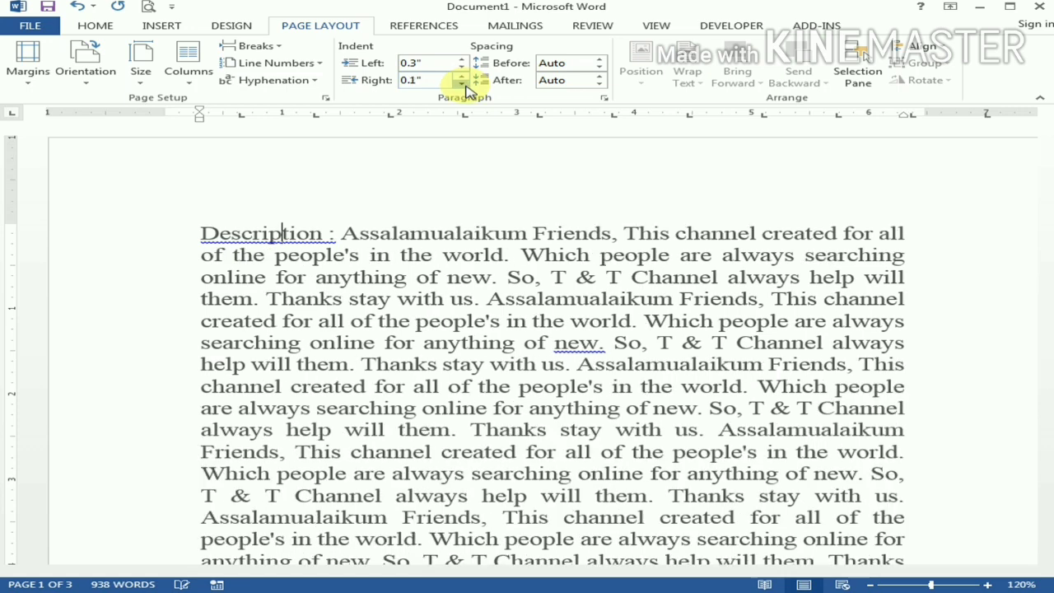
{"action": "left_click", "coordinate": [465, 84]}
{"action": "left_click", "coordinate": [464, 67]}
{"action": "left_click", "coordinate": [464, 67]}
{"action": "left_click", "coordinate": [465, 67]}
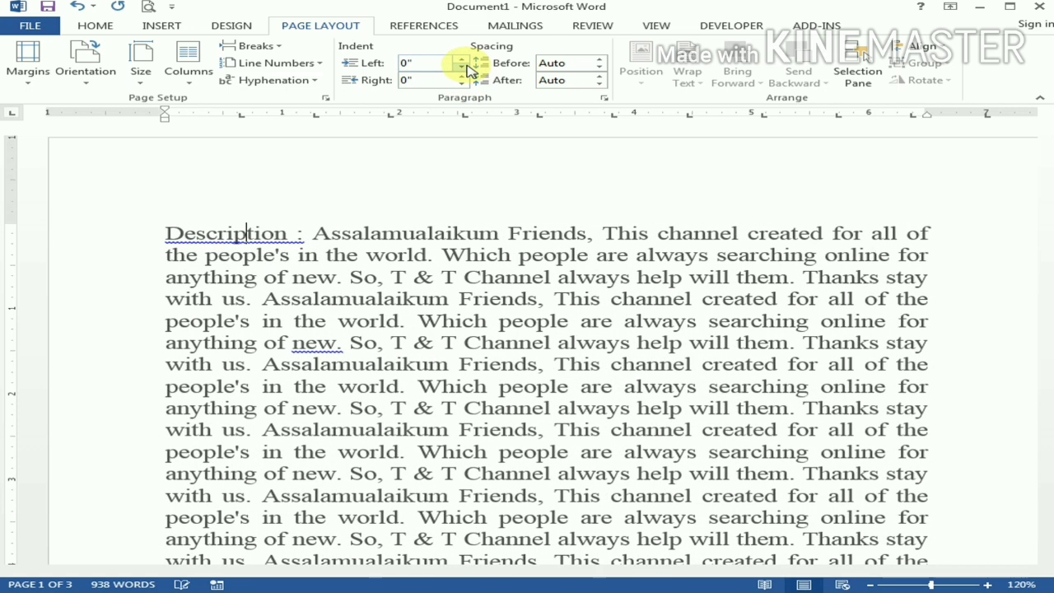
{"action": "left_click", "coordinate": [600, 59]}
{"action": "left_click", "coordinate": [600, 59]}
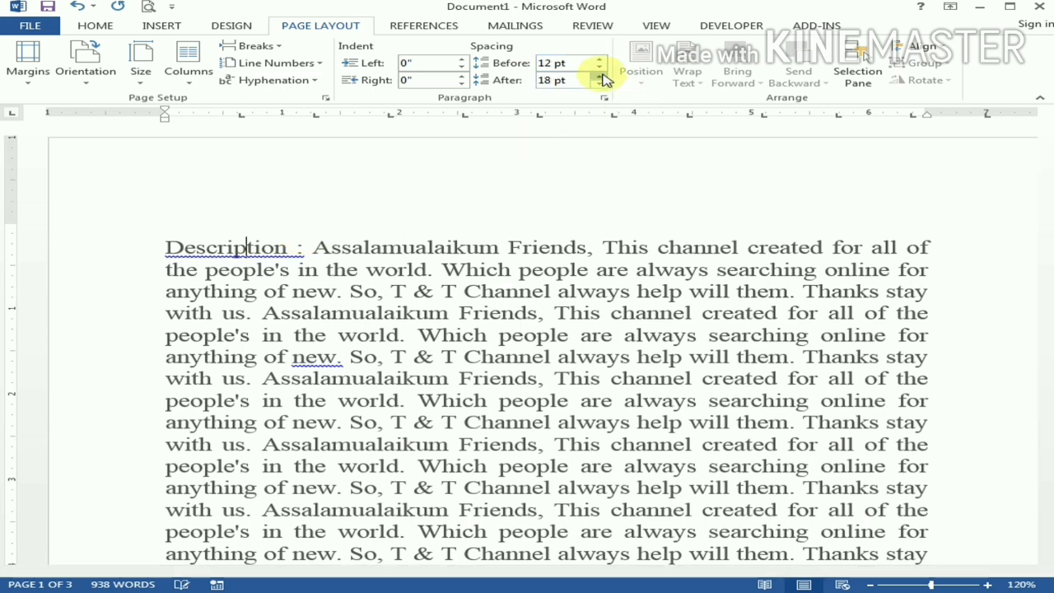
{"action": "scroll", "coordinate": [518, 329], "scroll_direction": "down", "scroll_amount": 10}
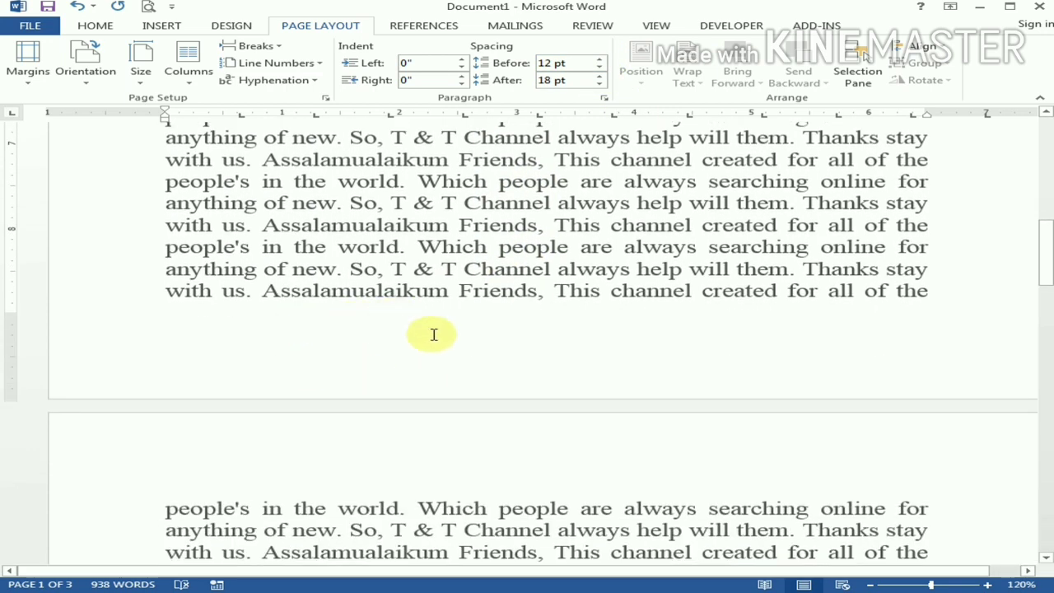
{"action": "scroll", "coordinate": [518, 263], "scroll_direction": "up", "scroll_amount": 10}
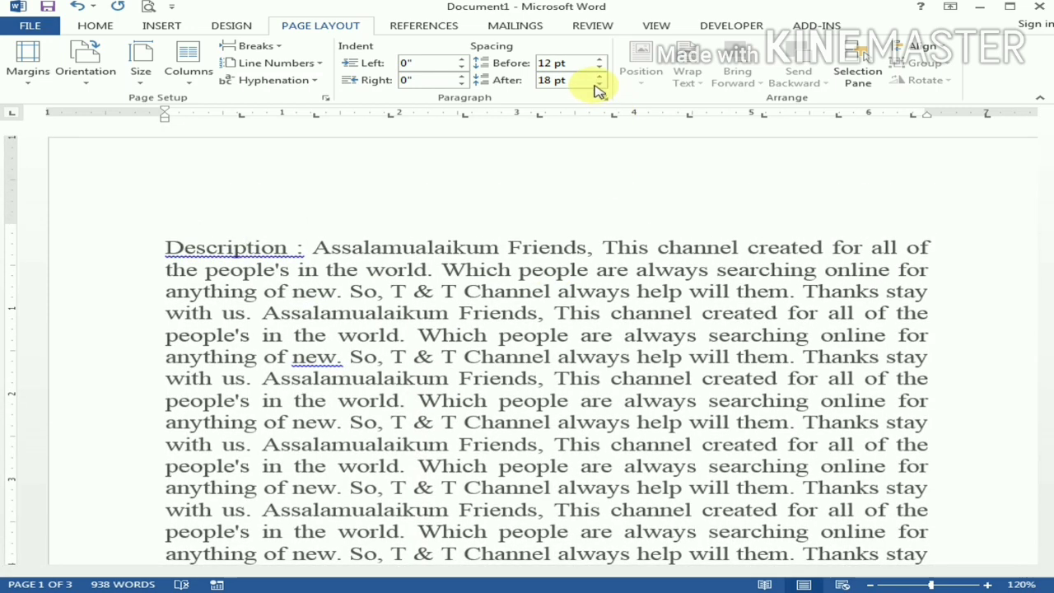
{"action": "left_click", "coordinate": [600, 85]}
{"action": "left_click", "coordinate": [599, 85]}
{"action": "left_click", "coordinate": [600, 68]}
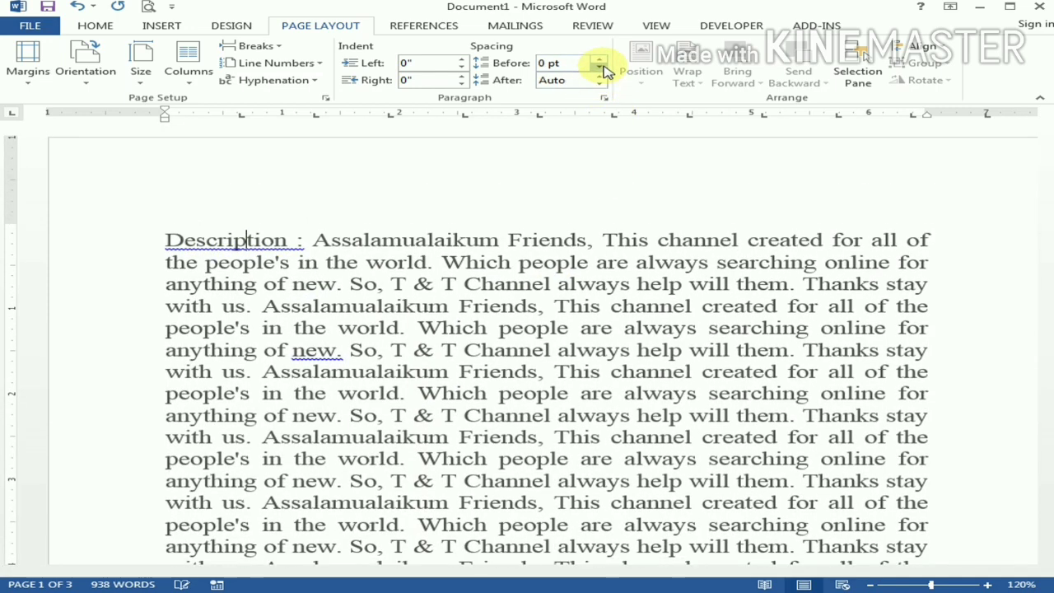
{"action": "left_click", "coordinate": [601, 68]}
{"action": "left_click", "coordinate": [601, 67]}
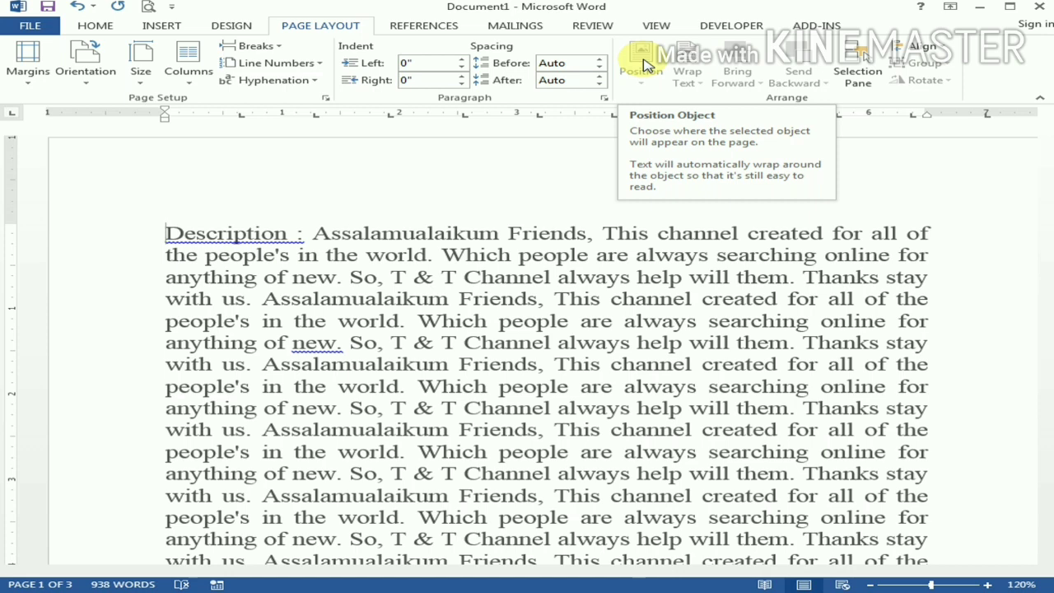
Draw a rectangle shape over the top lines of the Description text.
{"action": "left_click", "coordinate": [466, 234]}
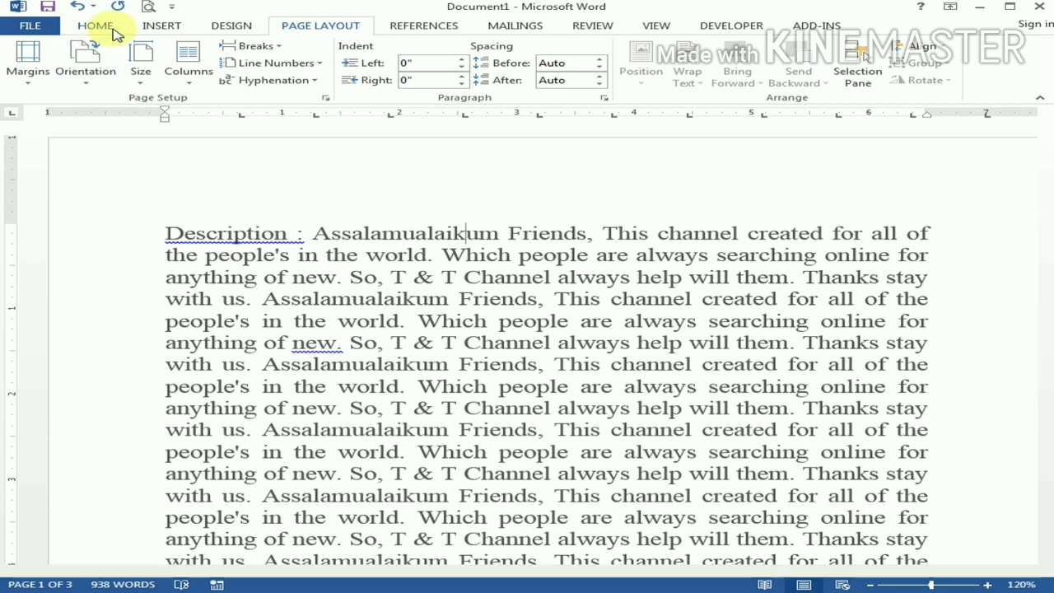
{"action": "left_click", "coordinate": [149, 34]}
{"action": "left_click", "coordinate": [218, 82]}
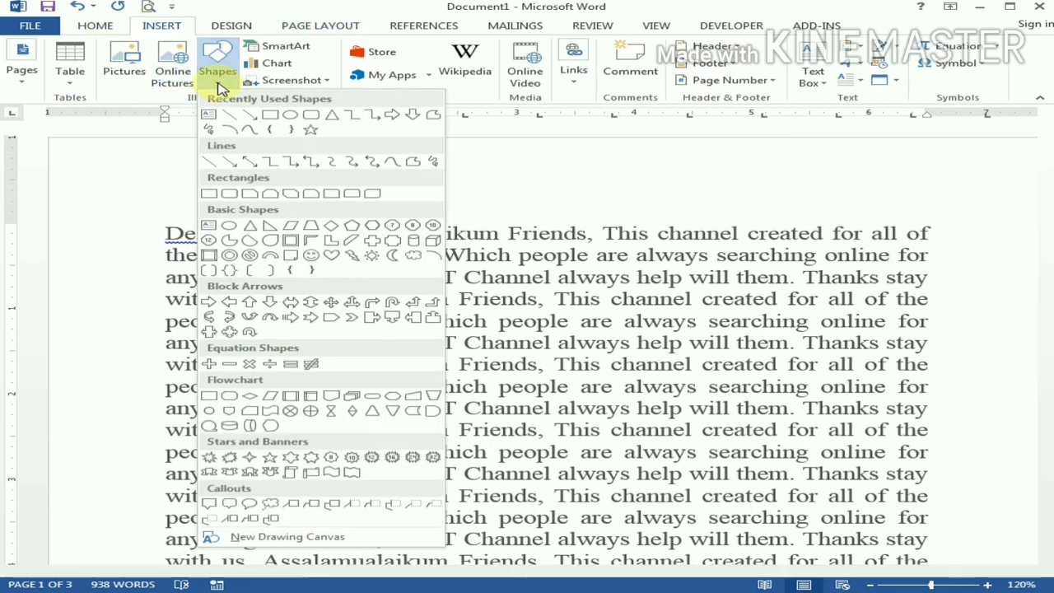
{"action": "left_click", "coordinate": [272, 116]}
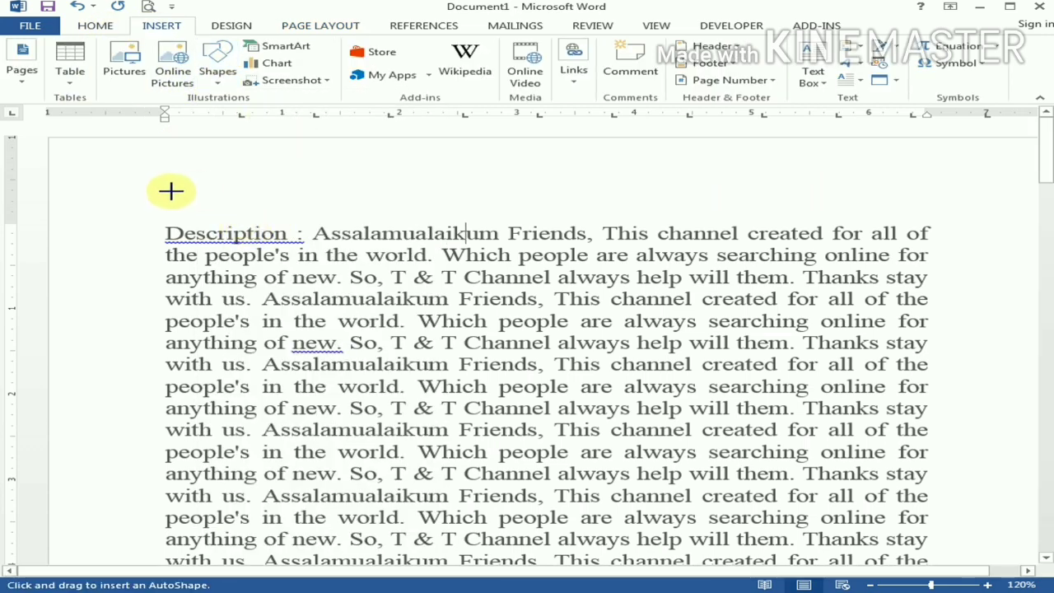
{"action": "mouse_move", "coordinate": [169, 191]}
{"action": "left_mouse_down"}
{"action": "mouse_move", "coordinate": [282, 334]}
{"action": "mouse_move", "coordinate": [778, 401]}
{"action": "mouse_move", "coordinate": [851, 384]}
{"action": "left_mouse_up"}
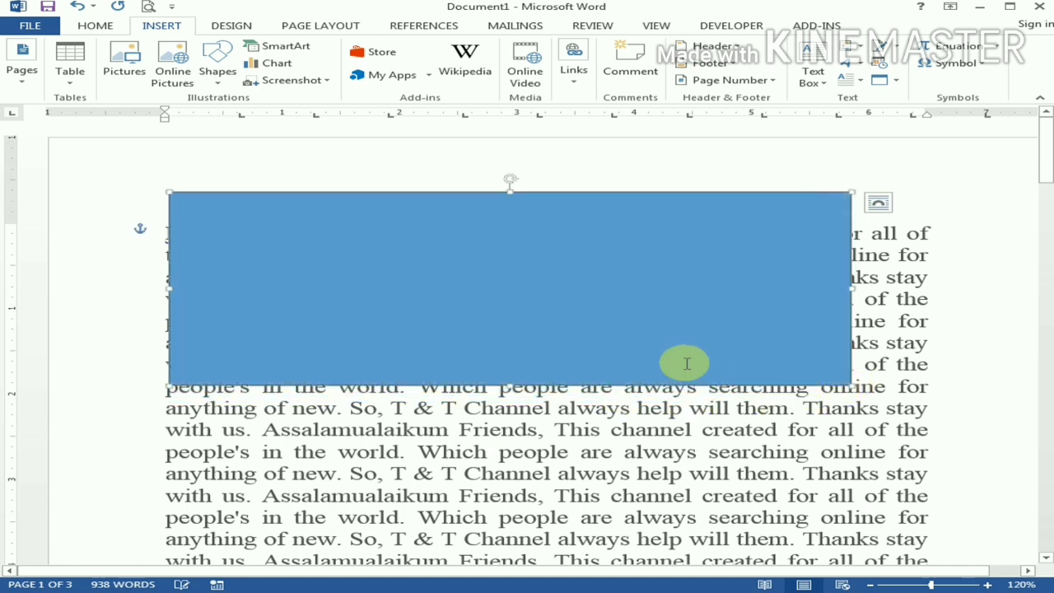
Nudge the rectangle up and right and give it the blue filled style.
{"action": "mouse_move", "coordinate": [512, 266]}
{"action": "left_mouse_down"}
{"action": "mouse_move", "coordinate": [513, 238]}
{"action": "mouse_move", "coordinate": [518, 254]}
{"action": "left_mouse_up"}
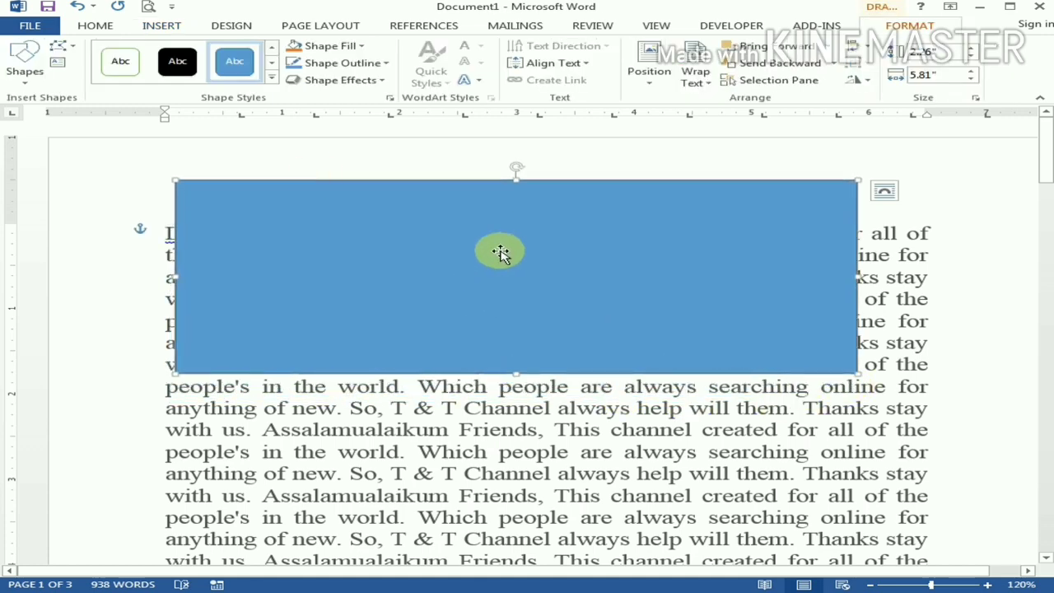
{"action": "left_click", "coordinate": [172, 67]}
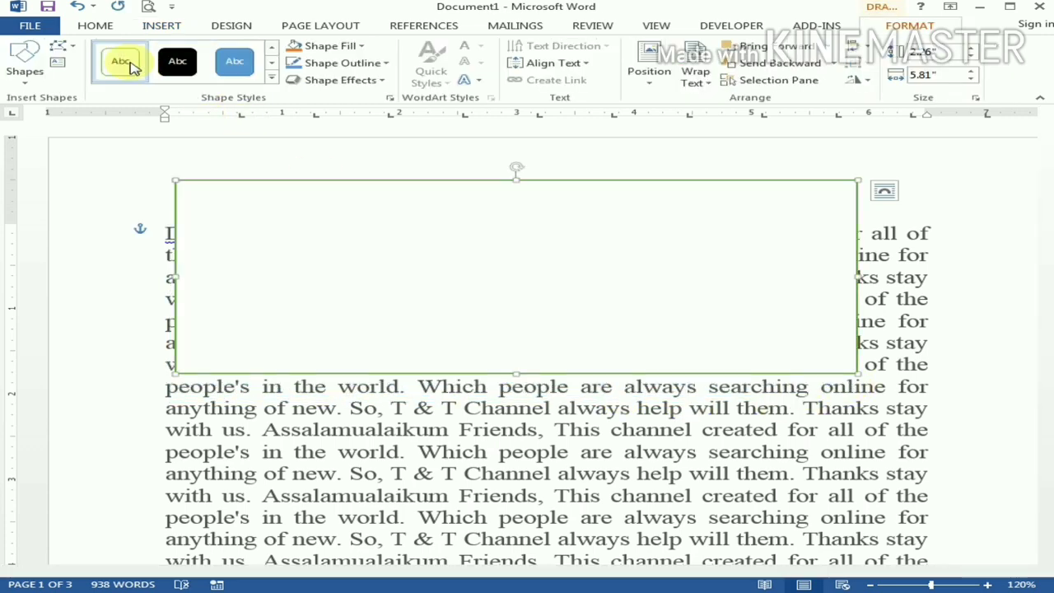
{"action": "left_click", "coordinate": [235, 62]}
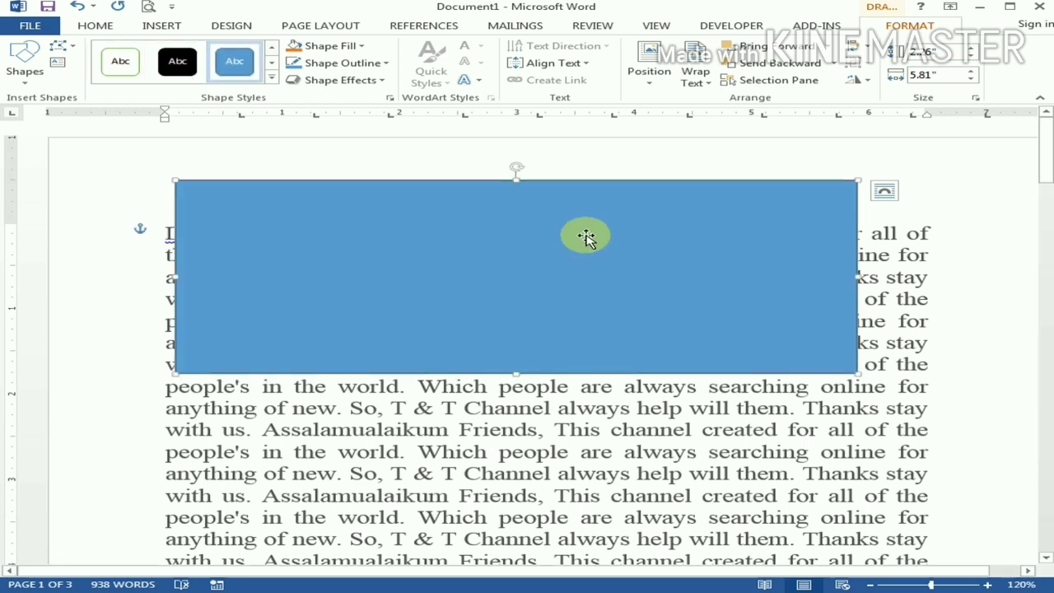
Position the blue rectangle middle-centre with text wrapping and review the Wrap Text options.
{"action": "left_click", "coordinate": [662, 85]}
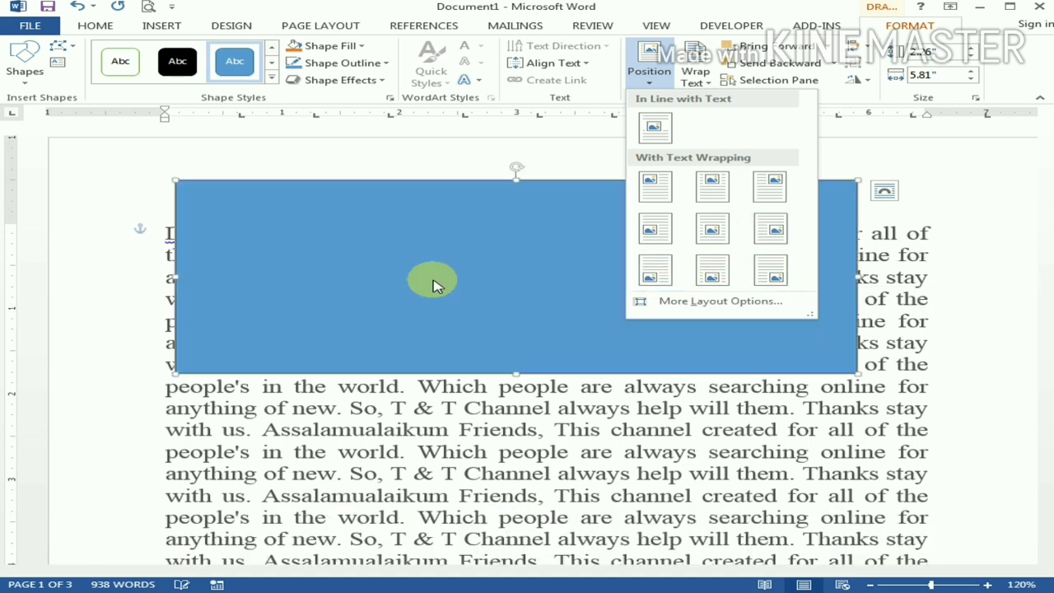
{"action": "left_click", "coordinate": [860, 408]}
{"action": "scroll", "coordinate": [823, 396], "scroll_direction": "down", "scroll_amount": 8}
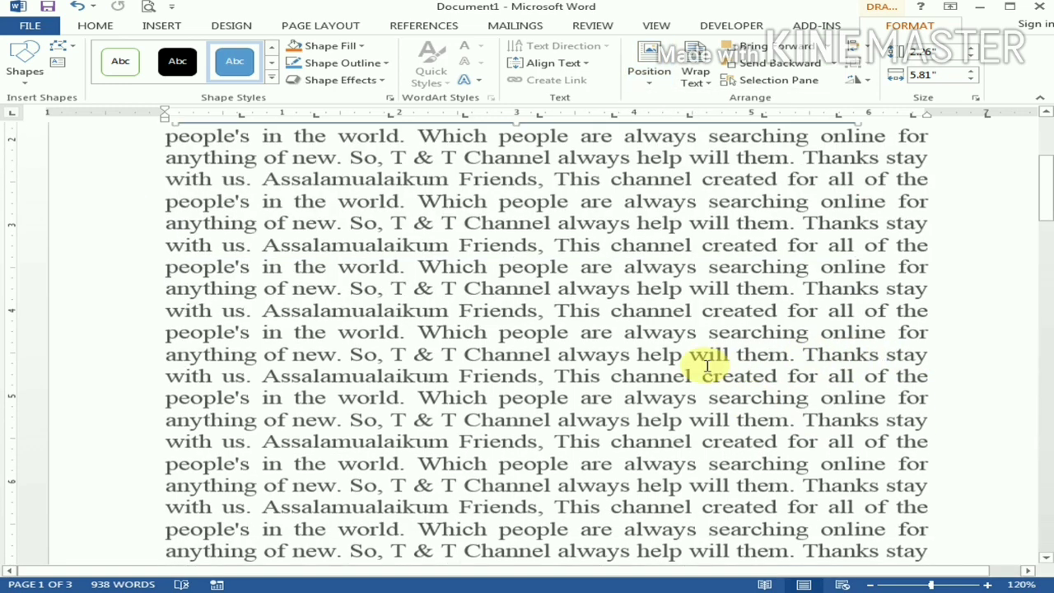
{"action": "left_click", "coordinate": [695, 88]}
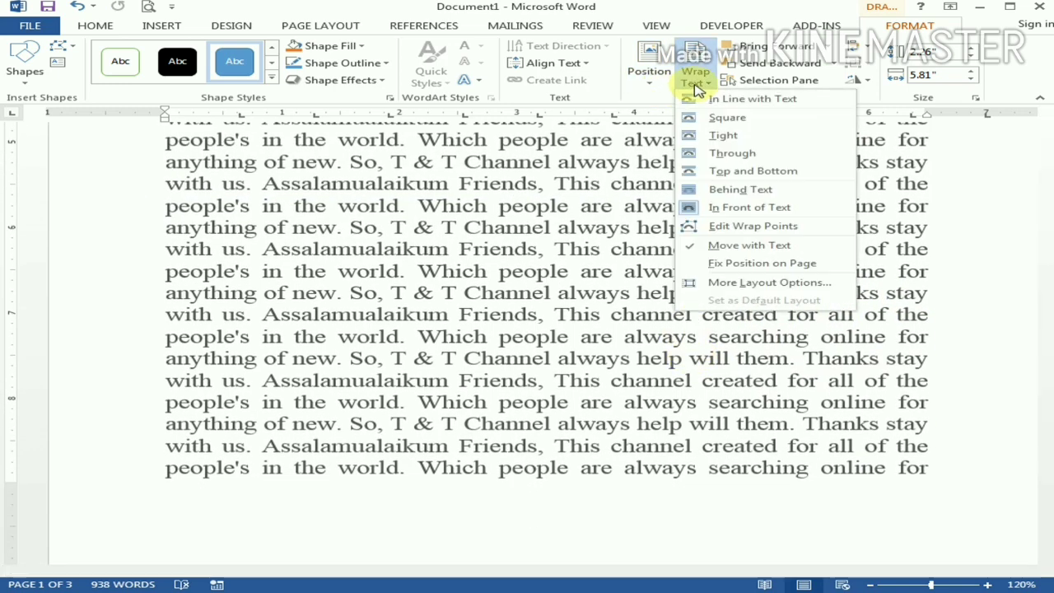
{"action": "left_click", "coordinate": [648, 89]}
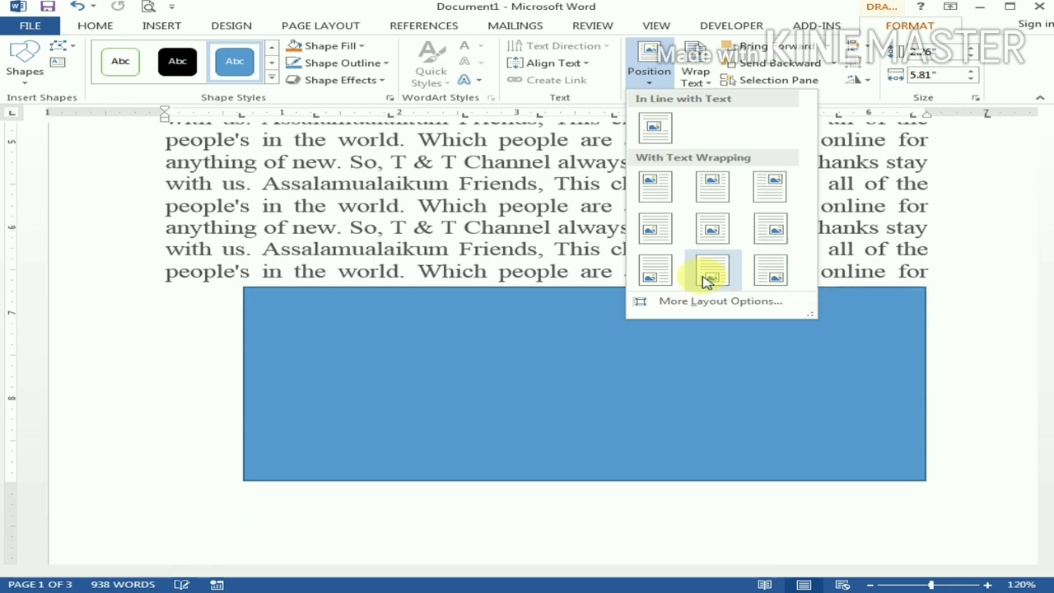
{"action": "left_click", "coordinate": [713, 233]}
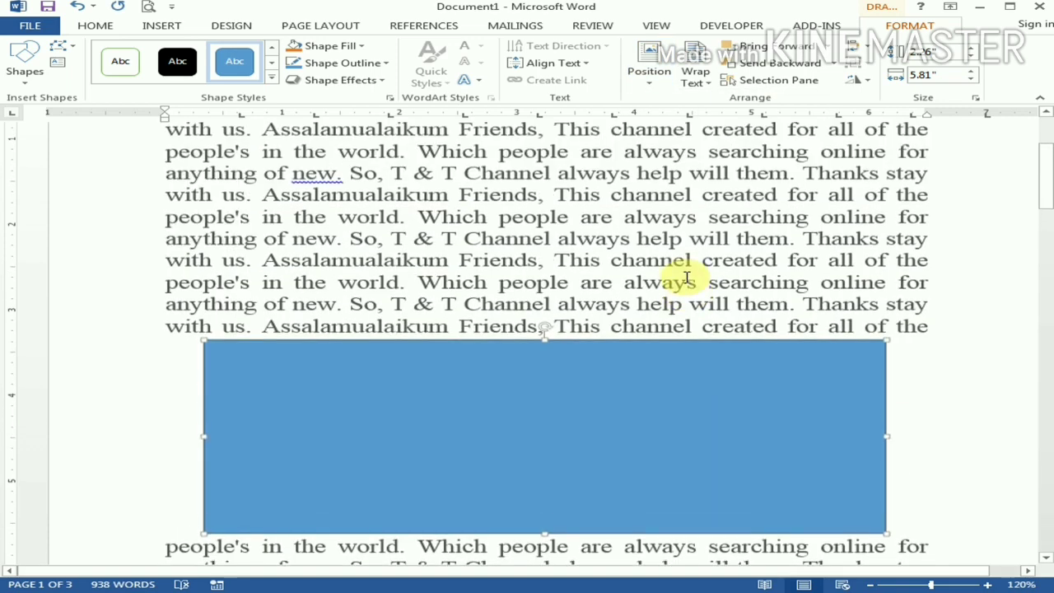
{"action": "left_click", "coordinate": [650, 78]}
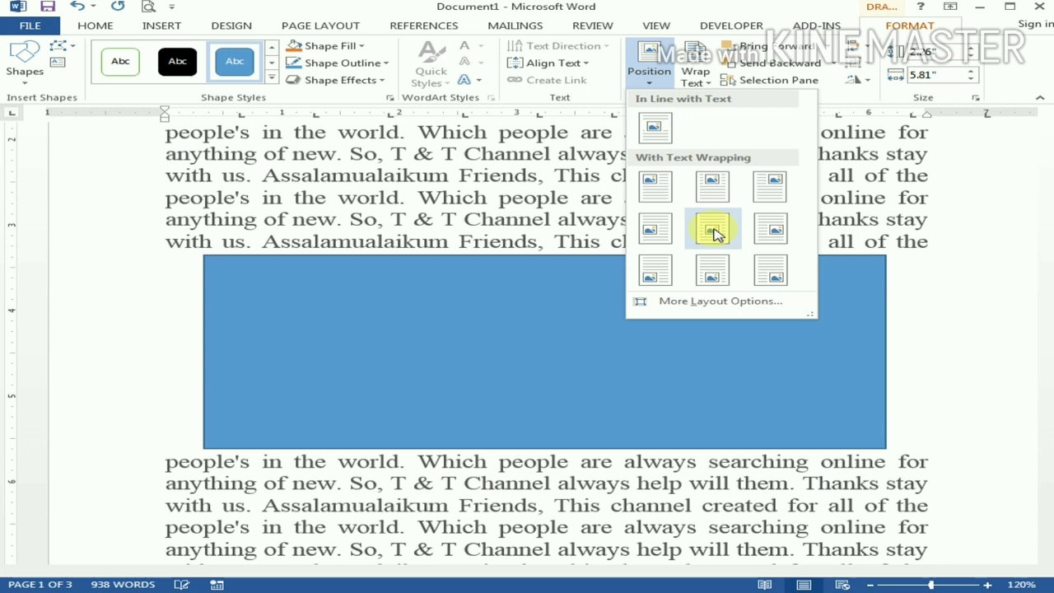
{"action": "left_click", "coordinate": [713, 232]}
{"action": "left_click", "coordinate": [695, 76]}
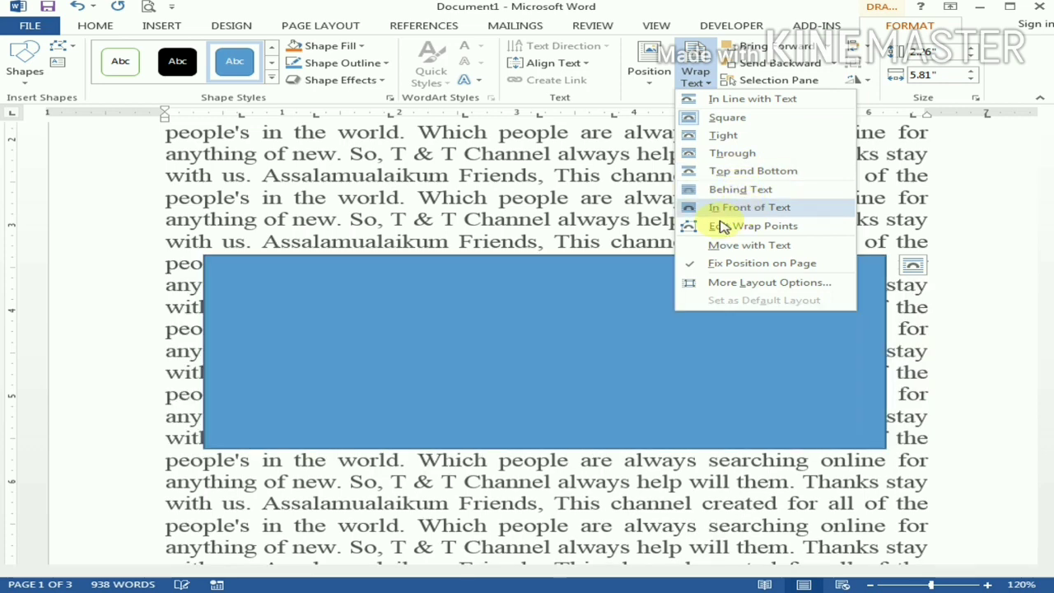
Drag the rectangle's top-left wrap point inward and shrink it from that corner.
{"action": "left_click", "coordinate": [745, 227]}
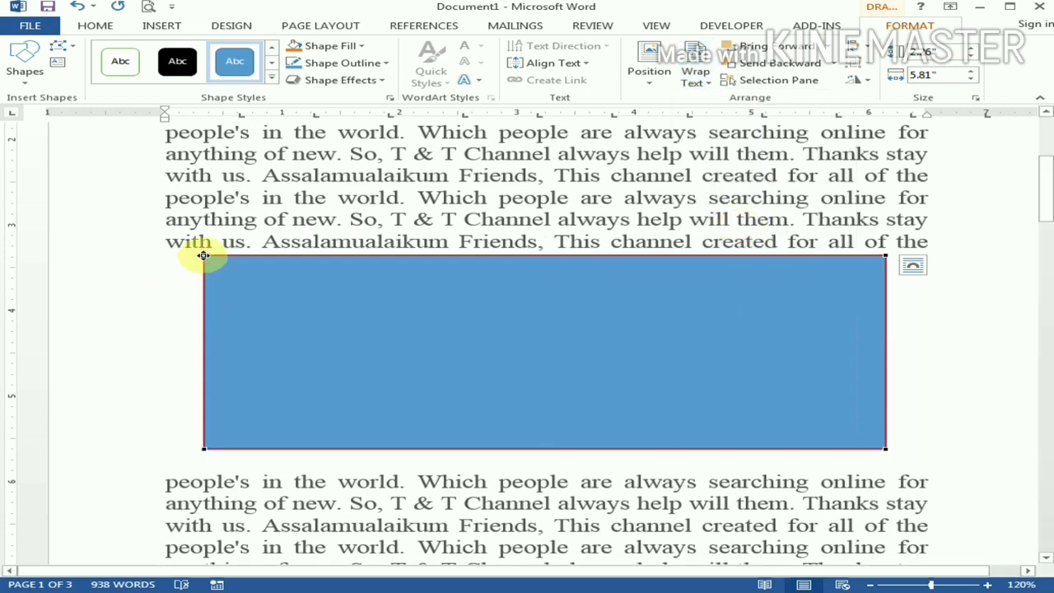
{"action": "left_click_drag", "start_coordinate": [203, 255], "coordinate": [305, 300]}
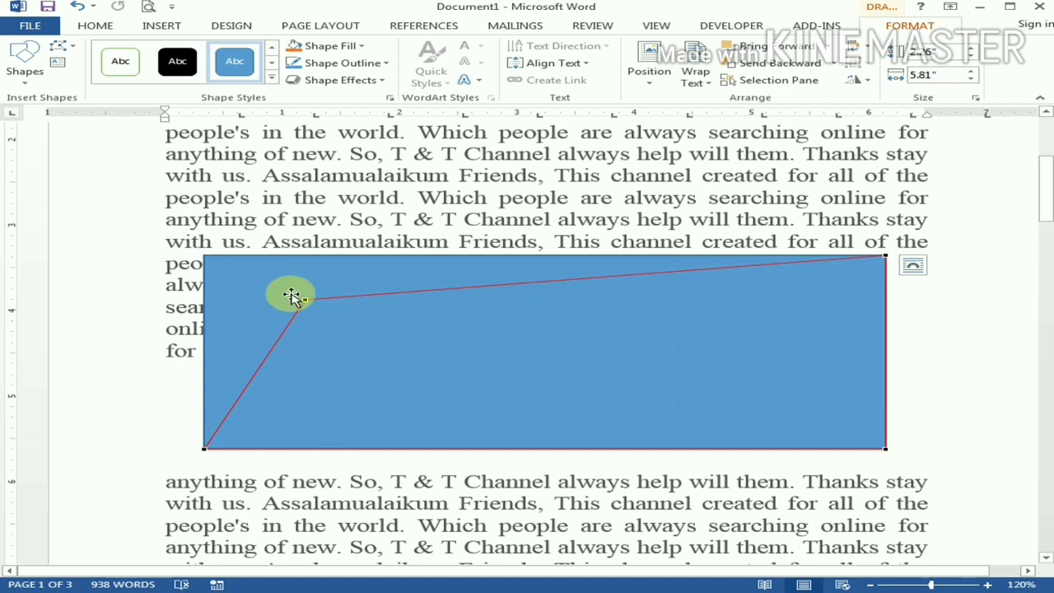
{"action": "left_click_drag", "start_coordinate": [205, 255], "coordinate": [207, 278]}
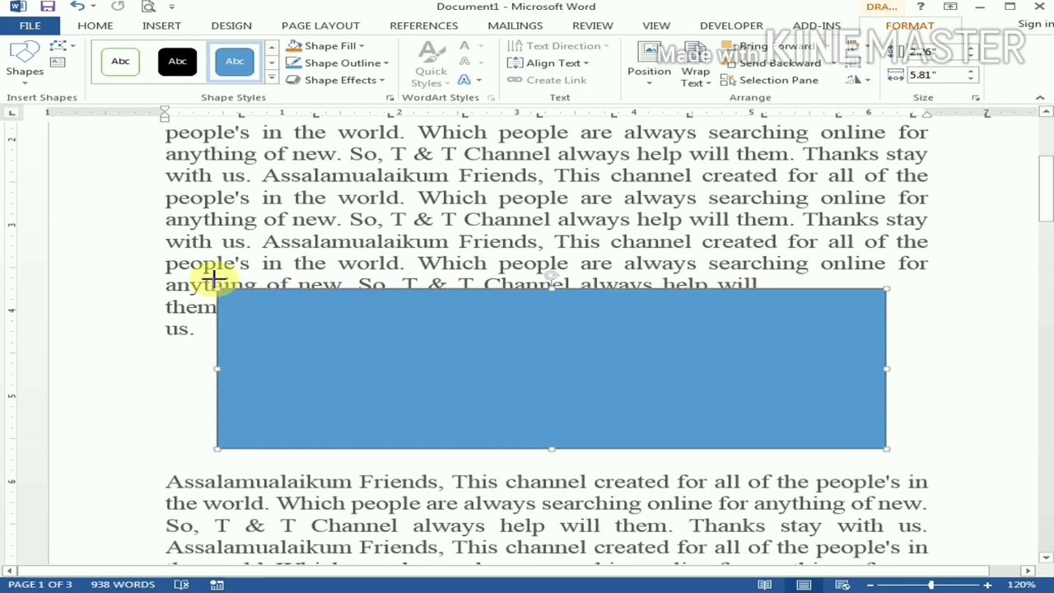
Reselect the rectangle and toggle its Fix Position on Page wrapping option.
{"action": "left_click", "coordinate": [929, 317]}
{"action": "left_click", "coordinate": [544, 320]}
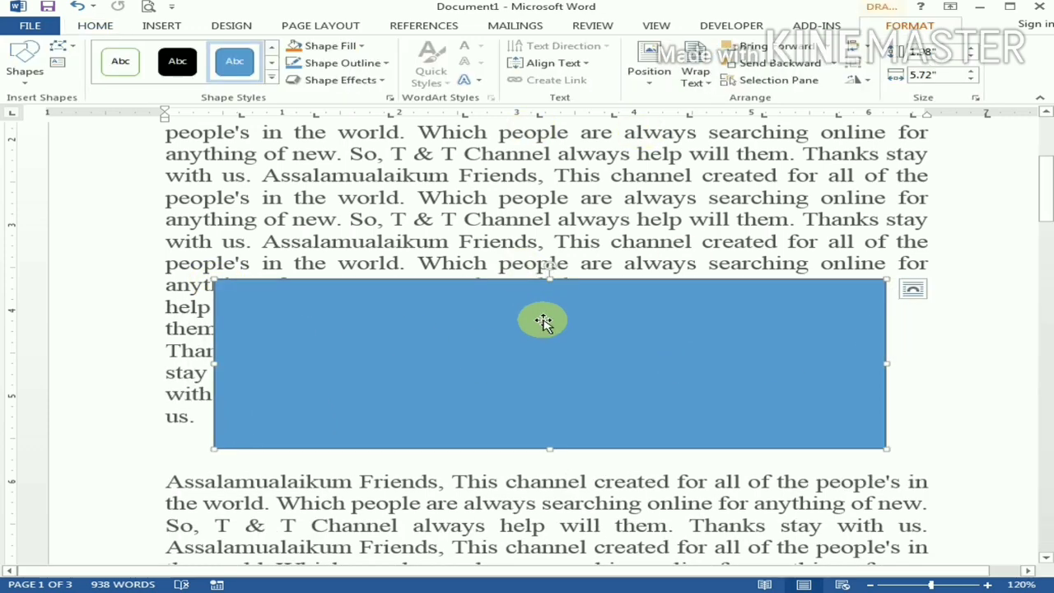
{"action": "left_click", "coordinate": [323, 26]}
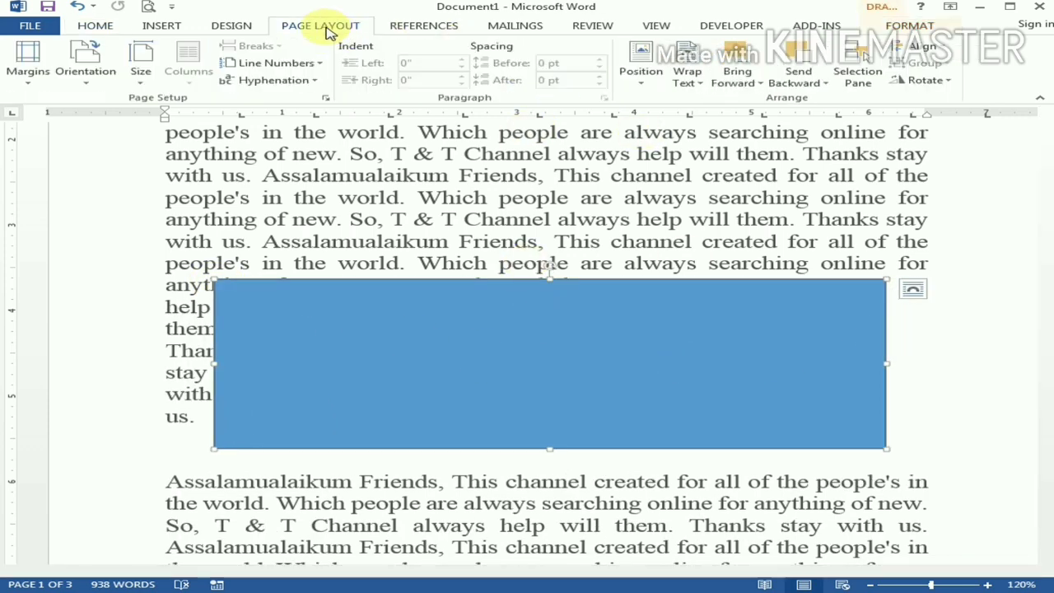
{"action": "left_click", "coordinate": [690, 81]}
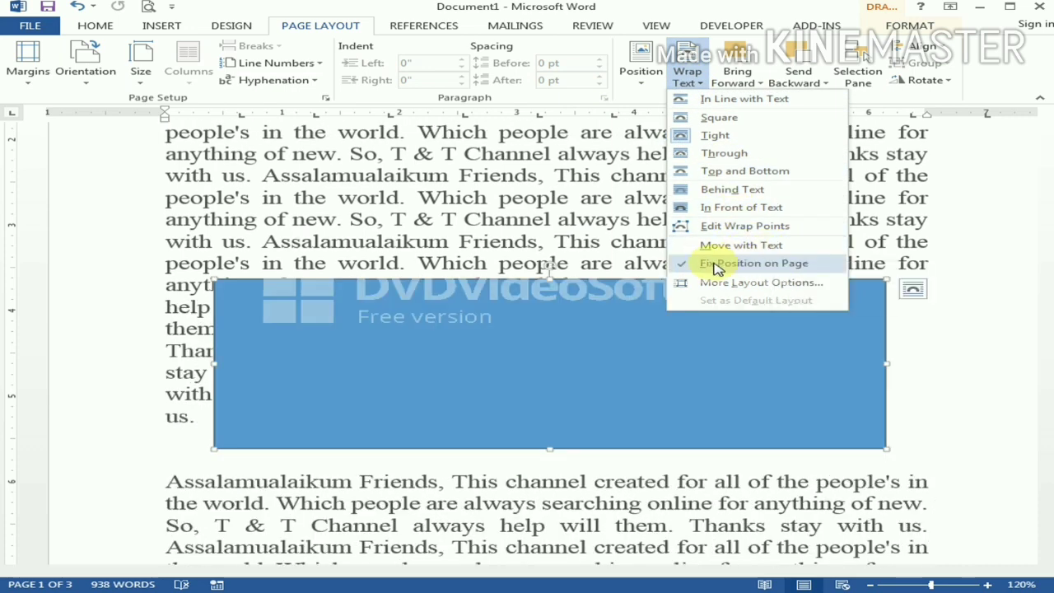
{"action": "left_click", "coordinate": [715, 265]}
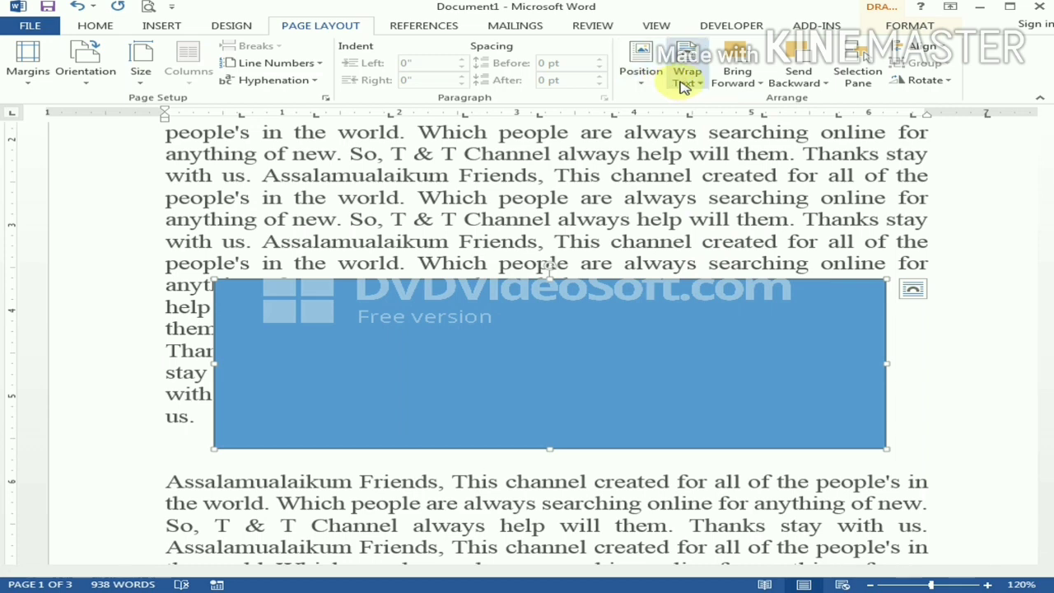
In the Layout dialog, turn off Move object with text and align Left/Margin, Top/Page.
{"action": "left_click", "coordinate": [640, 82]}
{"action": "left_click", "coordinate": [686, 76]}
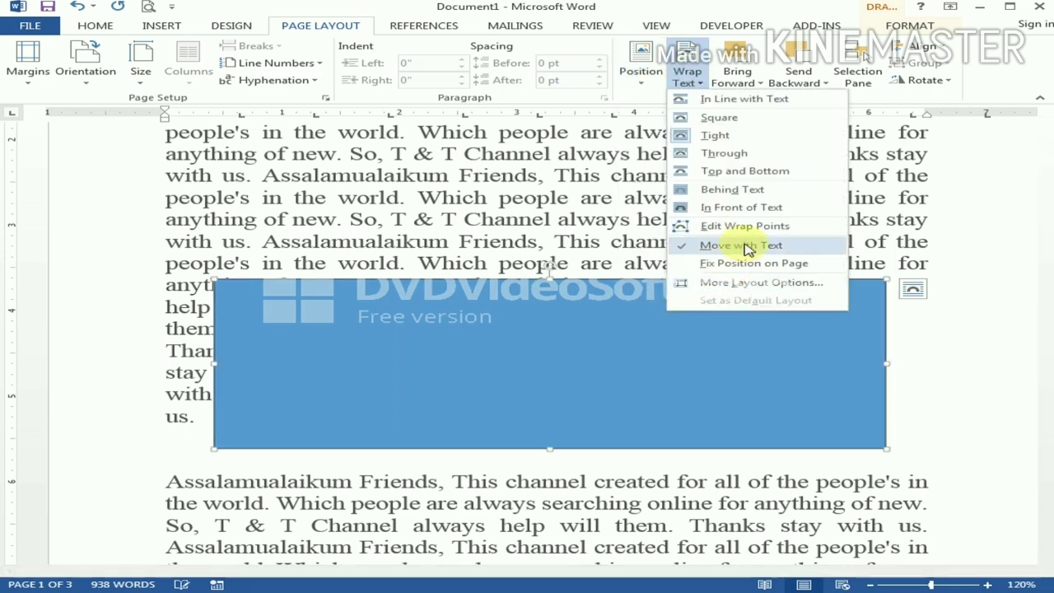
{"action": "left_click", "coordinate": [752, 284]}
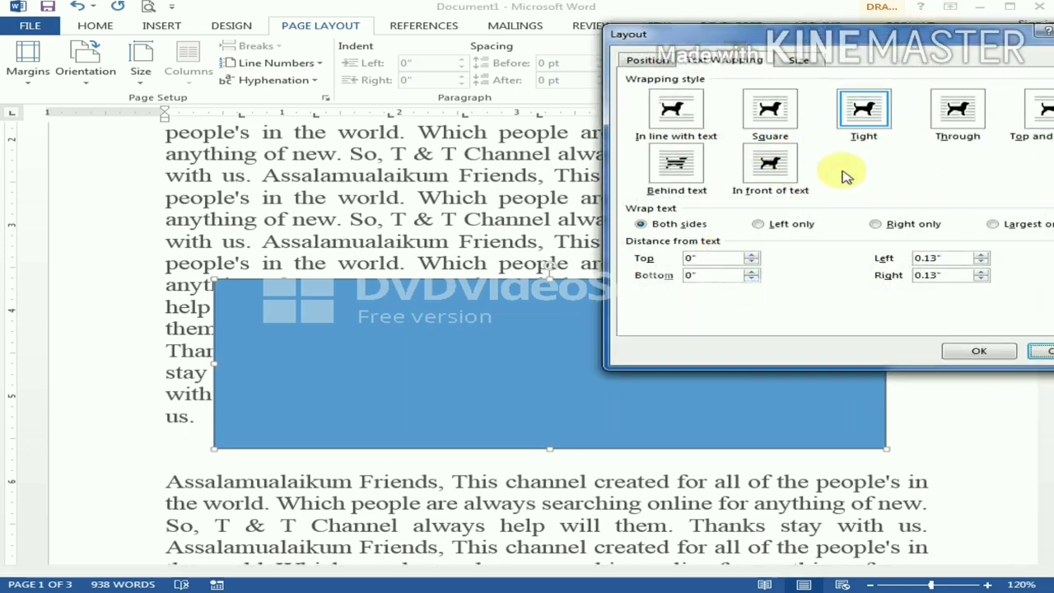
{"action": "left_click_drag", "start_coordinate": [838, 36], "coordinate": [753, 64]}
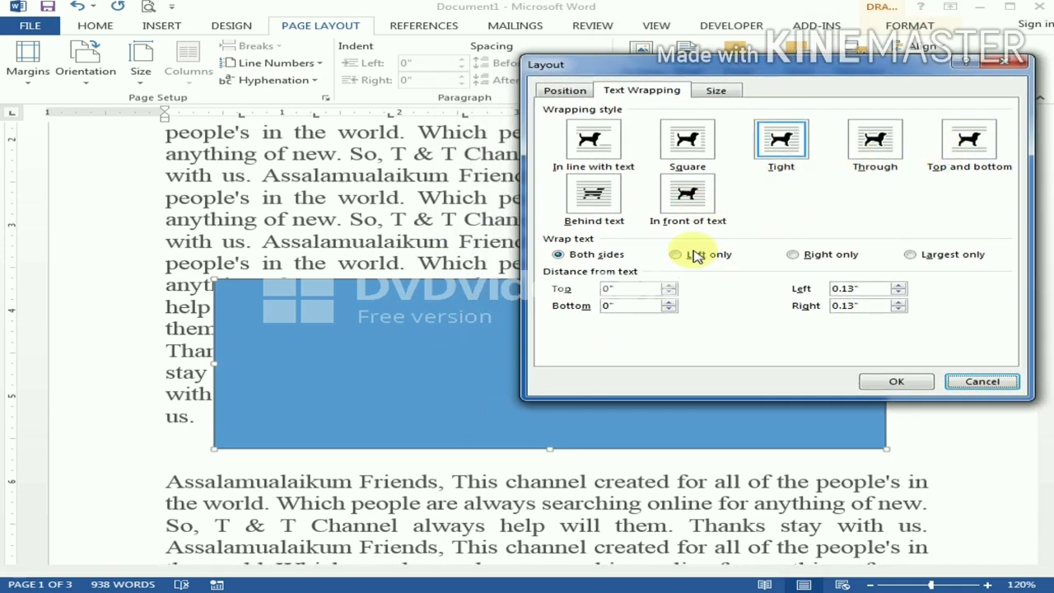
{"action": "left_click", "coordinate": [717, 90]}
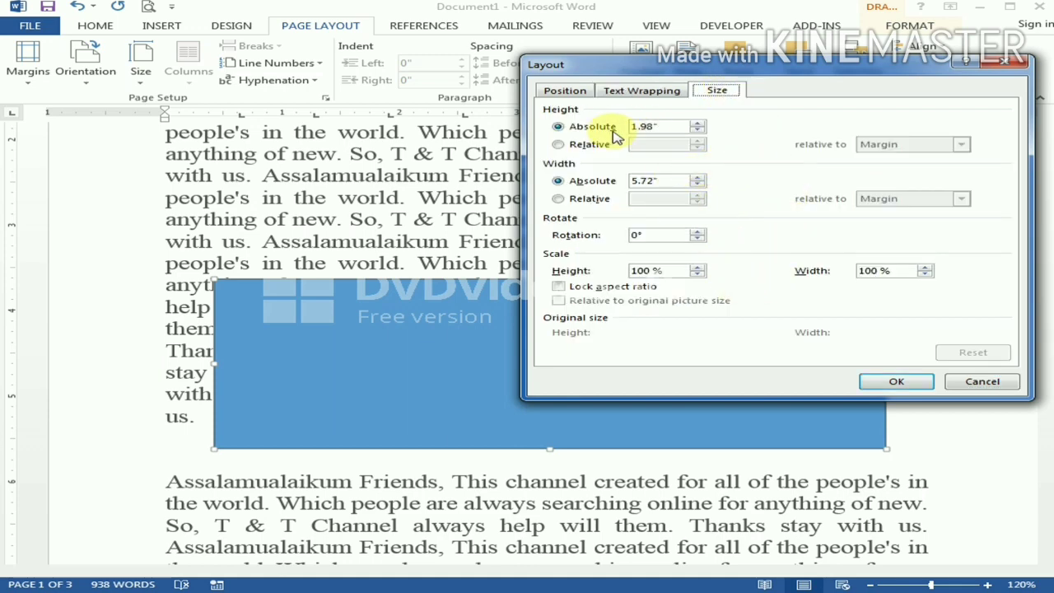
{"action": "left_click", "coordinate": [643, 93]}
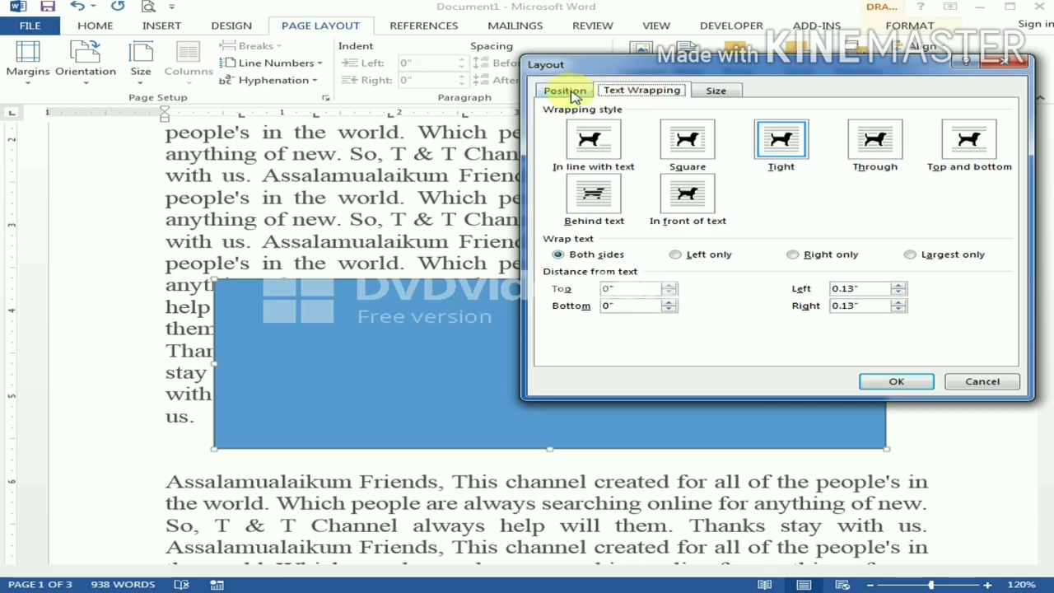
{"action": "left_click", "coordinate": [562, 91]}
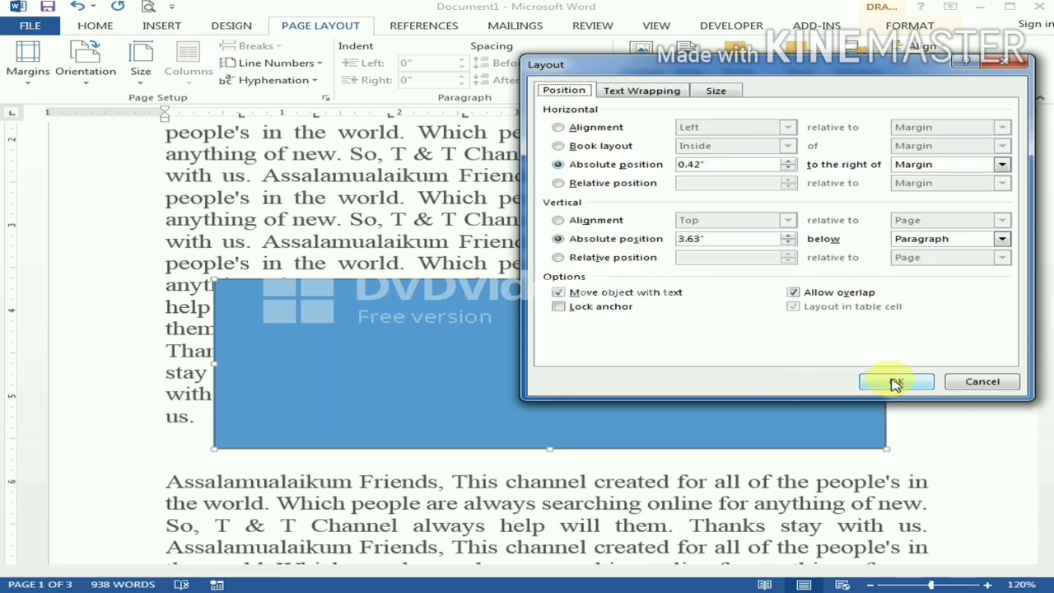
{"action": "left_click", "coordinate": [669, 293]}
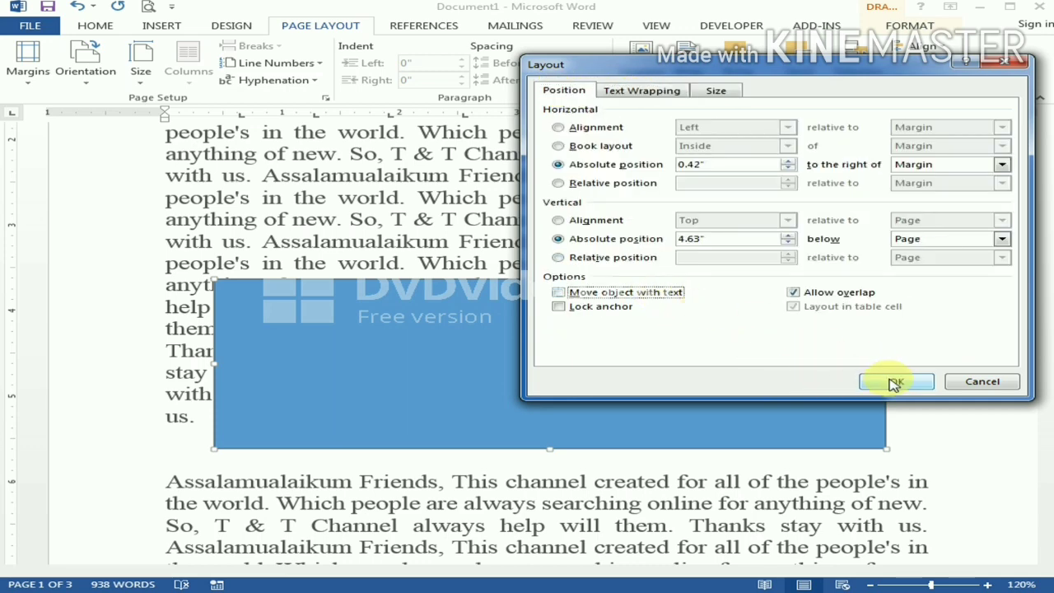
{"action": "left_click", "coordinate": [590, 126]}
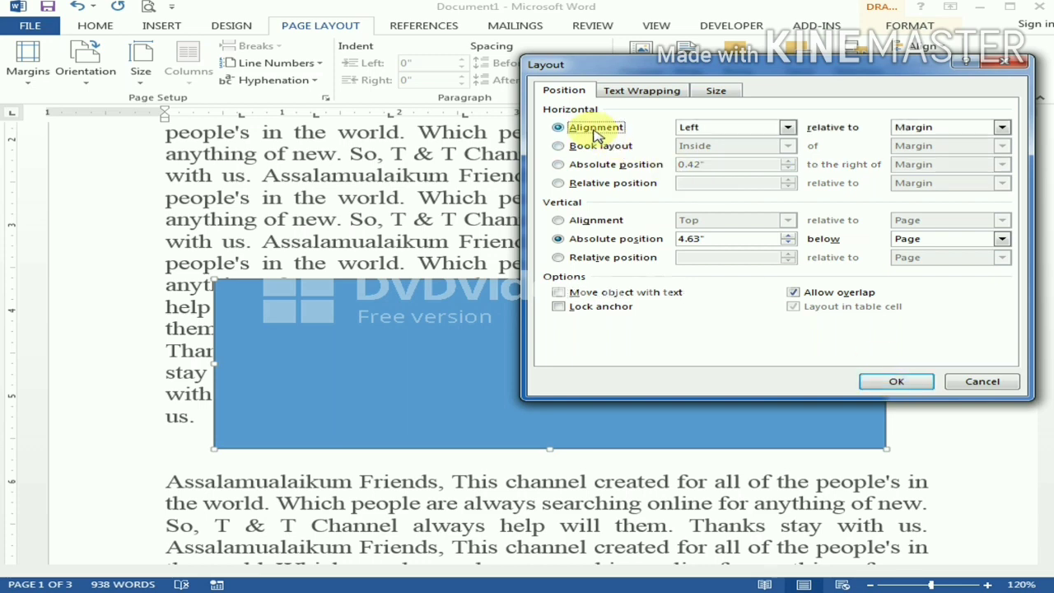
{"action": "left_click", "coordinate": [590, 222]}
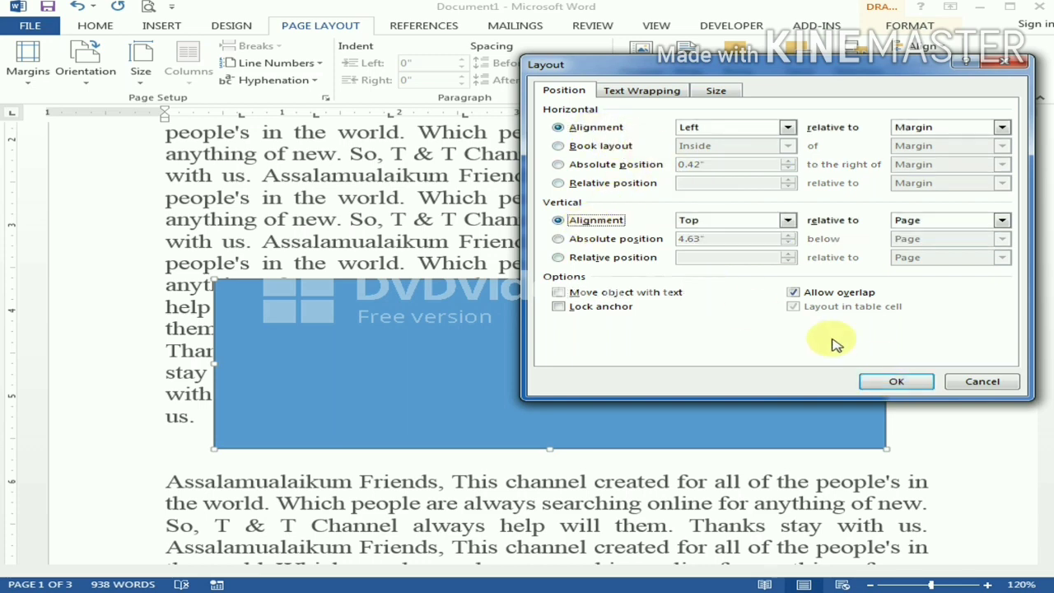
{"action": "left_click", "coordinate": [894, 380]}
{"action": "scroll", "coordinate": [732, 297], "scroll_direction": "up", "scroll_amount": 5}
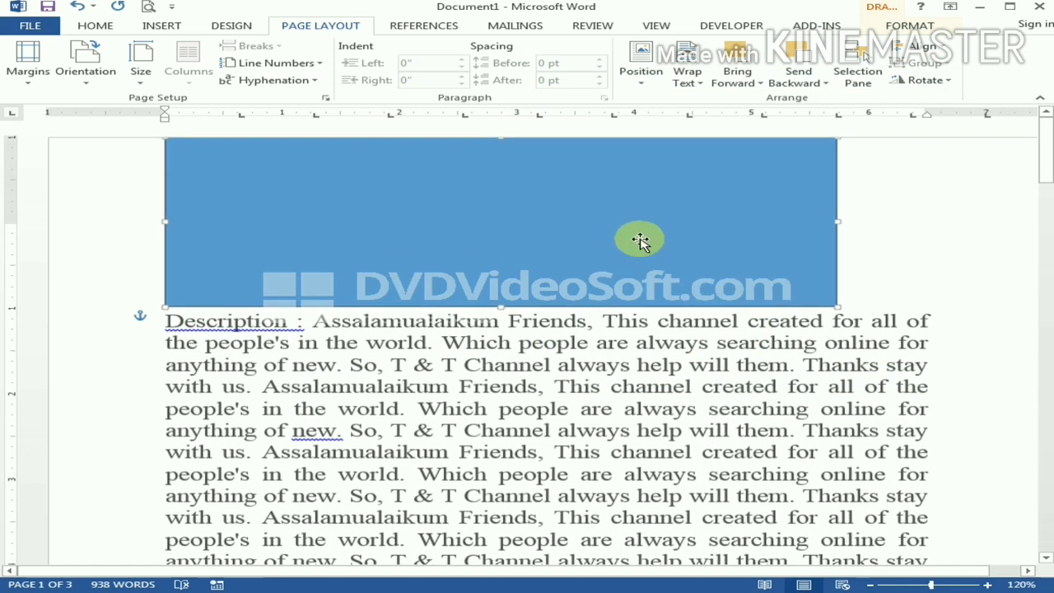
Set the rectangle to Behind Text and drag it down over the paragraph.
{"action": "left_click", "coordinate": [735, 80]}
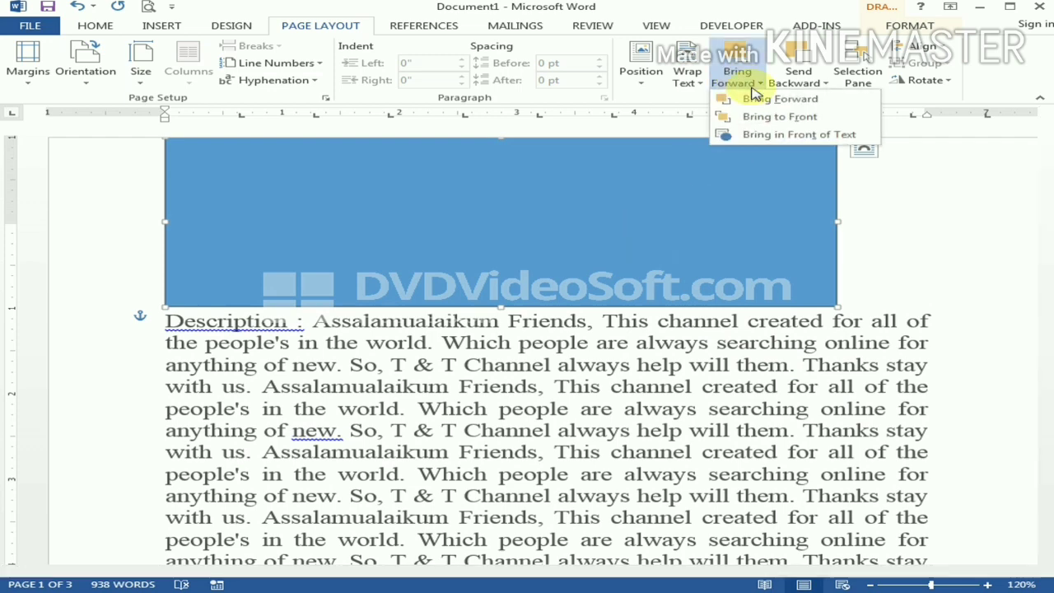
{"action": "left_click", "coordinate": [778, 134]}
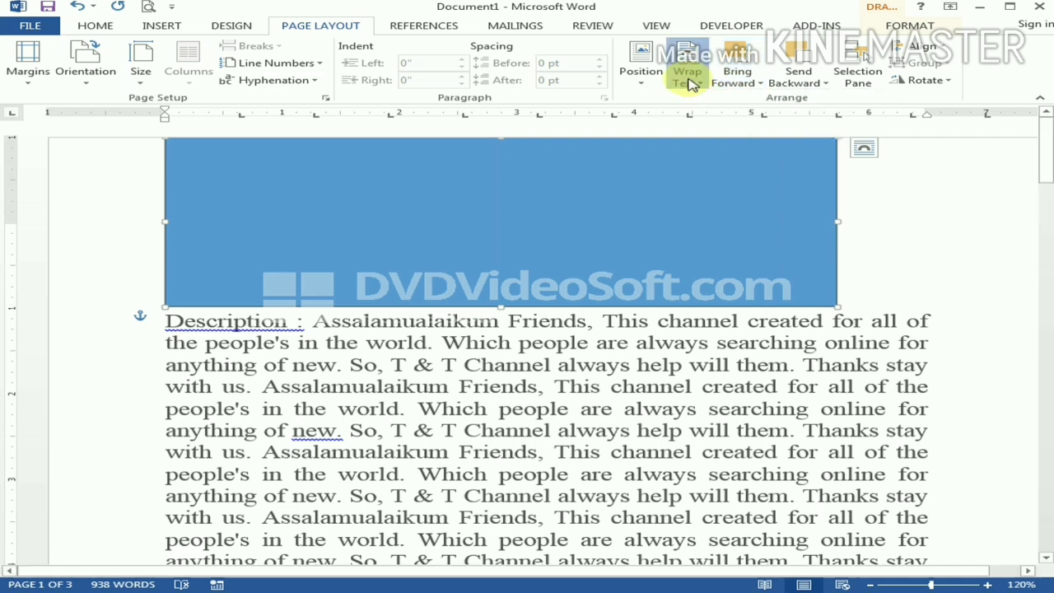
{"action": "left_click", "coordinate": [686, 77]}
{"action": "left_click", "coordinate": [736, 189]}
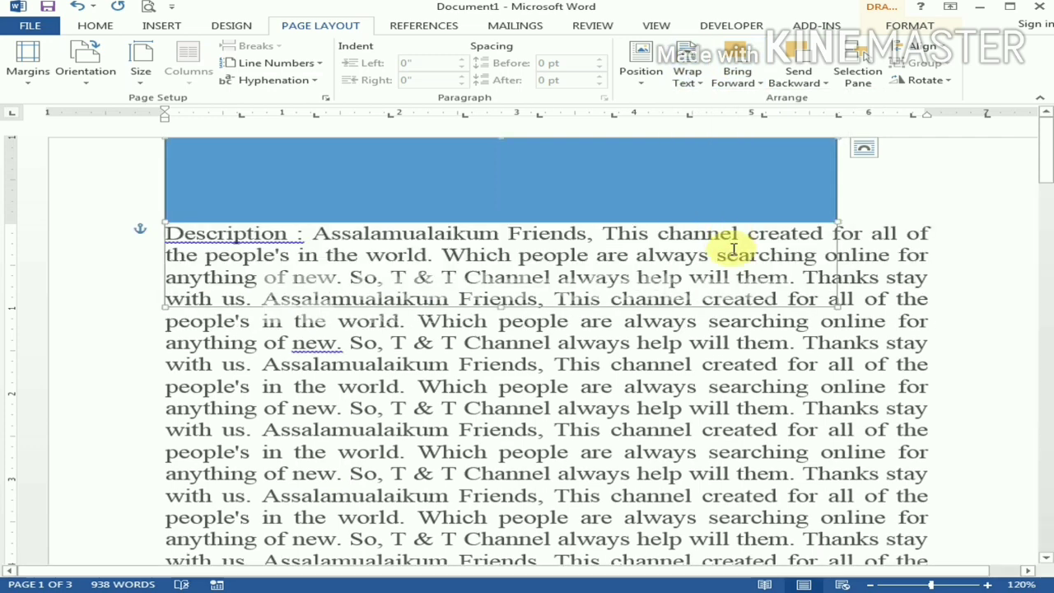
{"action": "left_click", "coordinate": [906, 234]}
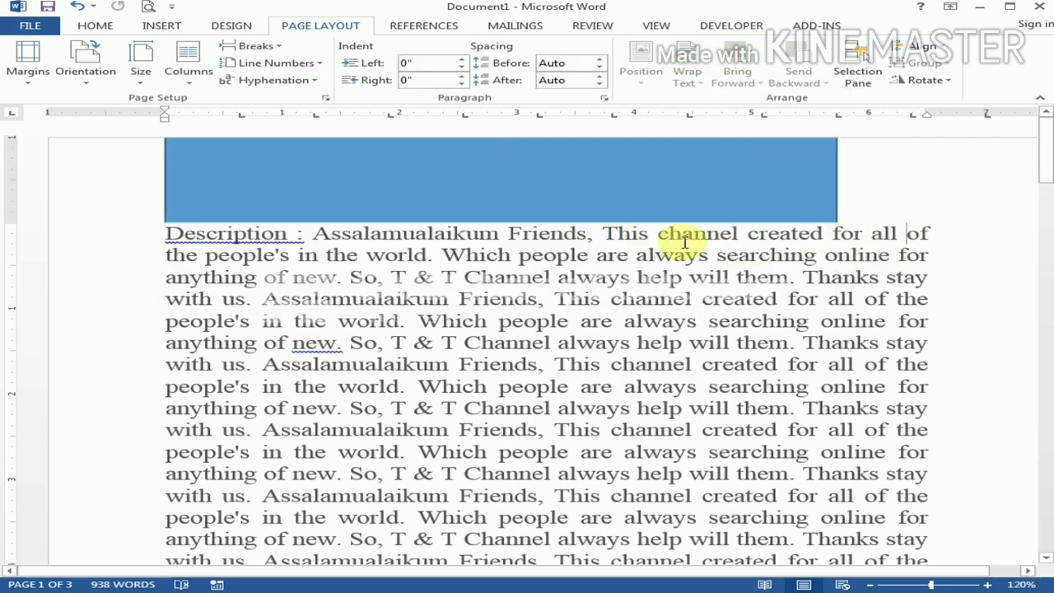
{"action": "mouse_move", "coordinate": [628, 200]}
{"action": "left_mouse_down"}
{"action": "mouse_move", "coordinate": [639, 258]}
{"action": "mouse_move", "coordinate": [640, 247]}
{"action": "left_mouse_up"}
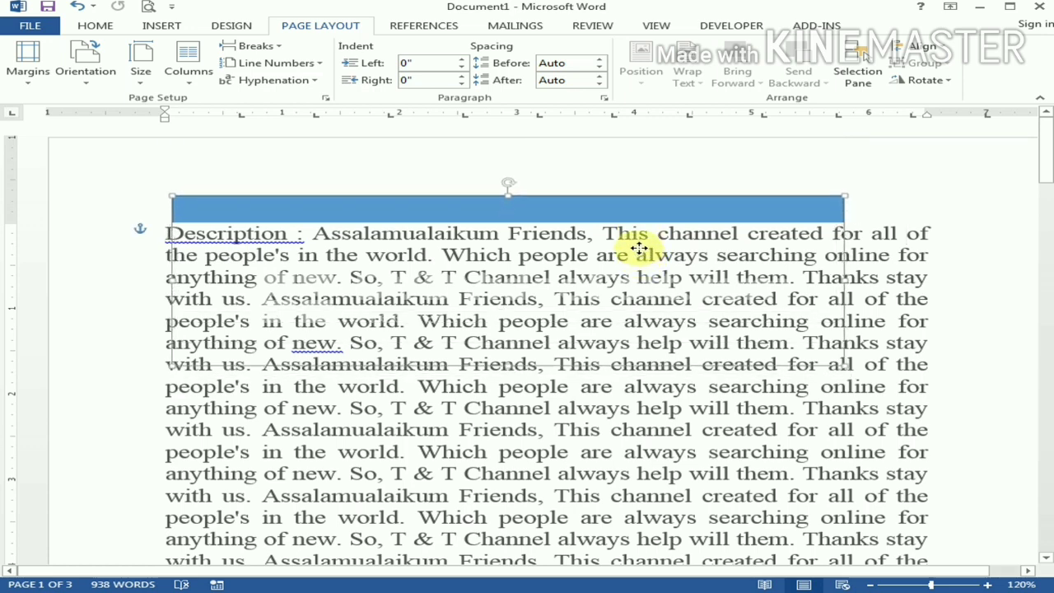
Send the rectangle backward, to back and behind text, then shift it sideways.
{"action": "left_click", "coordinate": [737, 78]}
{"action": "left_click", "coordinate": [756, 97]}
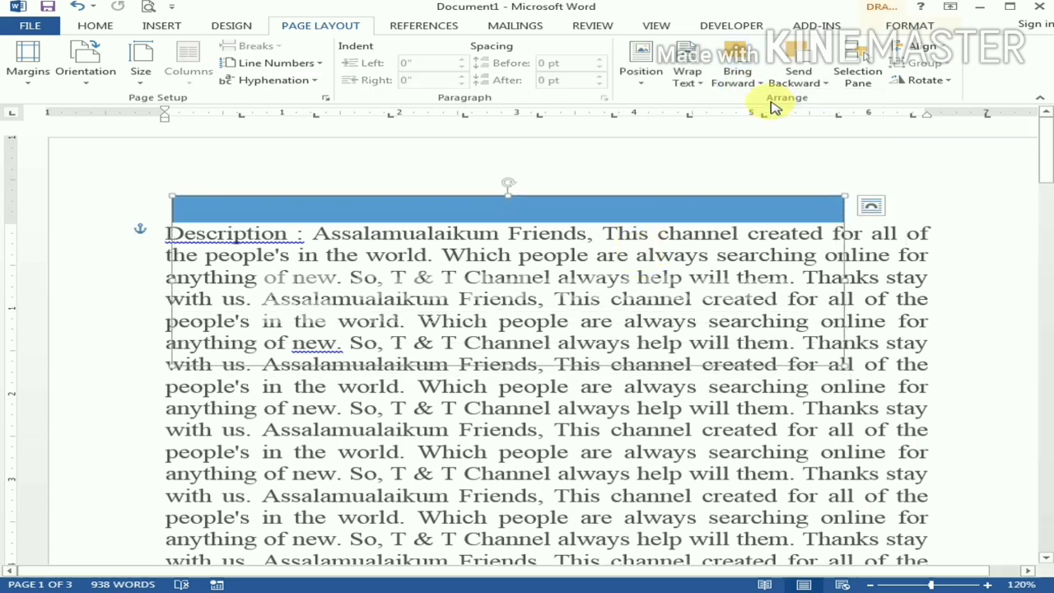
{"action": "left_click", "coordinate": [761, 82]}
{"action": "left_click", "coordinate": [795, 116]}
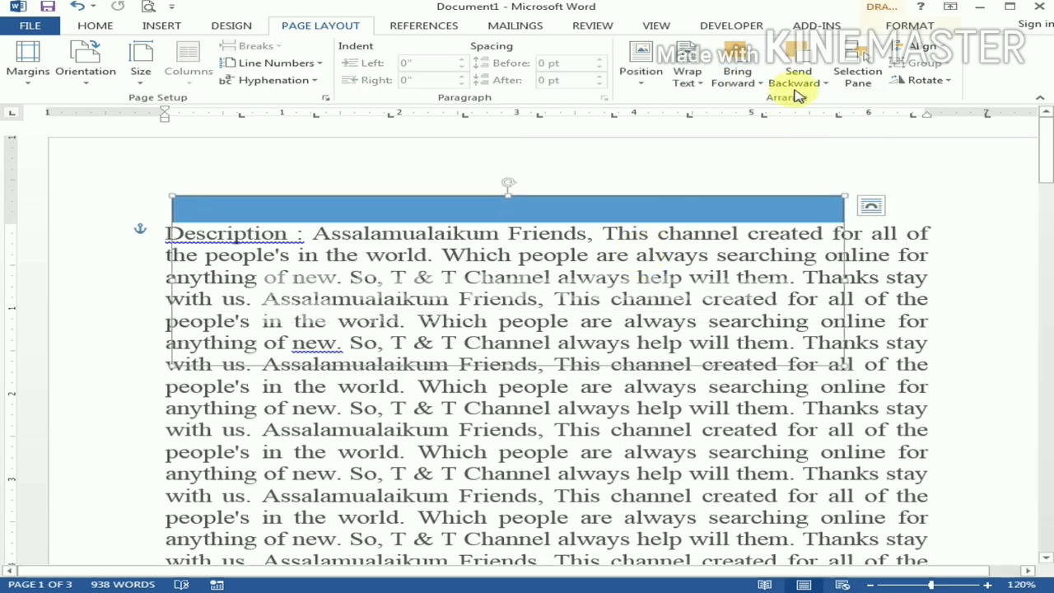
{"action": "left_click", "coordinate": [816, 83]}
{"action": "left_click", "coordinate": [812, 99]}
{"action": "left_click", "coordinate": [800, 82]}
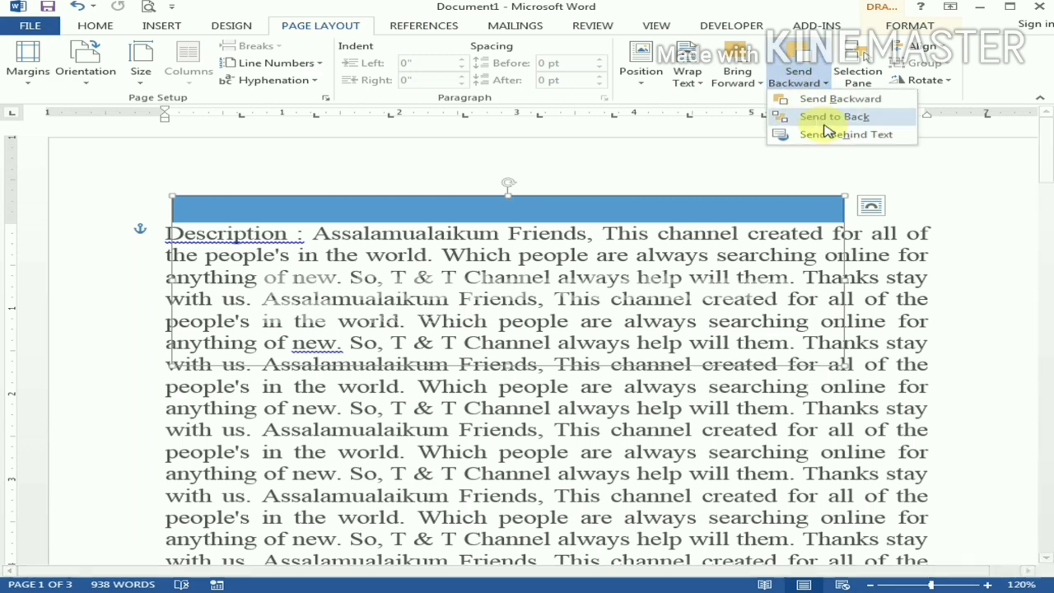
{"action": "left_click", "coordinate": [837, 117]}
{"action": "left_click", "coordinate": [795, 78]}
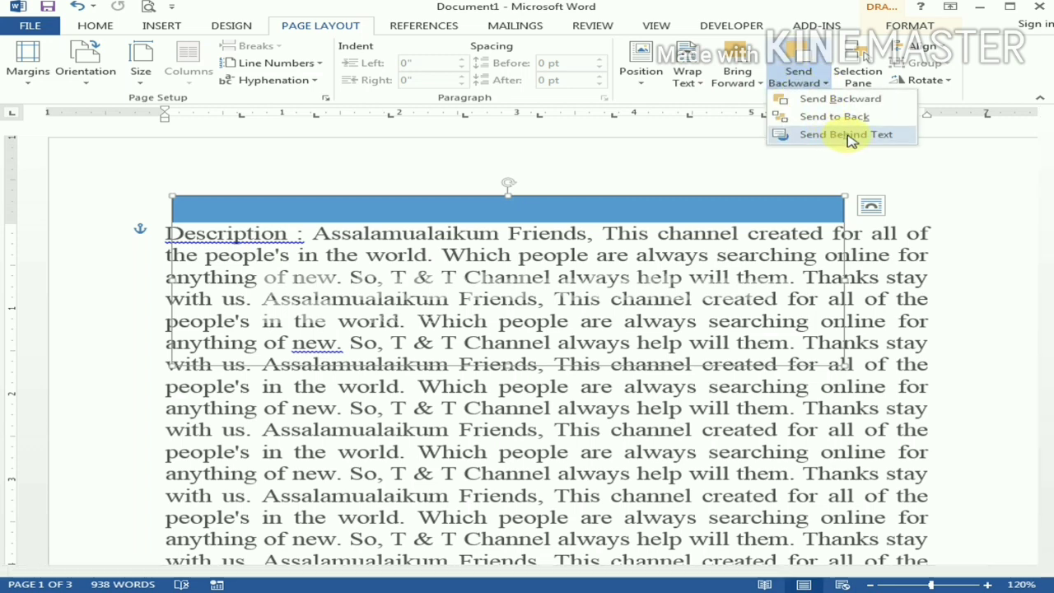
{"action": "left_click", "coordinate": [851, 138]}
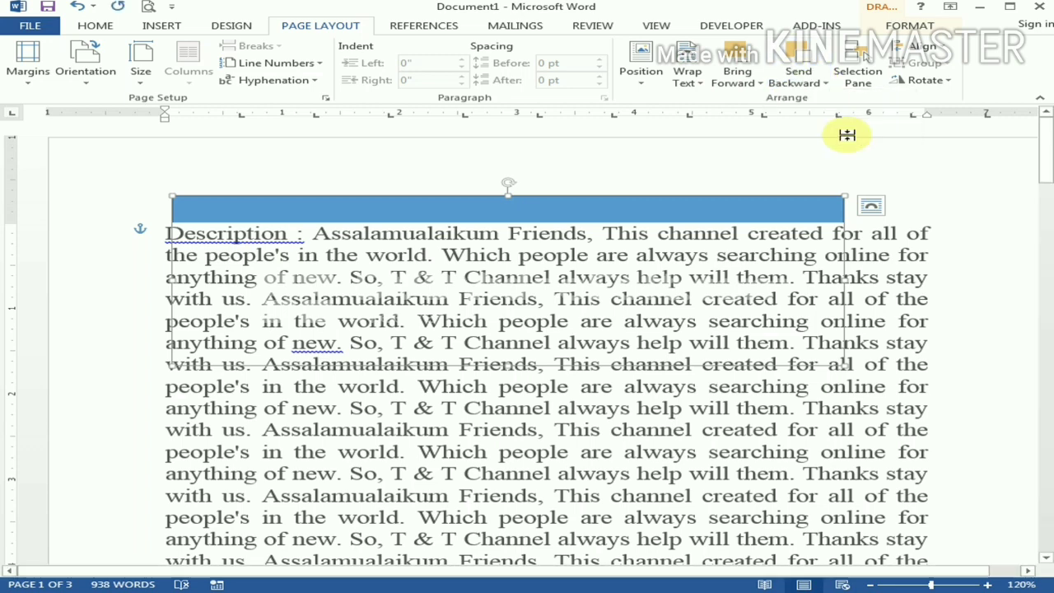
{"action": "left_click", "coordinate": [804, 192]}
{"action": "mouse_move", "coordinate": [796, 207]}
{"action": "left_mouse_down"}
{"action": "mouse_move", "coordinate": [551, 210]}
{"action": "mouse_move", "coordinate": [807, 207]}
{"action": "left_mouse_up"}
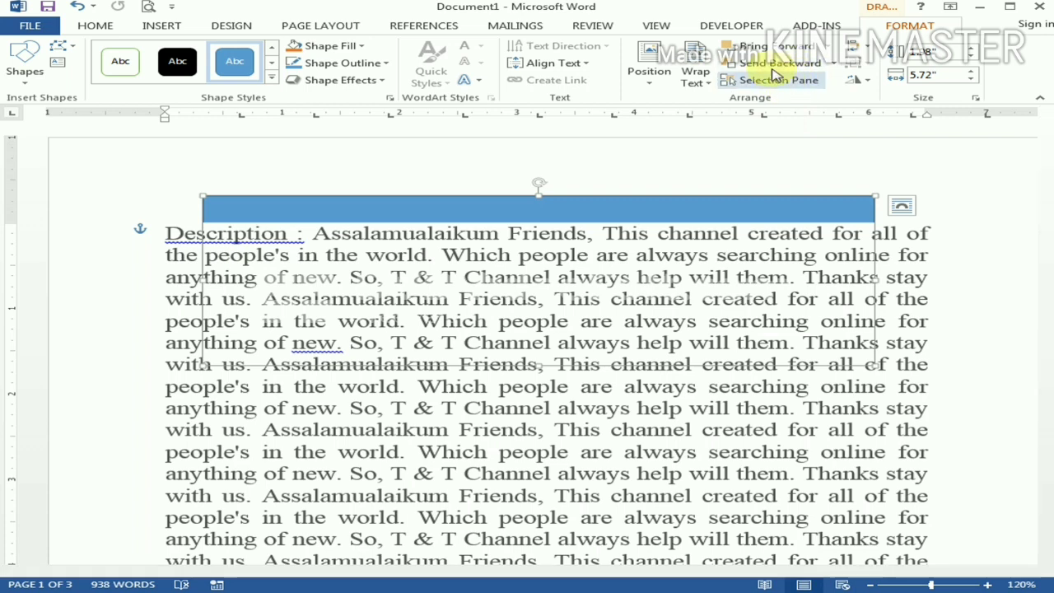
Align the rectangle left, then centre it, then align it to the top.
{"action": "left_click", "coordinate": [857, 46]}
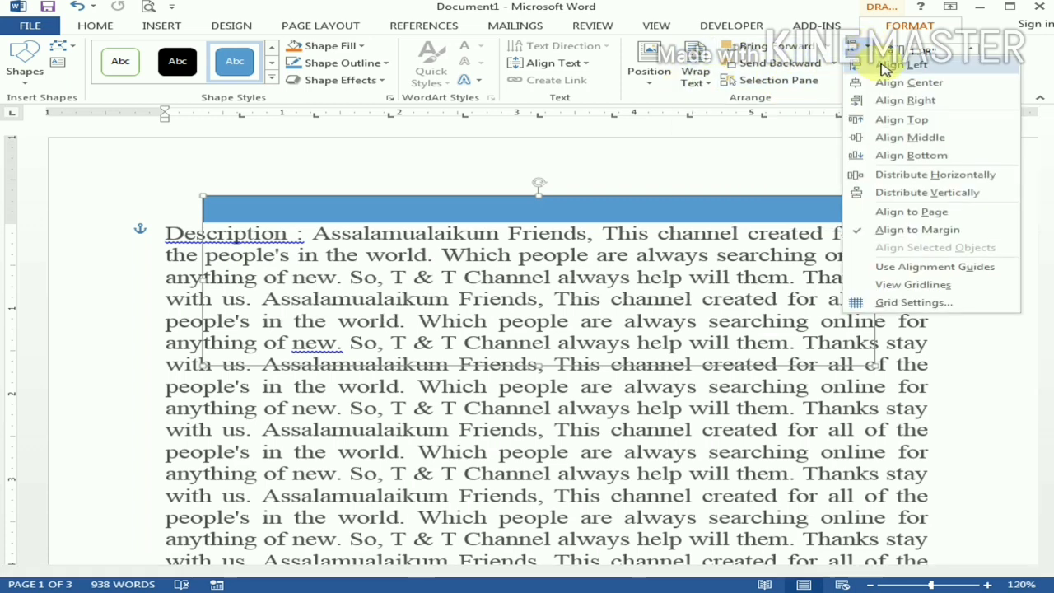
{"action": "left_click", "coordinate": [882, 65]}
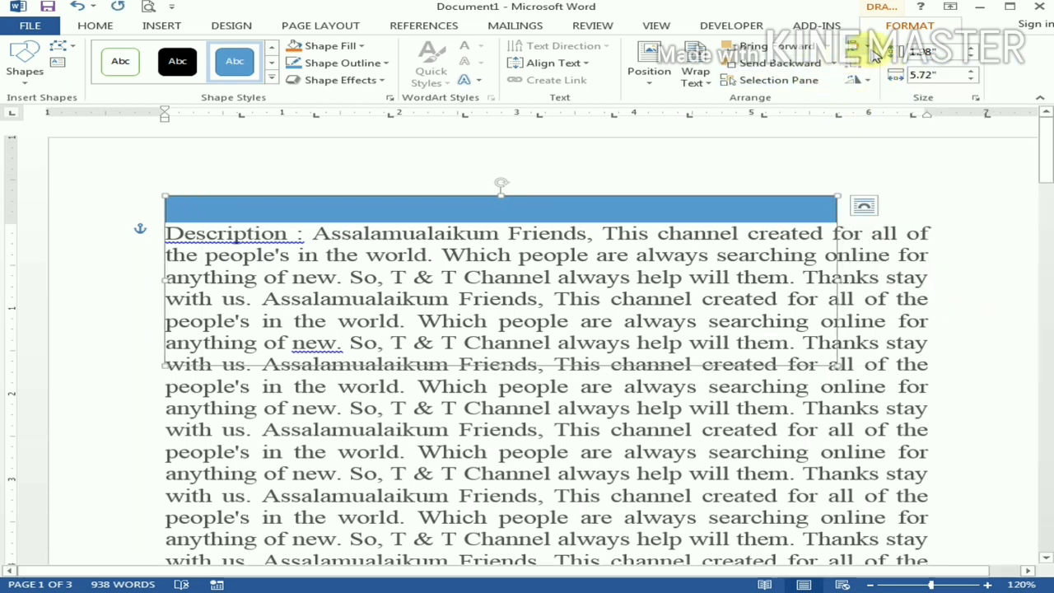
{"action": "left_click", "coordinate": [856, 47]}
{"action": "left_click", "coordinate": [881, 81]}
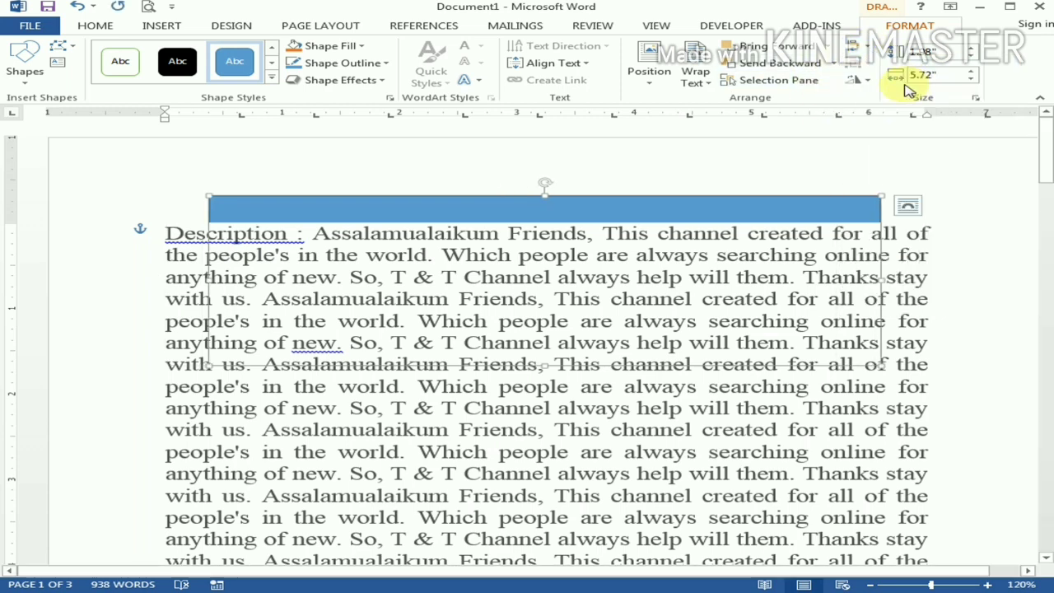
{"action": "left_click", "coordinate": [869, 51]}
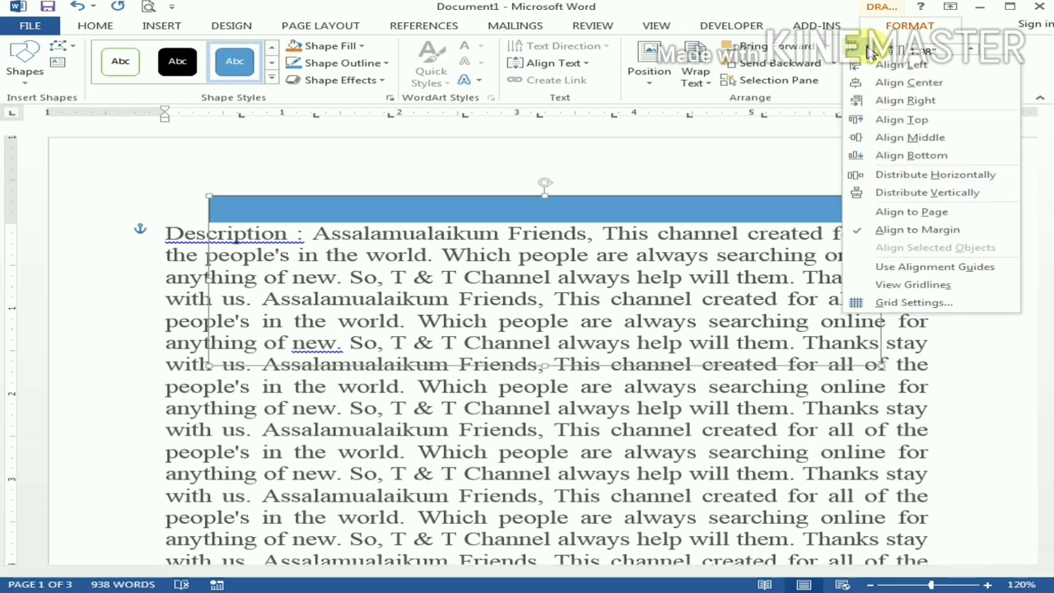
{"action": "left_click", "coordinate": [891, 121]}
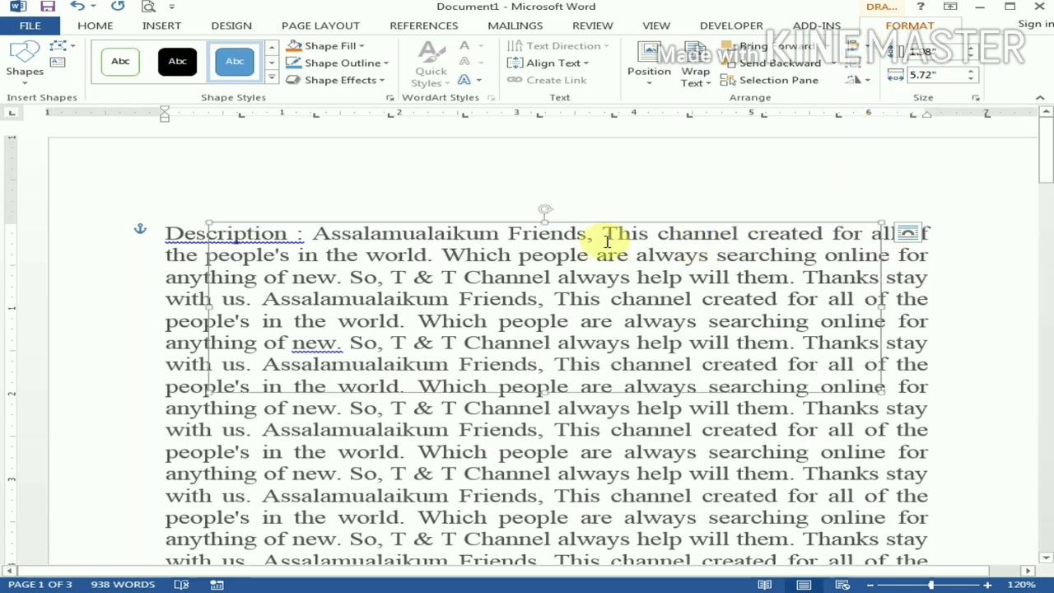
Align the rectangle middle, then back to top, leaving rotation unchanged.
{"action": "left_click", "coordinate": [863, 47]}
{"action": "left_click", "coordinate": [918, 146]}
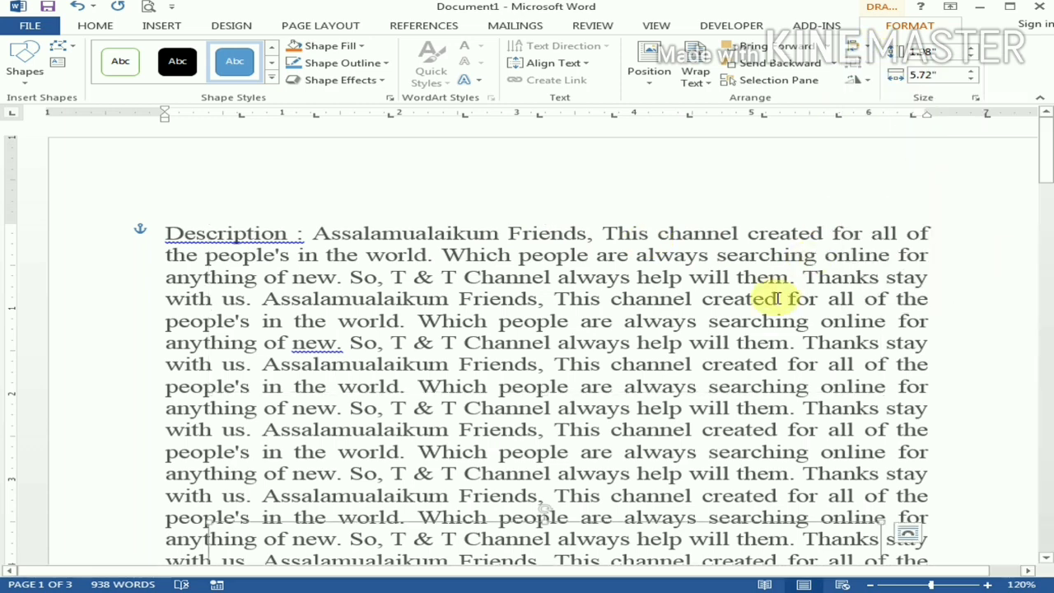
{"action": "scroll", "coordinate": [770, 289], "scroll_direction": "down", "scroll_amount": 3}
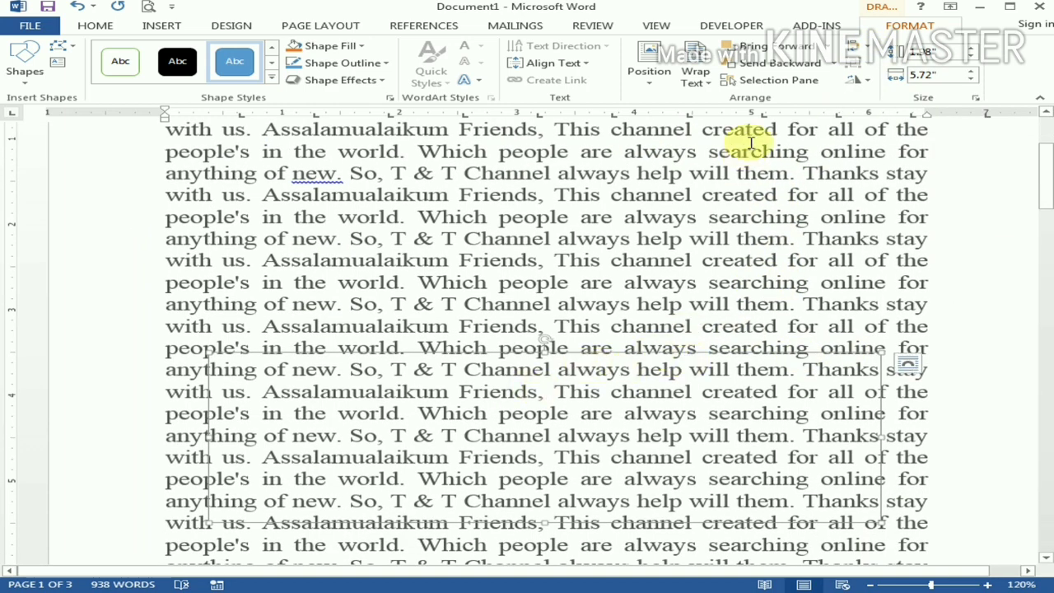
{"action": "left_click", "coordinate": [858, 47]}
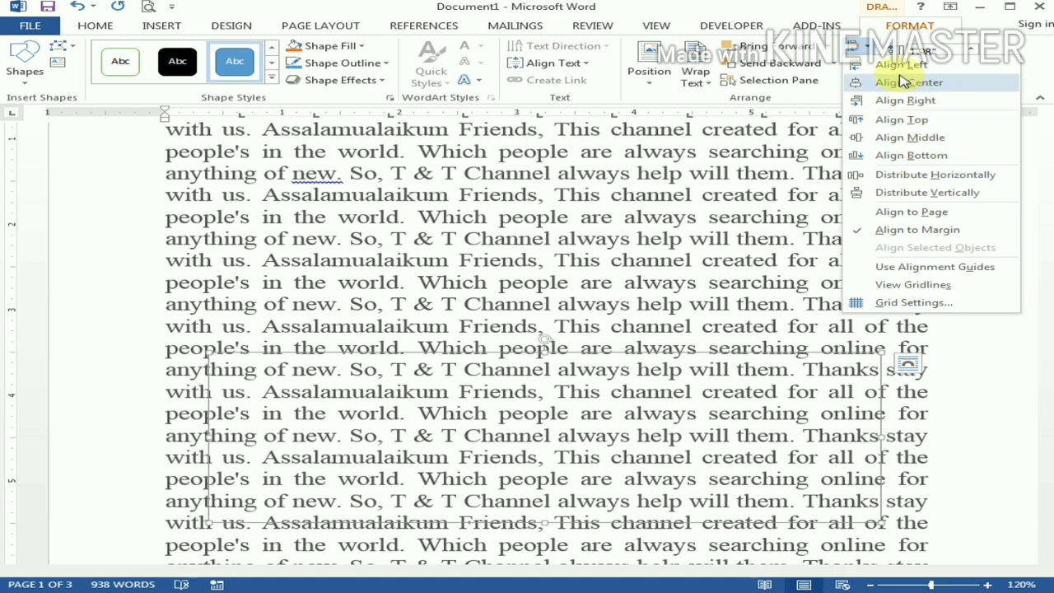
{"action": "left_click", "coordinate": [902, 120]}
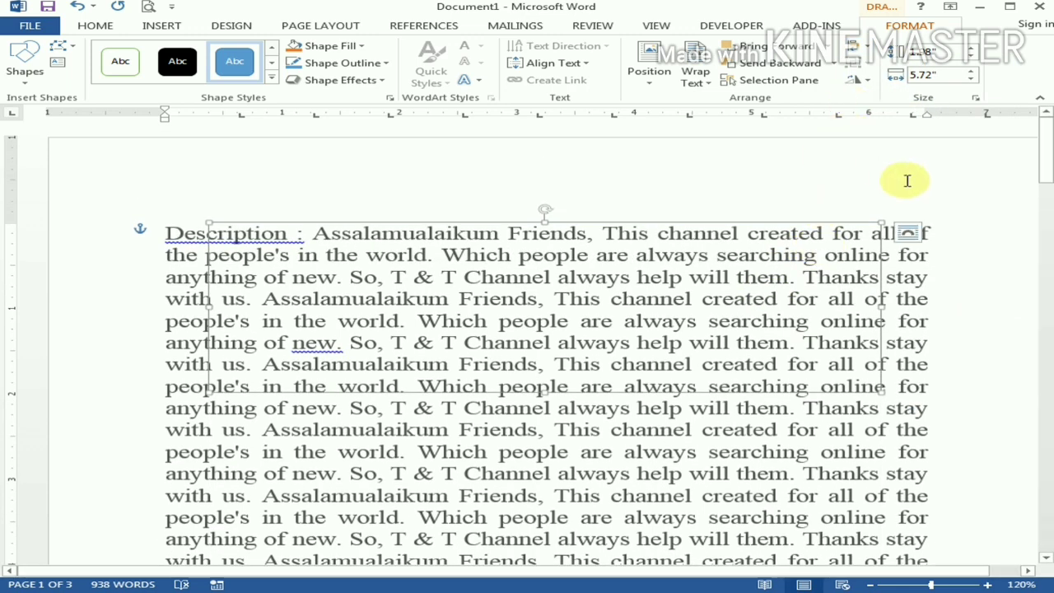
{"action": "left_click", "coordinate": [861, 80]}
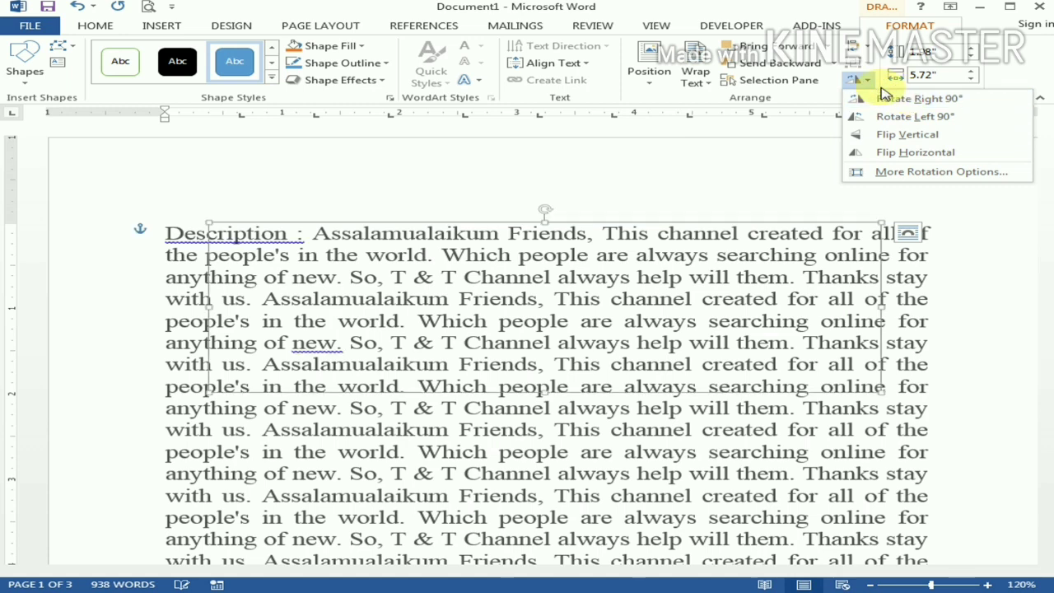
{"action": "left_click", "coordinate": [784, 176]}
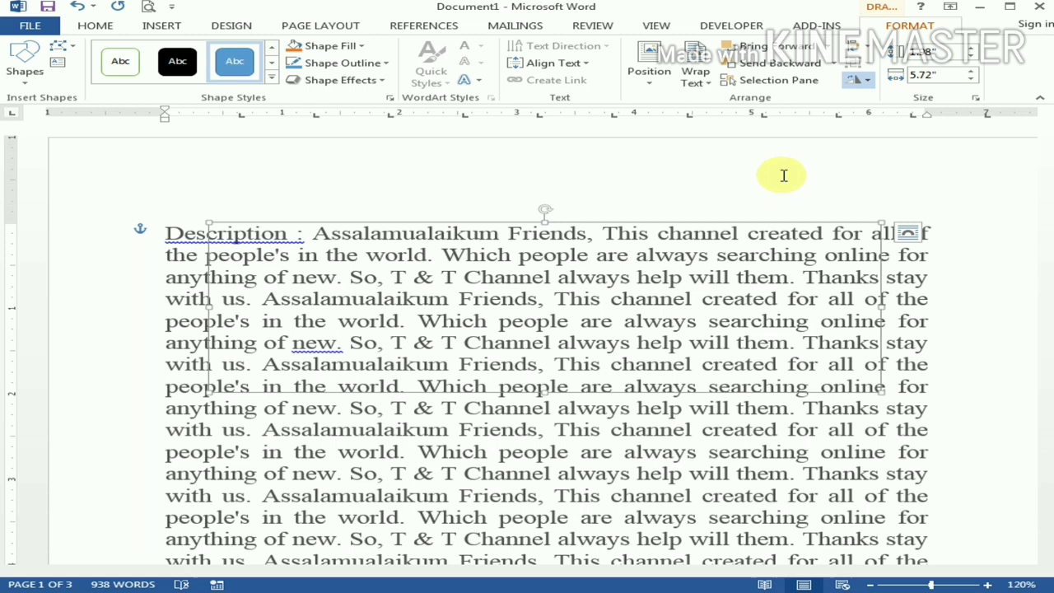
Select the rectangle lower on the page and drag it back up to the top-left.
{"action": "left_click", "coordinate": [747, 227]}
{"action": "left_click", "coordinate": [648, 233]}
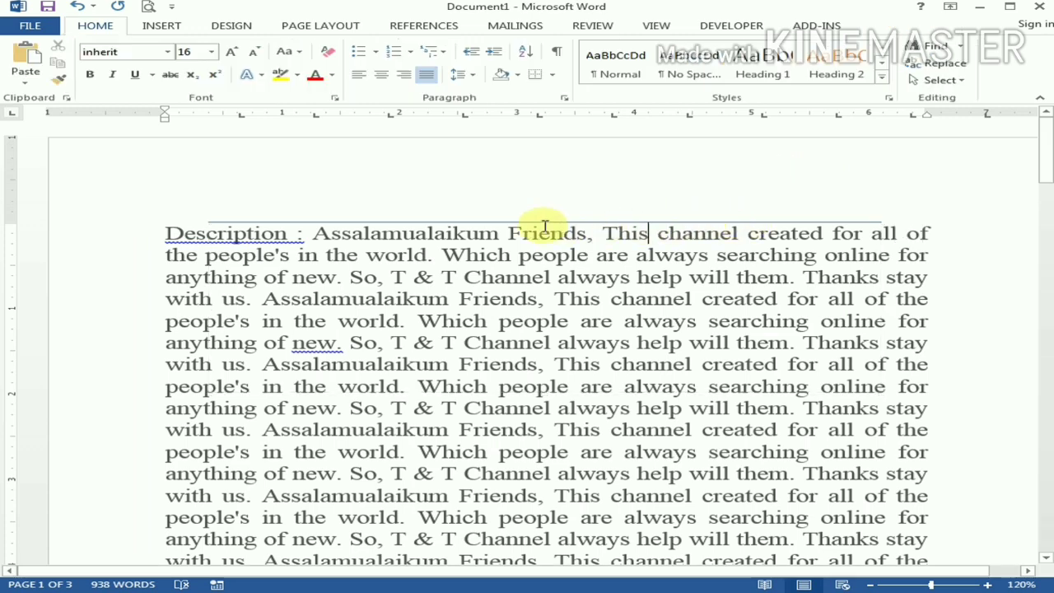
{"action": "left_click", "coordinate": [500, 230]}
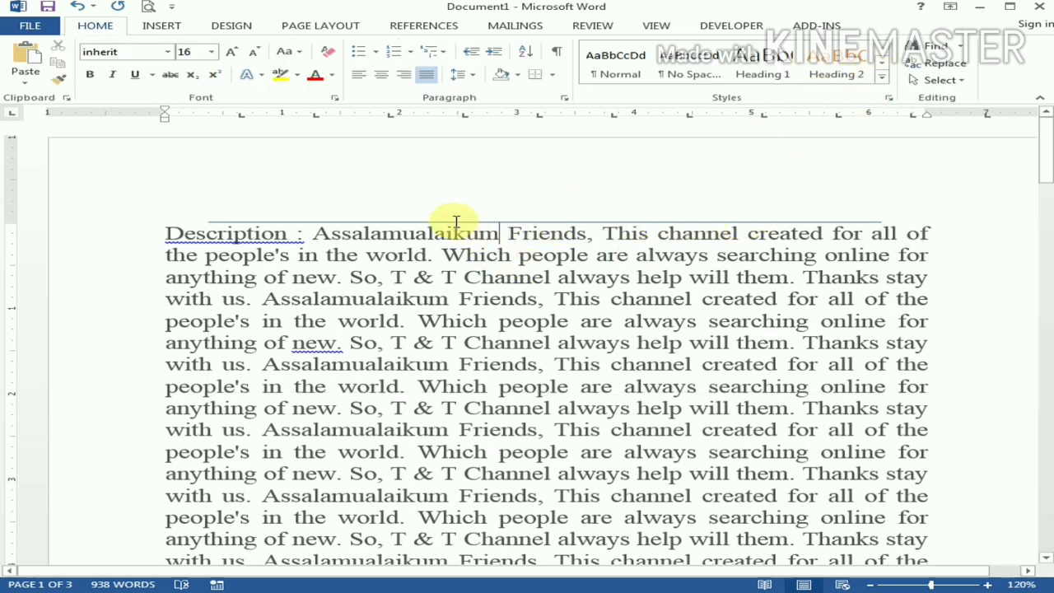
{"action": "scroll", "coordinate": [463, 223], "scroll_direction": "down", "scroll_amount": 4}
{"action": "left_click", "coordinate": [550, 234]}
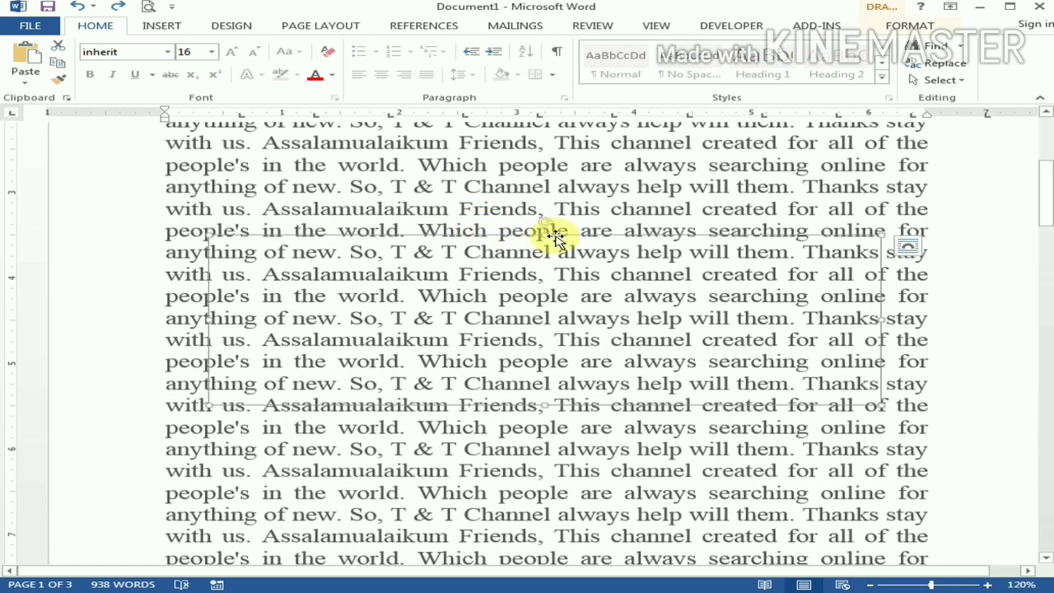
{"action": "left_click_drag", "start_coordinate": [553, 234], "coordinate": [463, 190]}
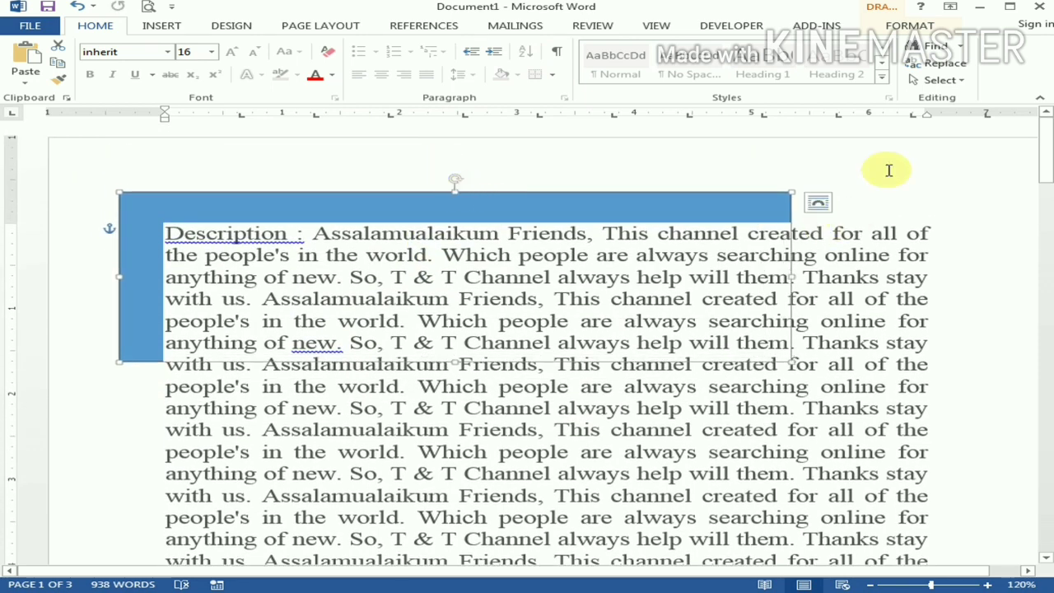
Show the Page Layout ribbon and scroll across it.
{"action": "left_click", "coordinate": [322, 26]}
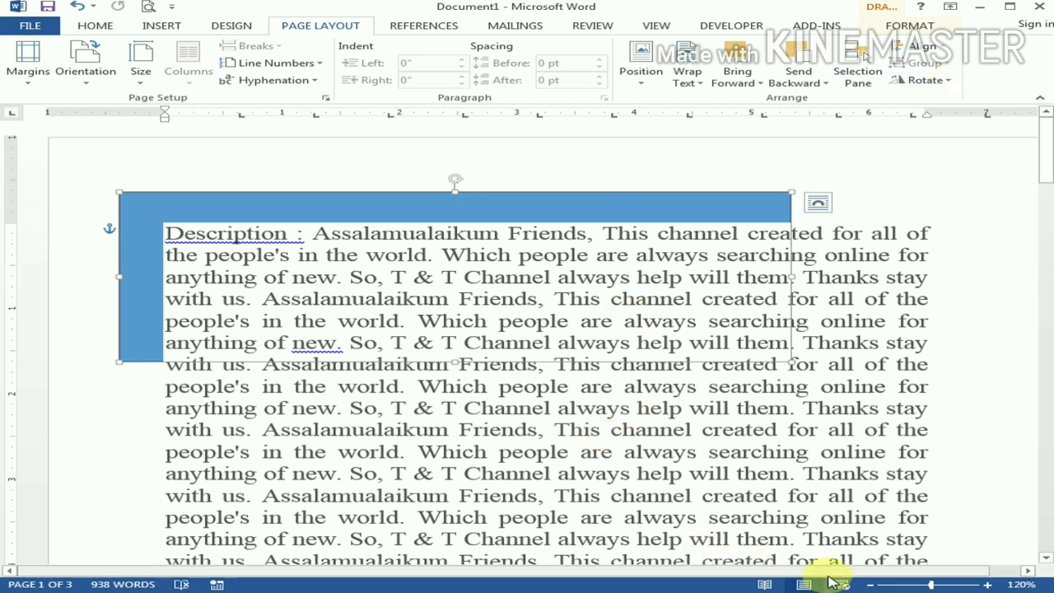
{"action": "scroll", "coordinate": [878, 577], "scroll_direction": "right", "scroll_amount": 1}
{"action": "scroll", "coordinate": [854, 576], "scroll_direction": "left", "scroll_amount": 1}
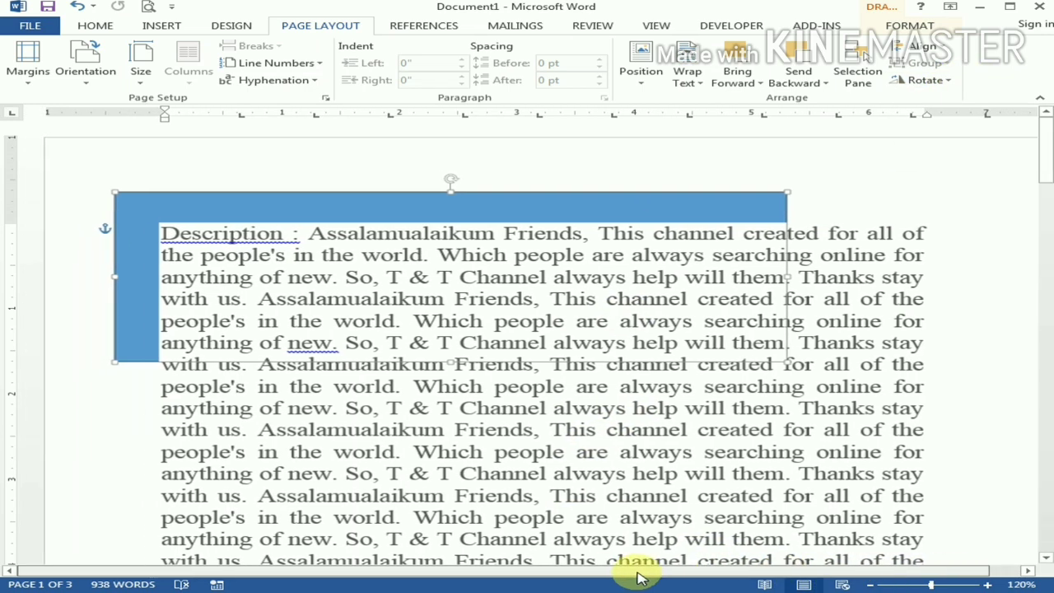
{"action": "scroll", "coordinate": [638, 576], "scroll_direction": "left", "scroll_amount": 1}
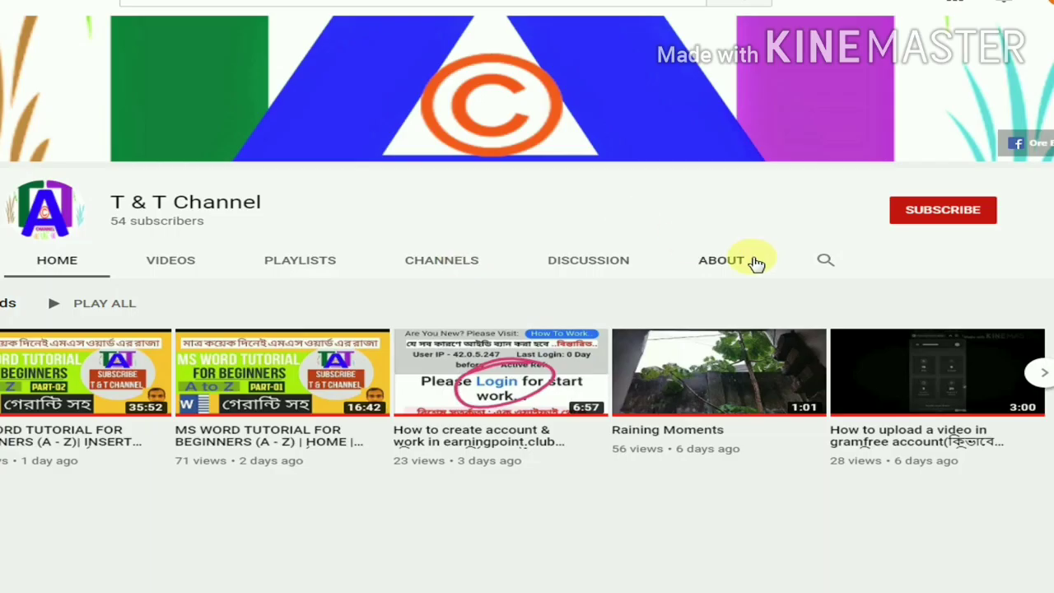
Subscribe to T & T Channel and set its notification bell to All.
{"action": "left_click", "coordinate": [947, 211]}
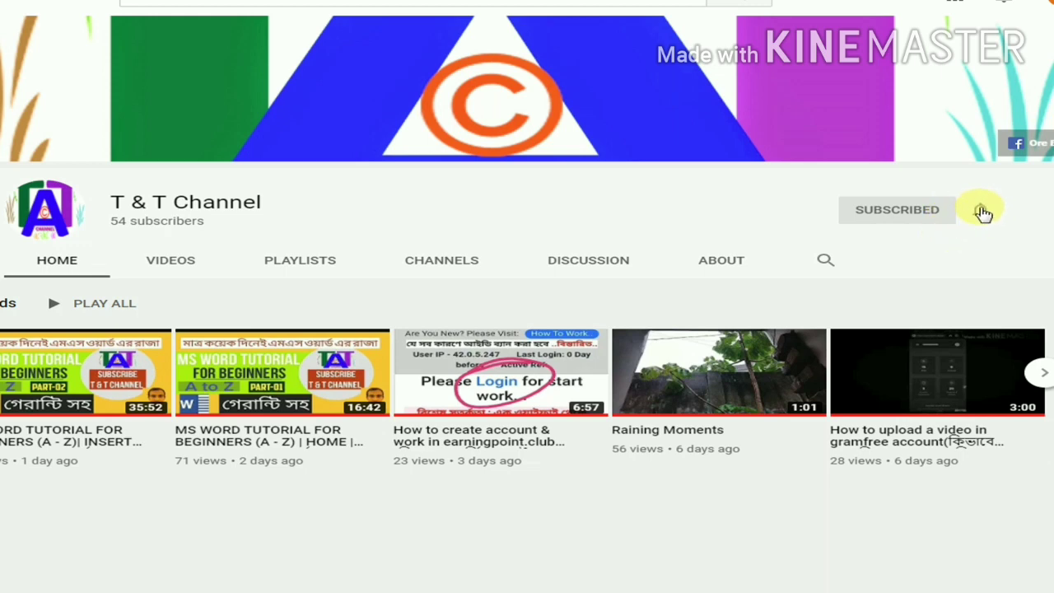
{"action": "left_click", "coordinate": [980, 222]}
{"action": "left_click", "coordinate": [925, 242]}
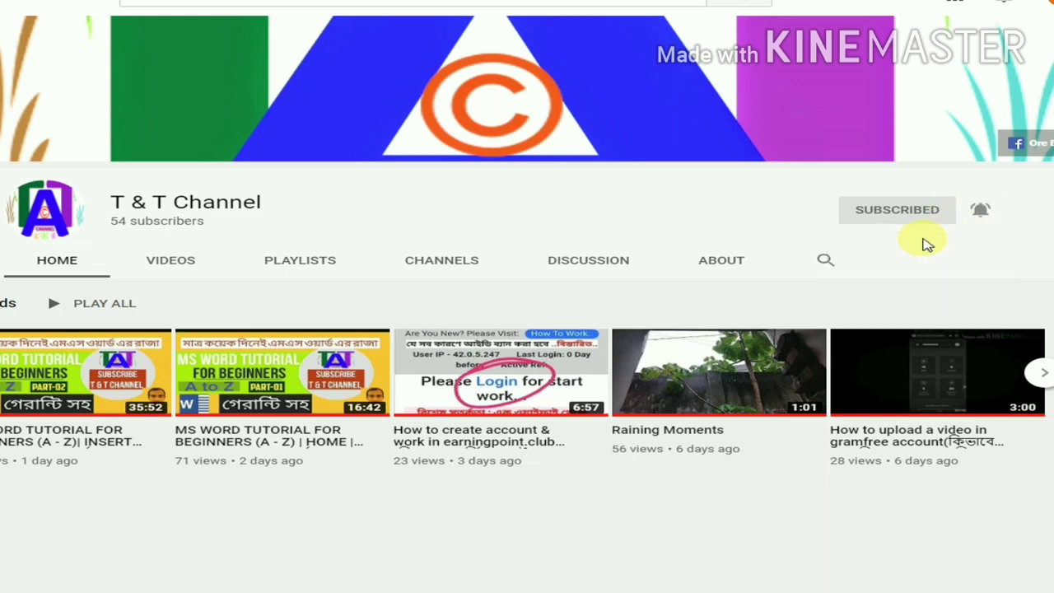